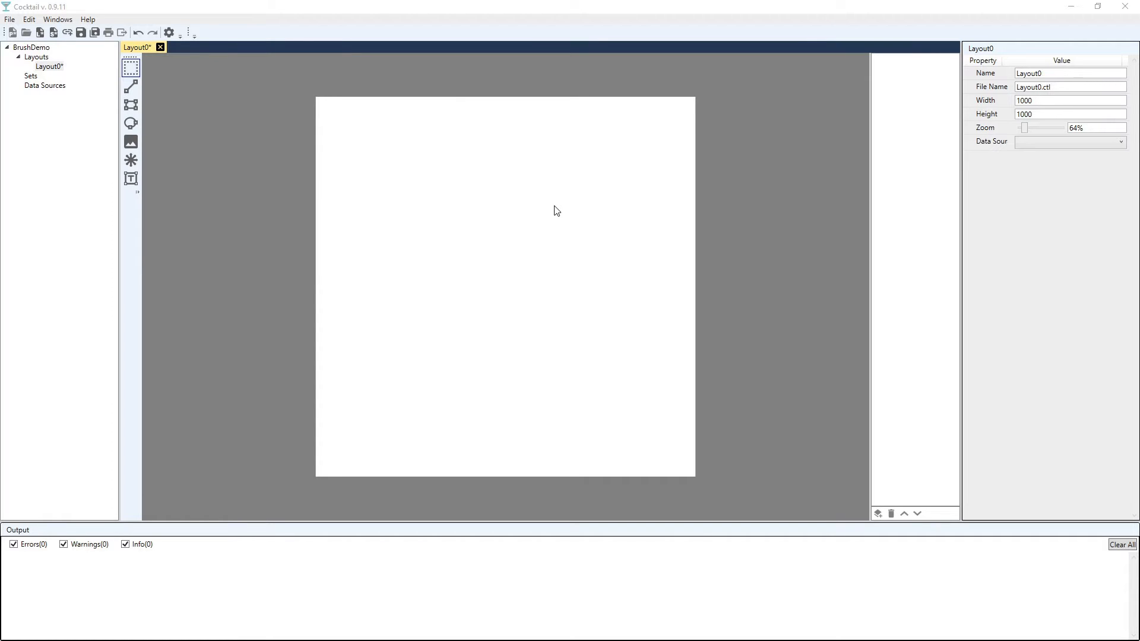
Draw a rectangle about 756 wide and 519 high across the upper part of the layout page.
left_click(131, 105)
left_click_drag(348, 145, 637, 347)
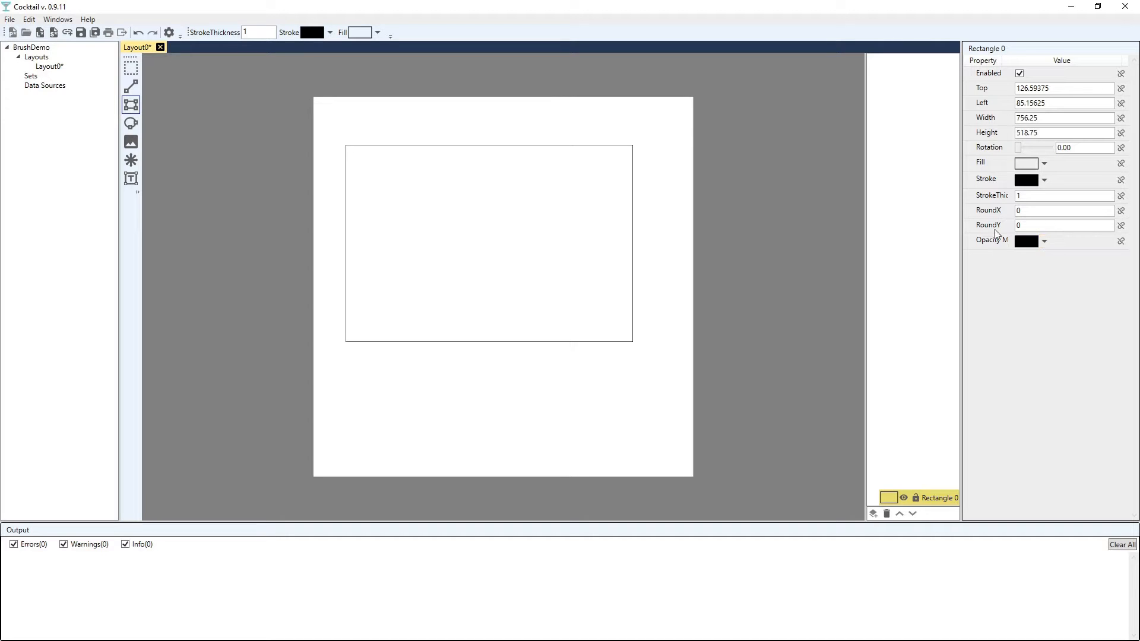
Give the rectangle an opaque solid gold fill, #FFDBCF3F, and add that colour to the saved colours.
left_click(1045, 166)
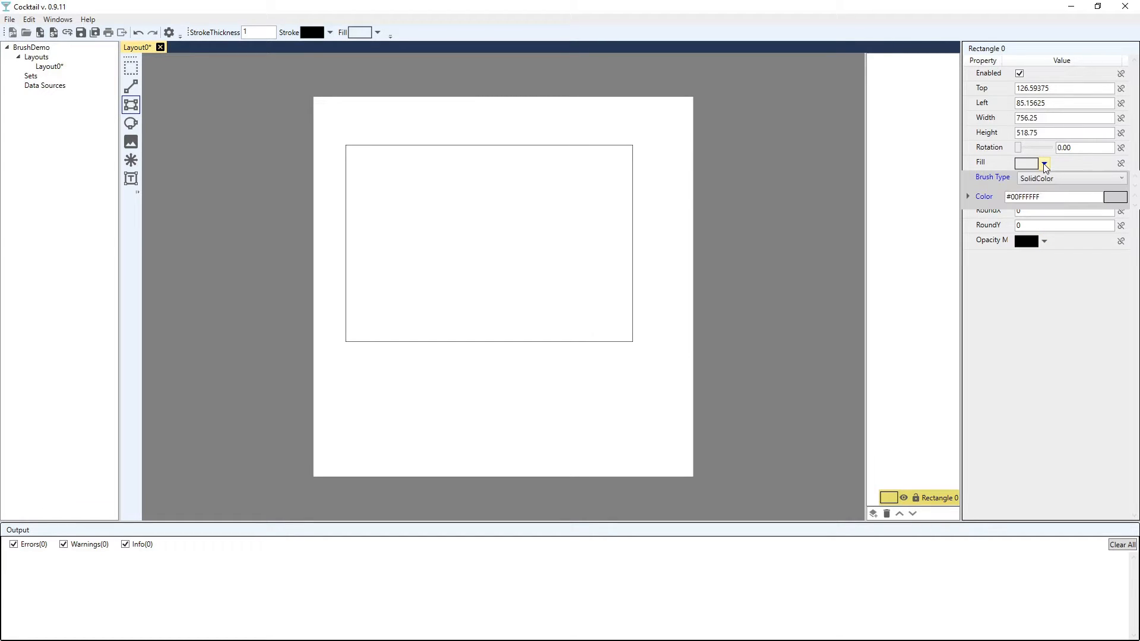
left_click(969, 197)
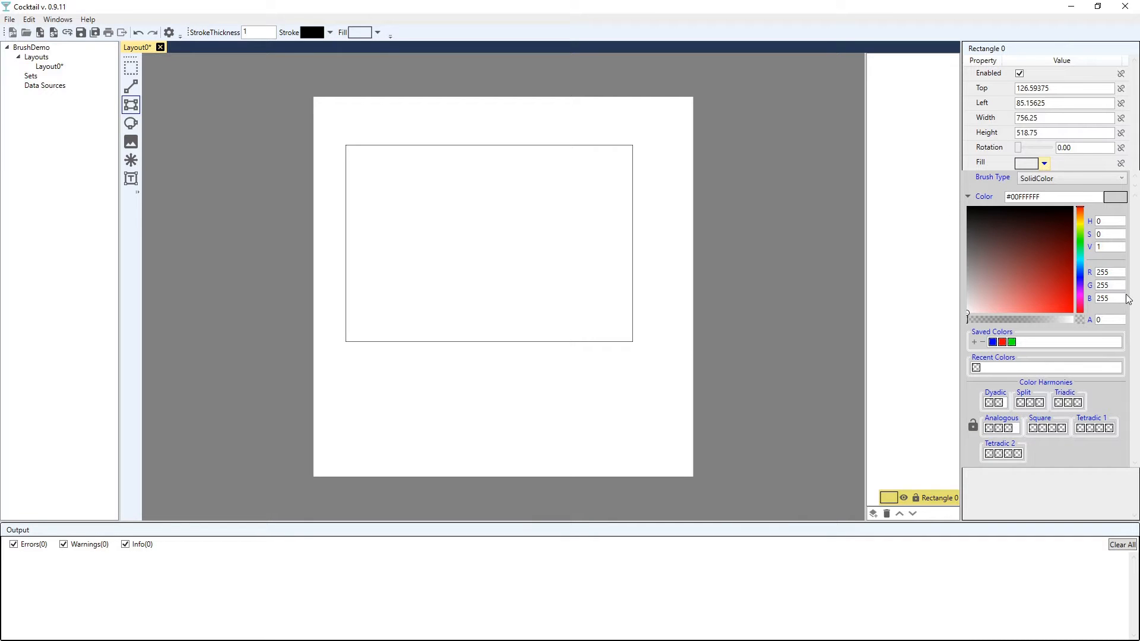
left_click(1061, 252)
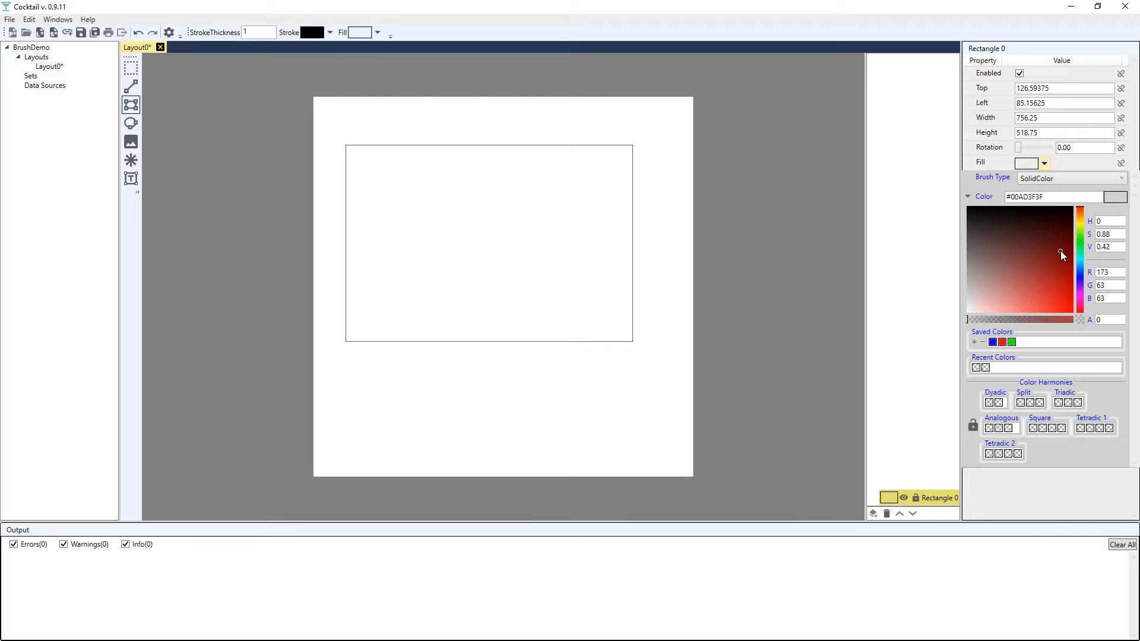
left_click_drag(967, 318, 1094, 319)
left_click(1049, 290)
left_click_drag(1079, 262, 1082, 226)
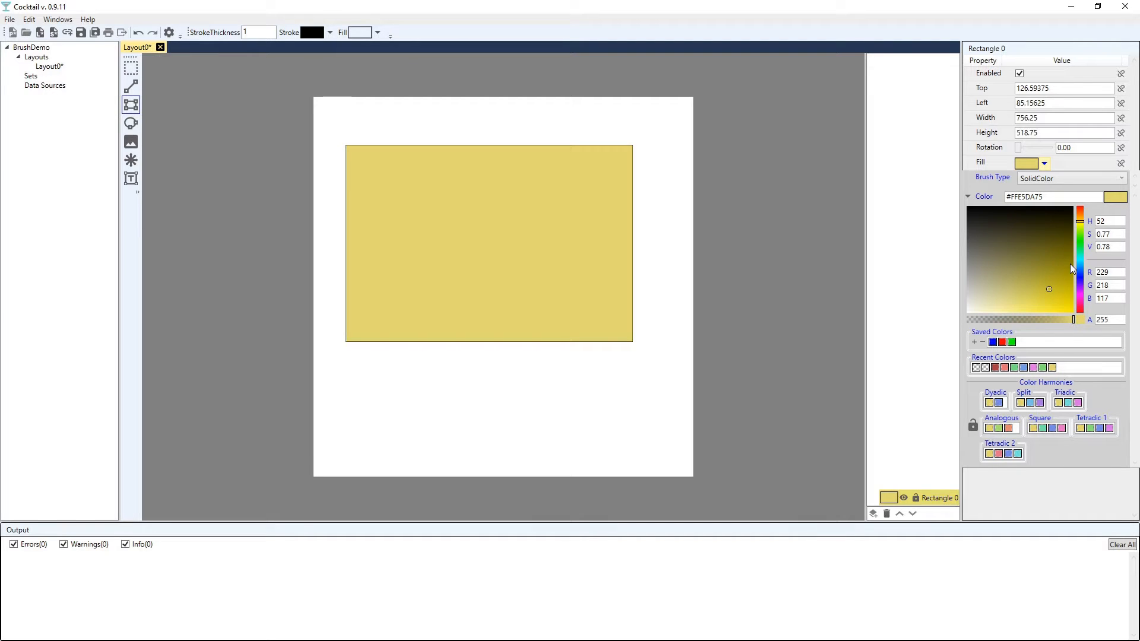
left_click(1065, 282)
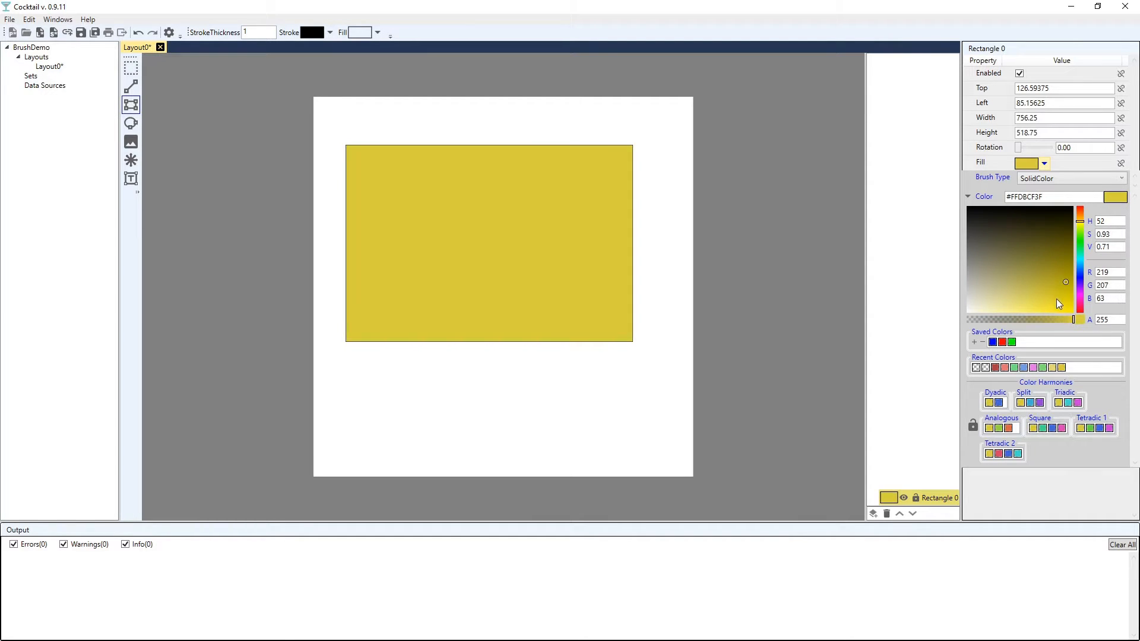
left_click(974, 343)
Try blue, magenta, muted purple and the saved green as the rectangle's fill, and reapply the saved gold.
left_click(1079, 272)
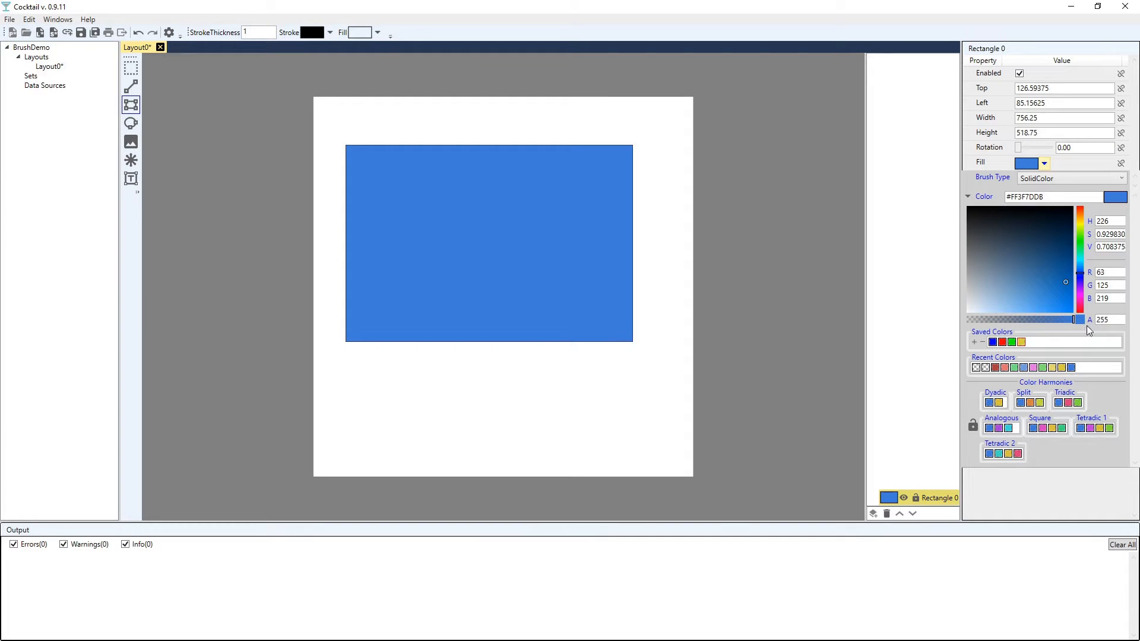
left_click(1081, 298)
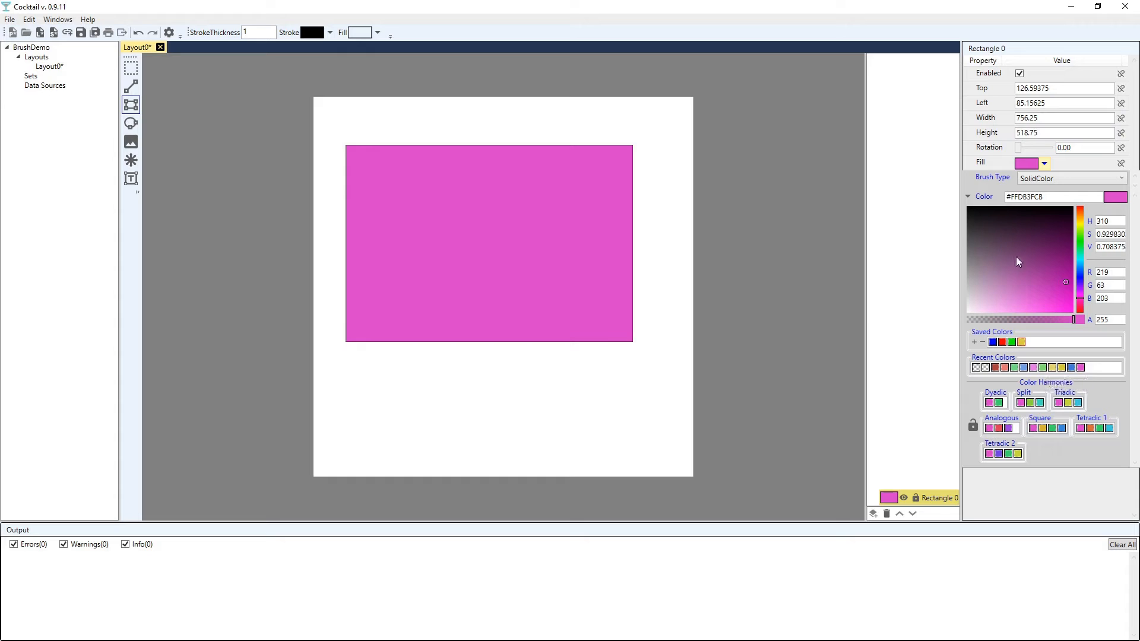
left_click(1011, 226)
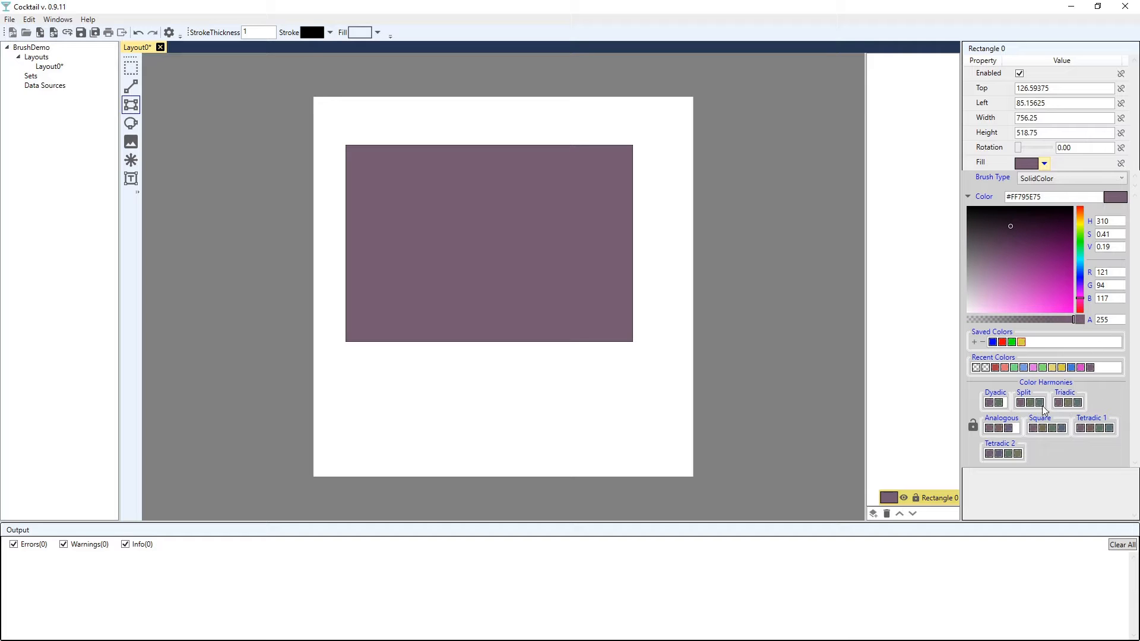
left_click(1012, 343)
left_click(1022, 343)
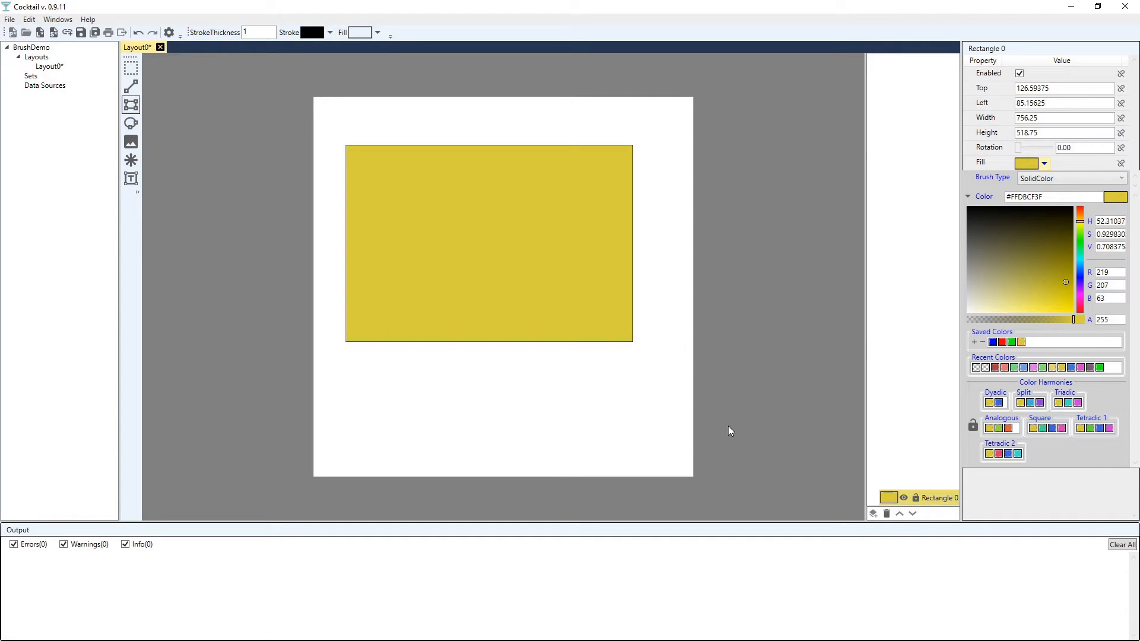
Change the rectangle's fill brush to LinearGradient and add two gradient stops to its collection.
left_click(1118, 180)
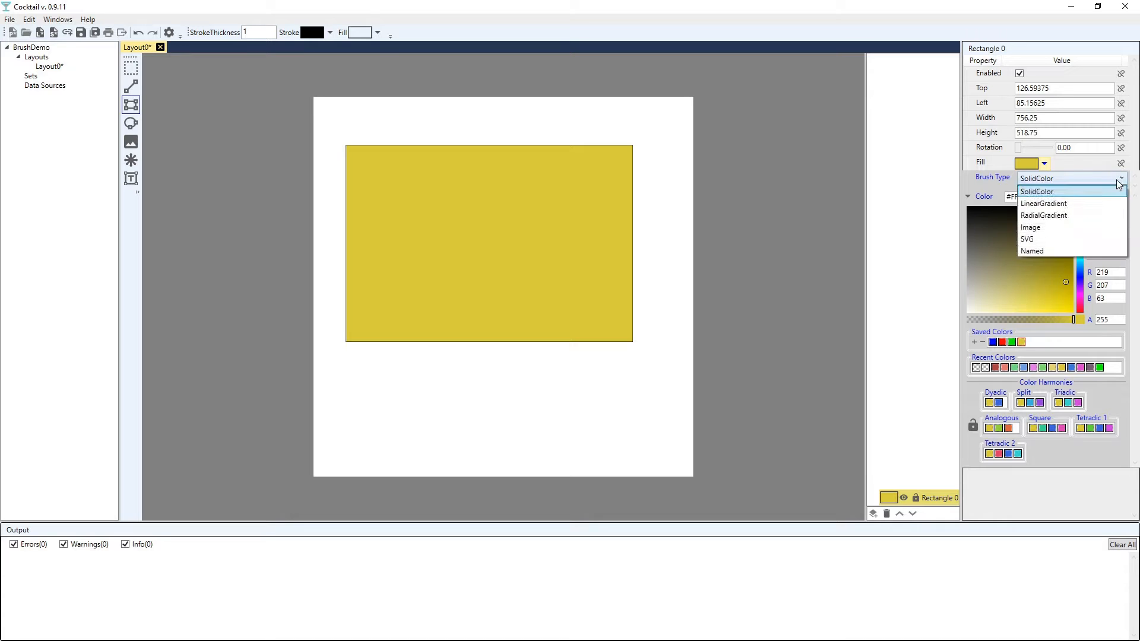
left_click(1082, 205)
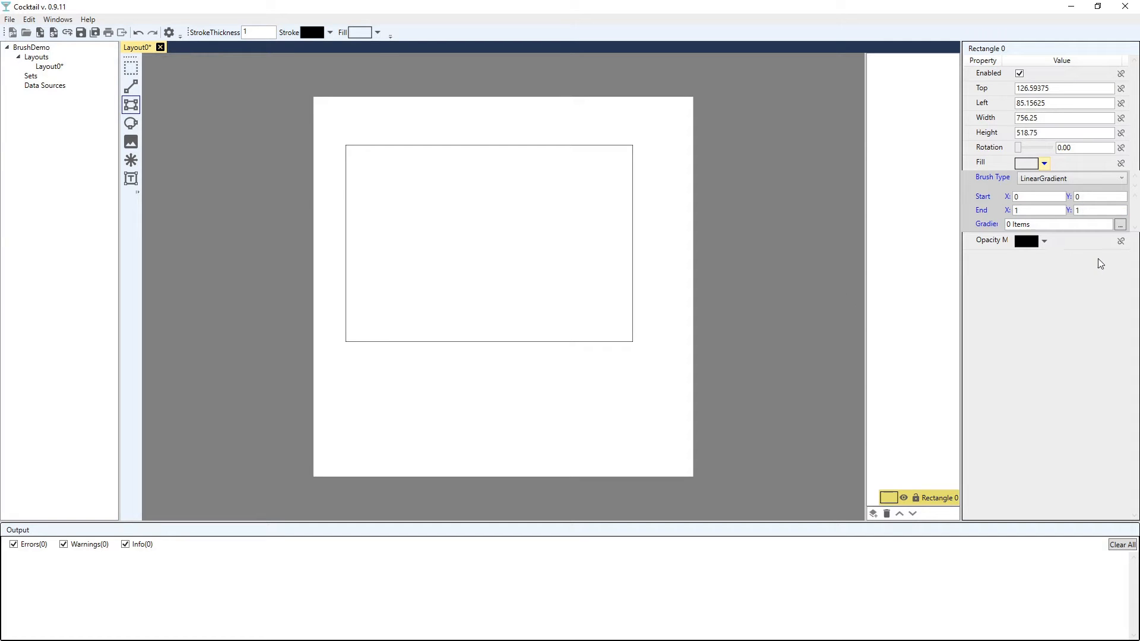
left_click(1121, 226)
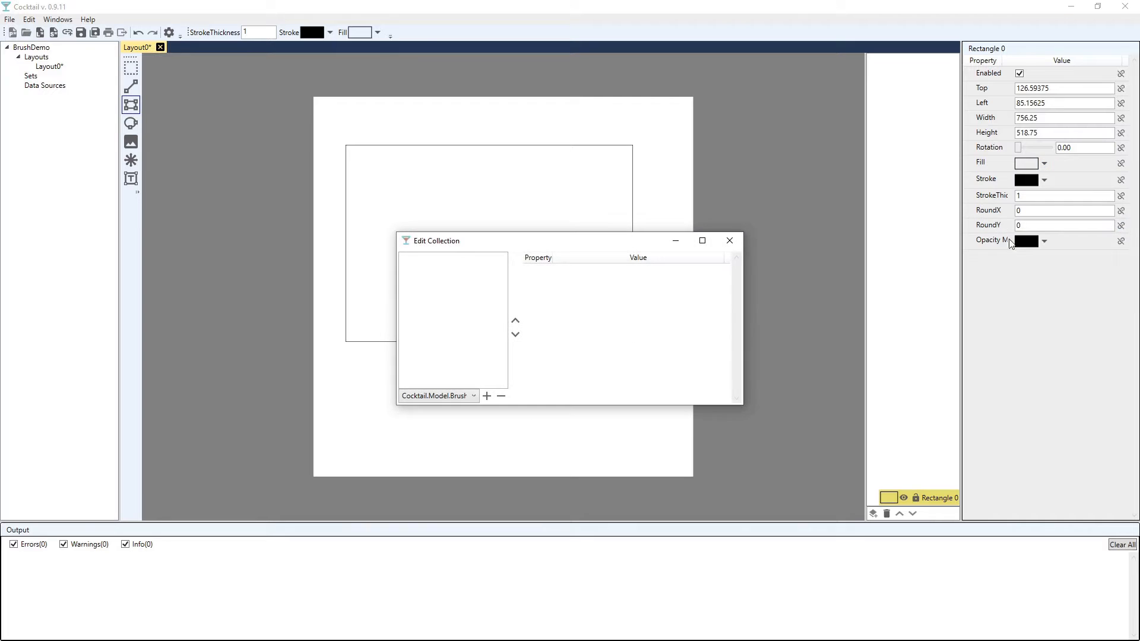
left_click(487, 396)
left_click(487, 396)
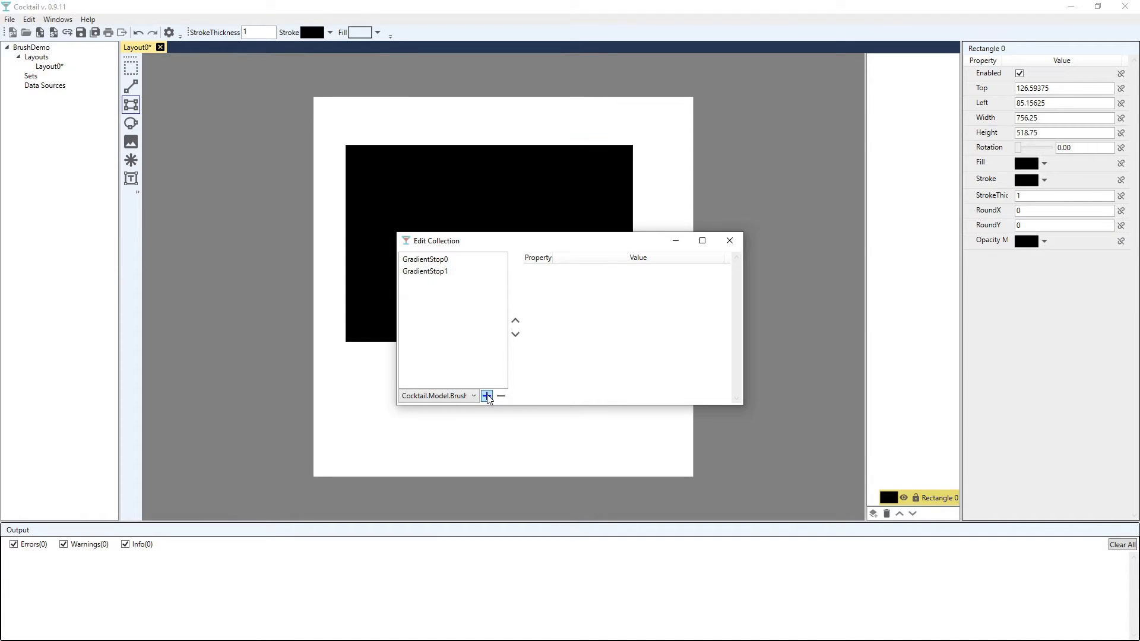
Set the first gradient stop's colour to the saved gold, keeping the collection editor clear of the rectangle.
left_click(436, 265)
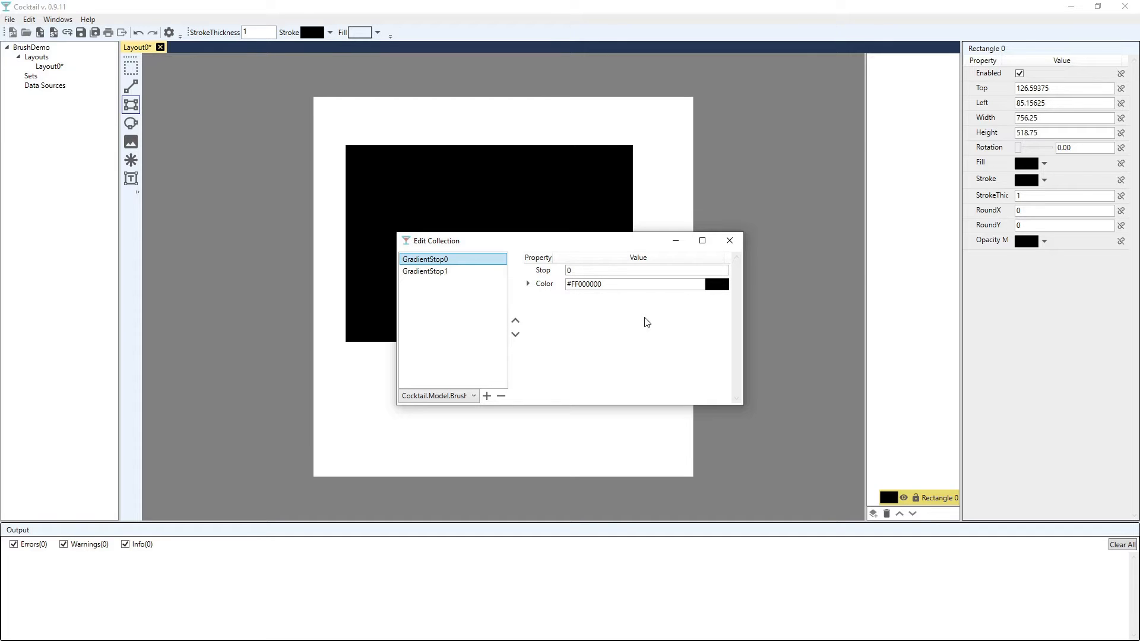
left_click(528, 284)
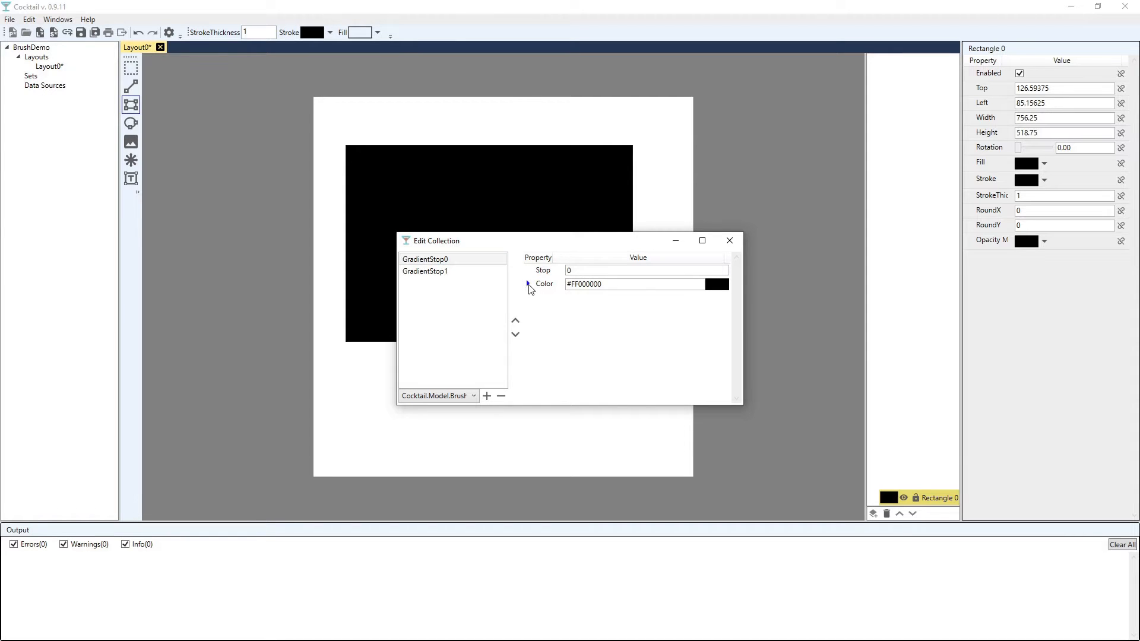
left_click_drag(652, 232, 212, 140)
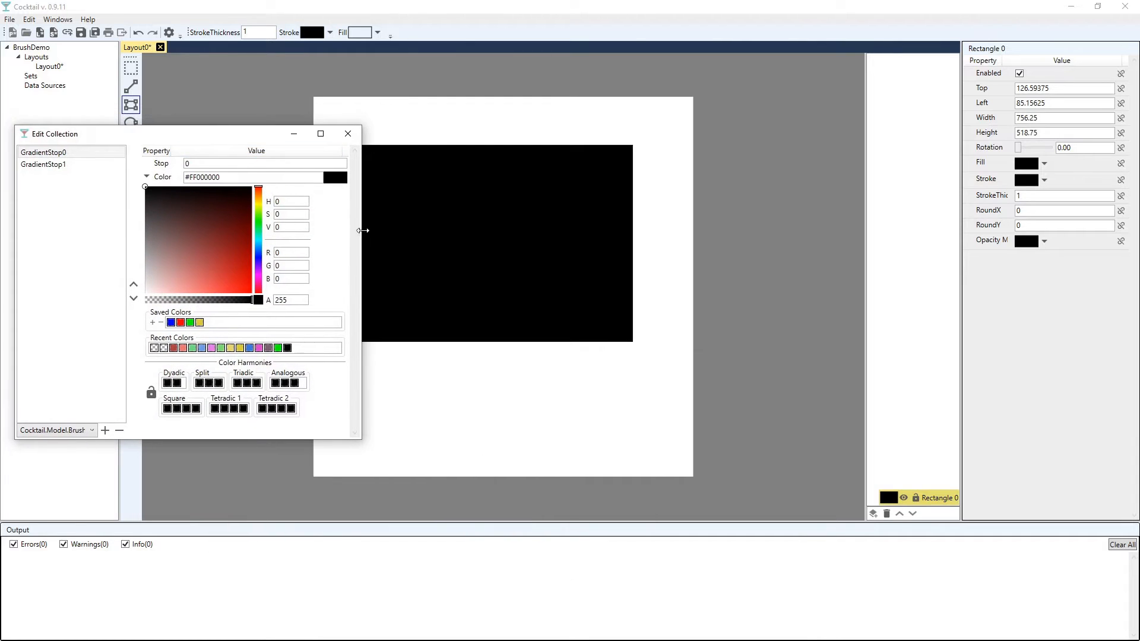
left_click_drag(364, 221, 315, 221)
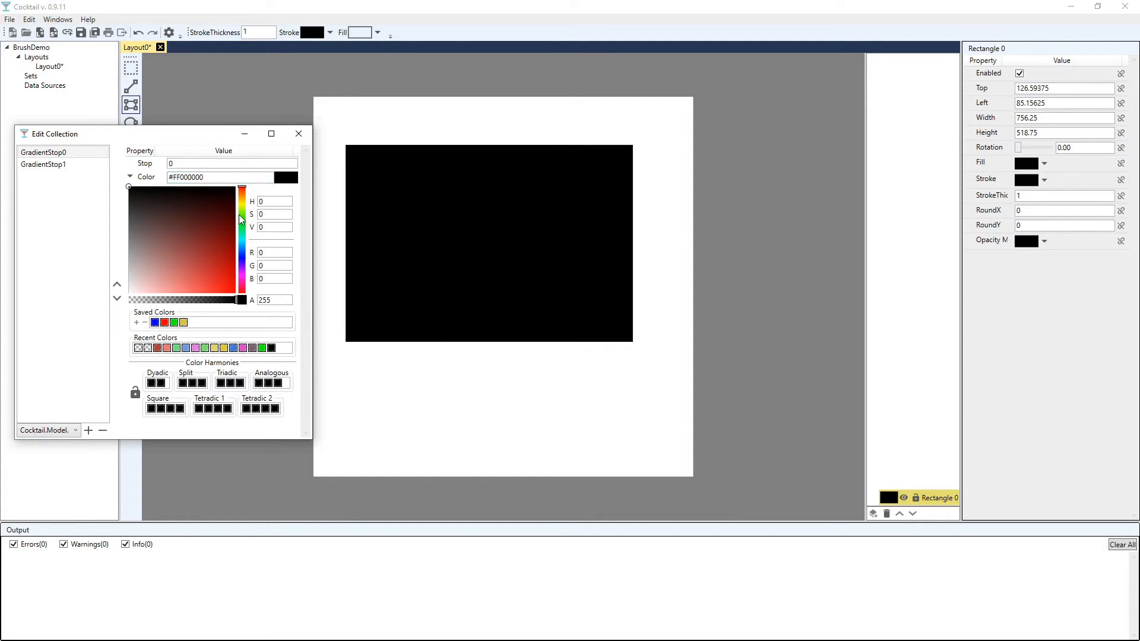
left_click(236, 273)
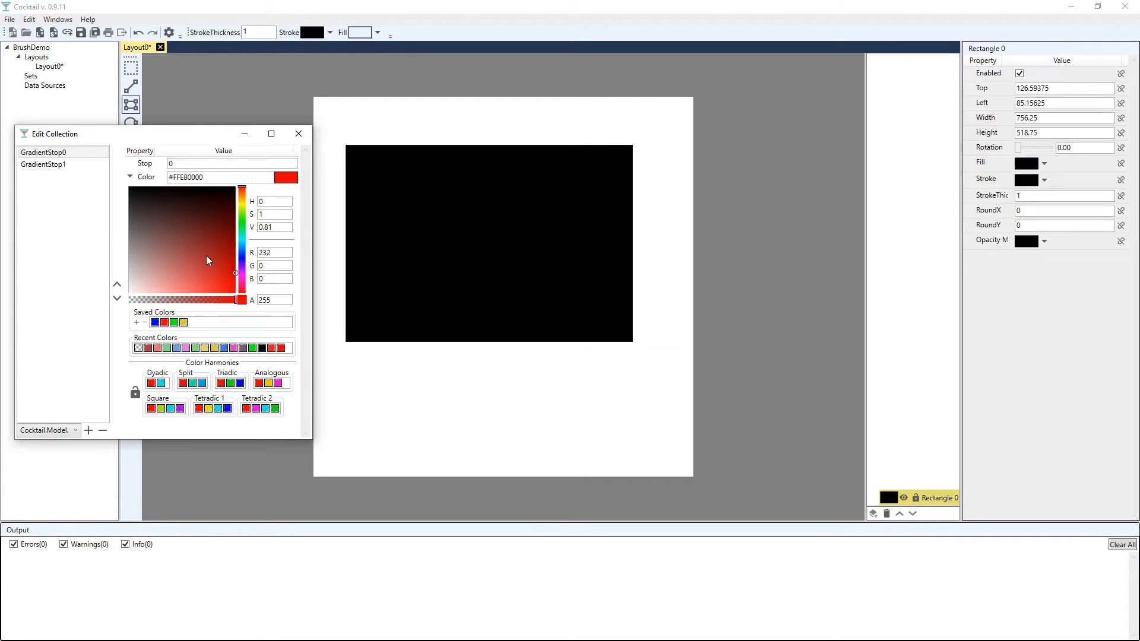
left_click(181, 164)
left_click(184, 323)
Set the second gradient stop to position 1 with gold's dyadic harmony blue, #FF3F66DB, and close the collection editor.
left_click(66, 166)
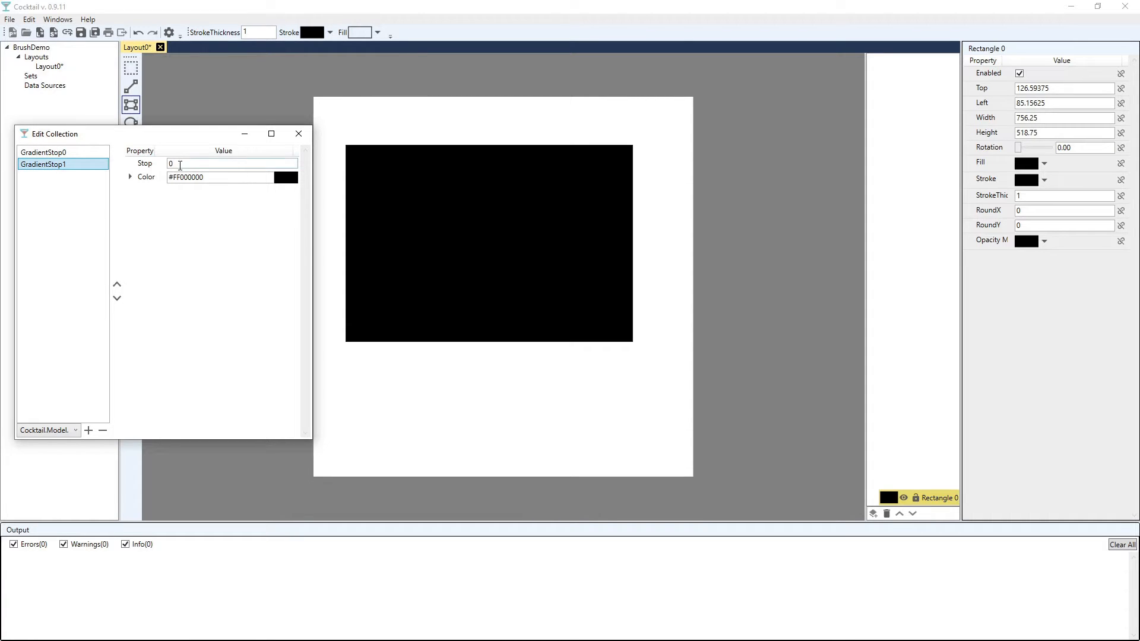
left_click(131, 177)
left_click(154, 164)
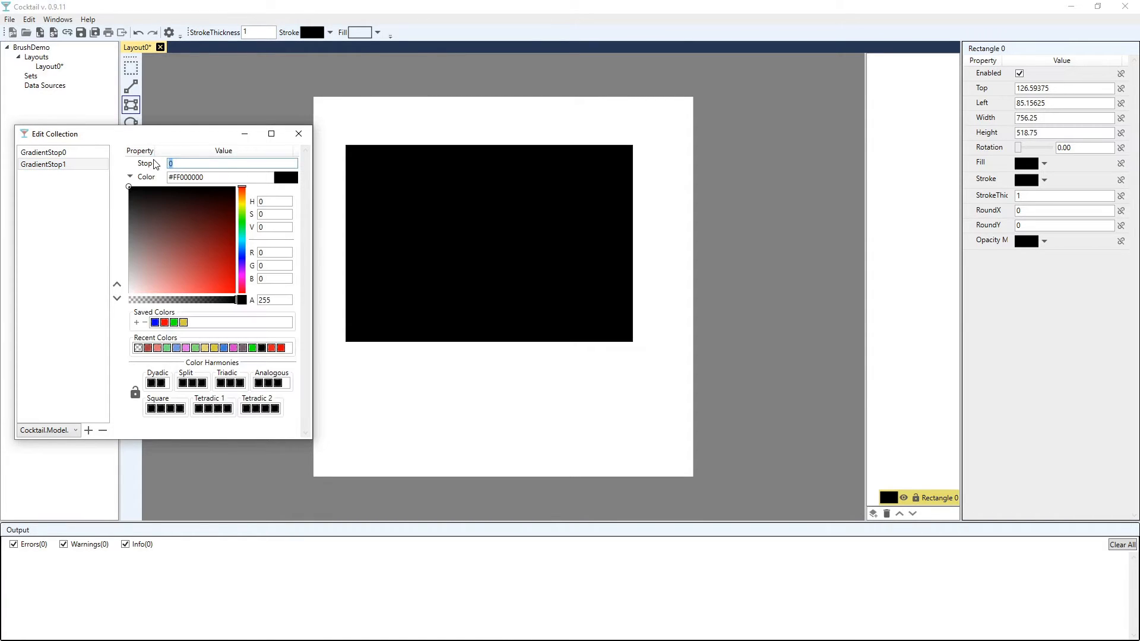
type("1")
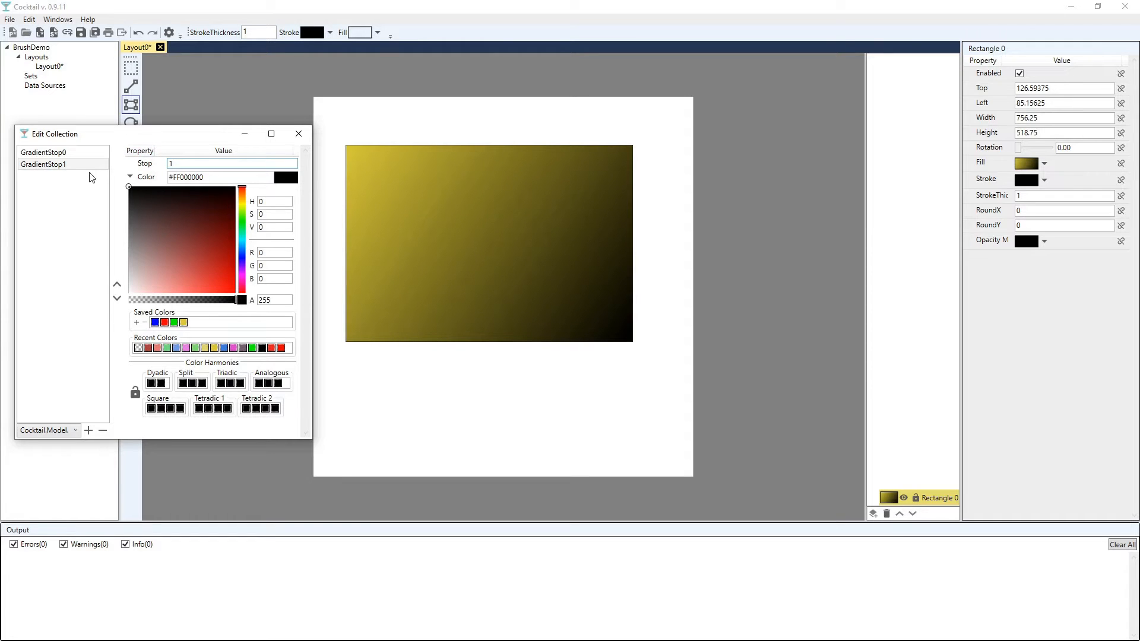
left_click(184, 323)
left_click(163, 383)
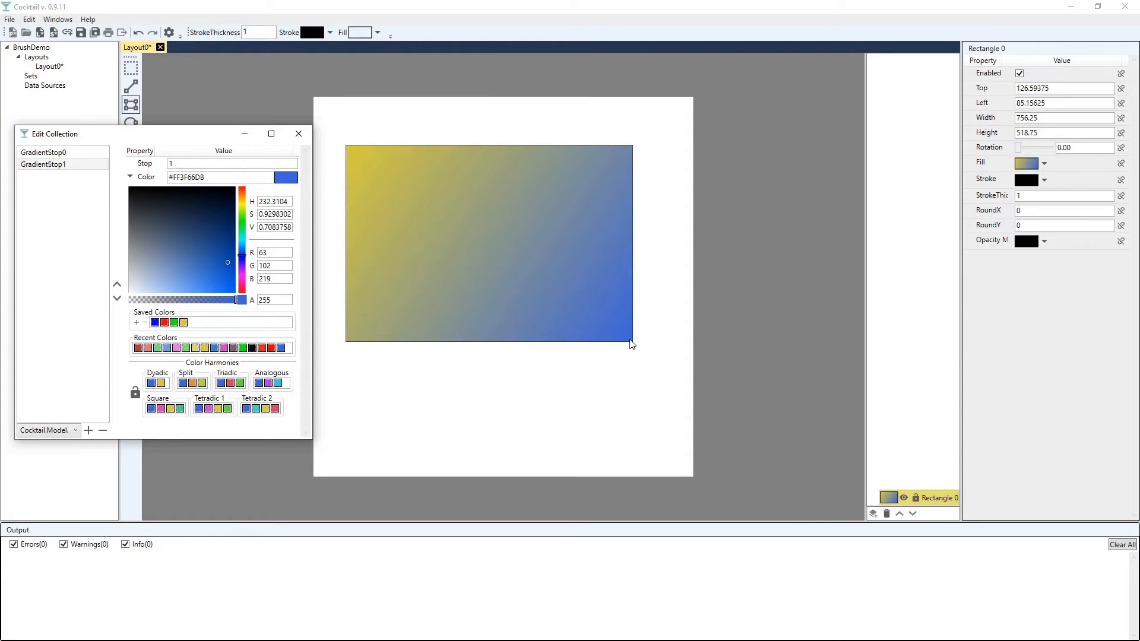
left_click(298, 134)
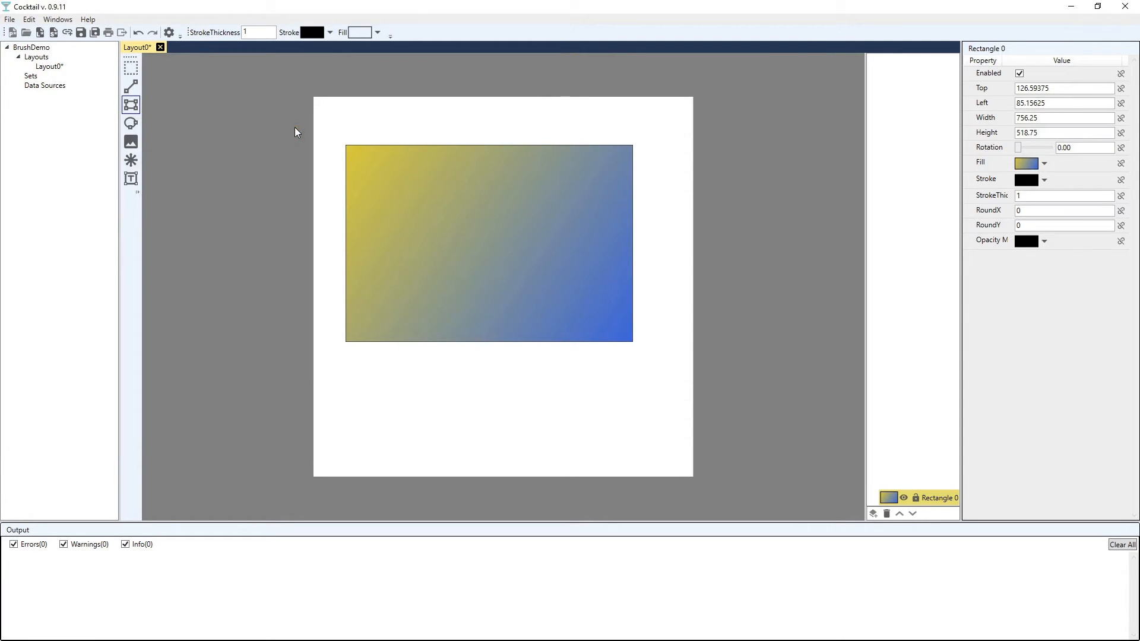
Make the rectangle's linear gradient run horizontally by setting its start point's Y value to 1.
left_click(1045, 164)
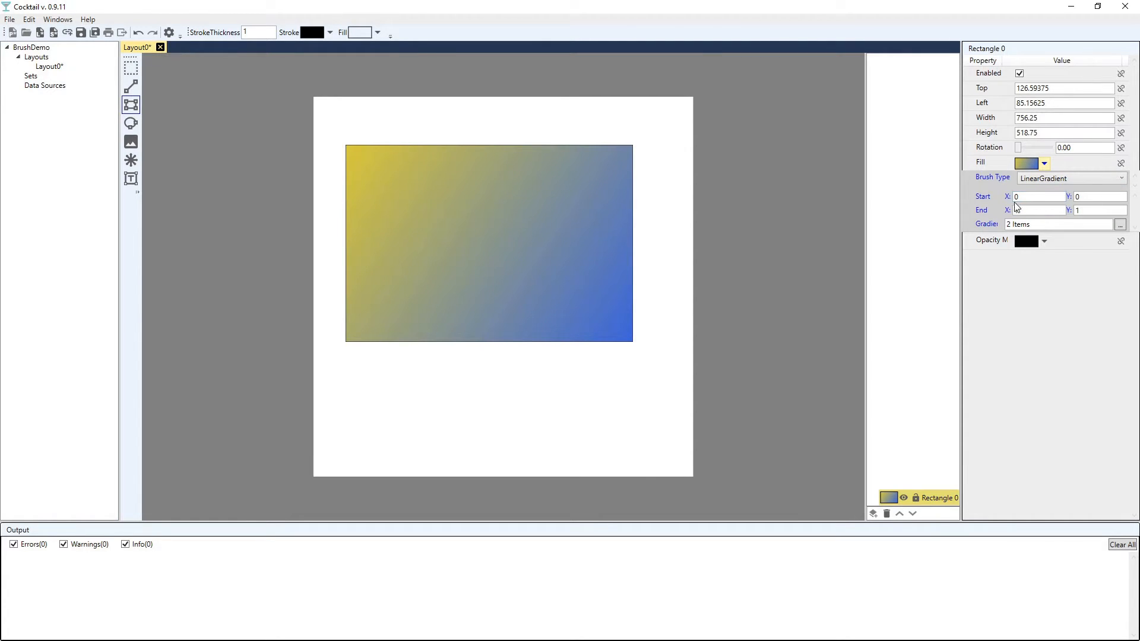
left_click_drag(1026, 198, 989, 207)
left_click_drag(1030, 197, 1001, 199)
left_click(1082, 196)
left_click(1010, 210)
left_click(1095, 212)
left_click(1085, 197)
type("1")
left_click(1092, 211)
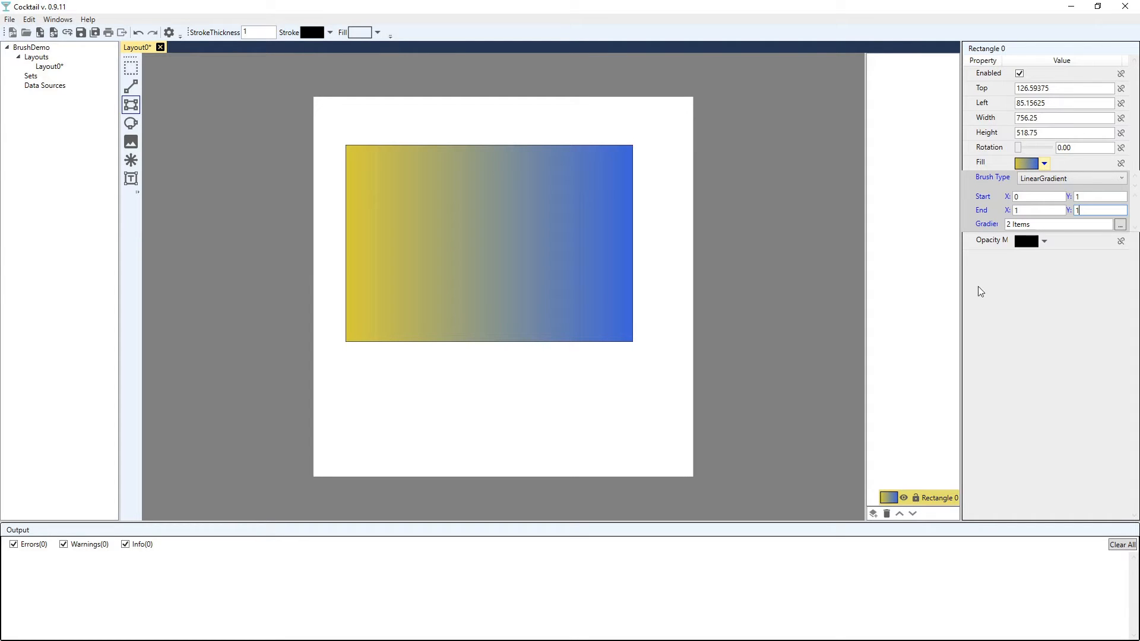
Make the linear gradient run vertically by setting the start point's Y to 0 and the end point's X to 0.
left_click(1086, 196)
key("Tab")
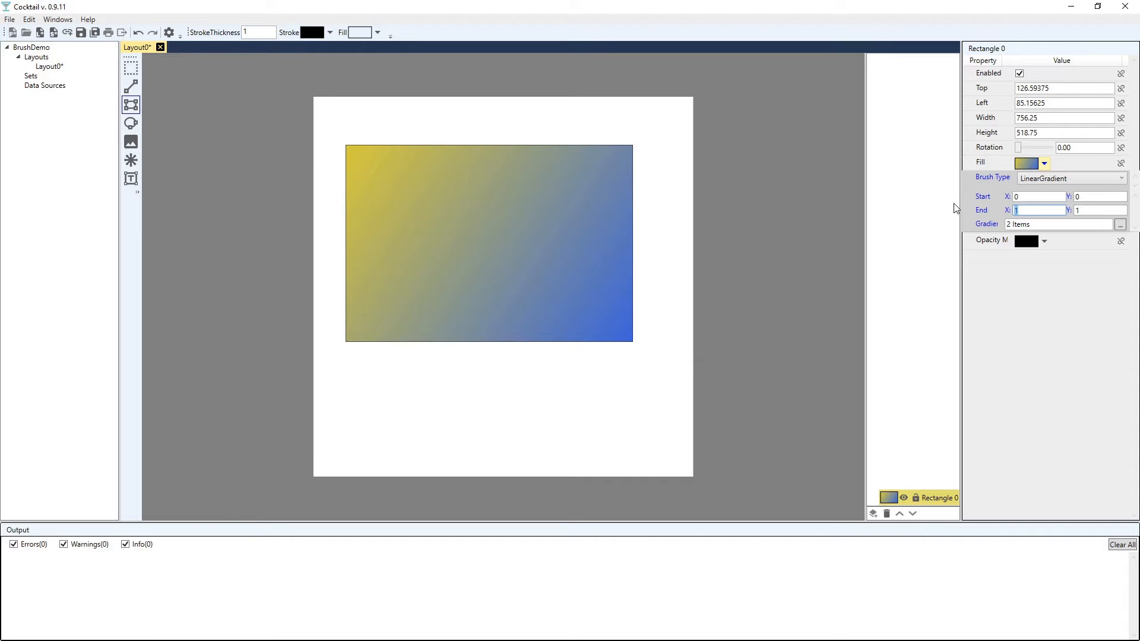
type("0")
left_click(1093, 209)
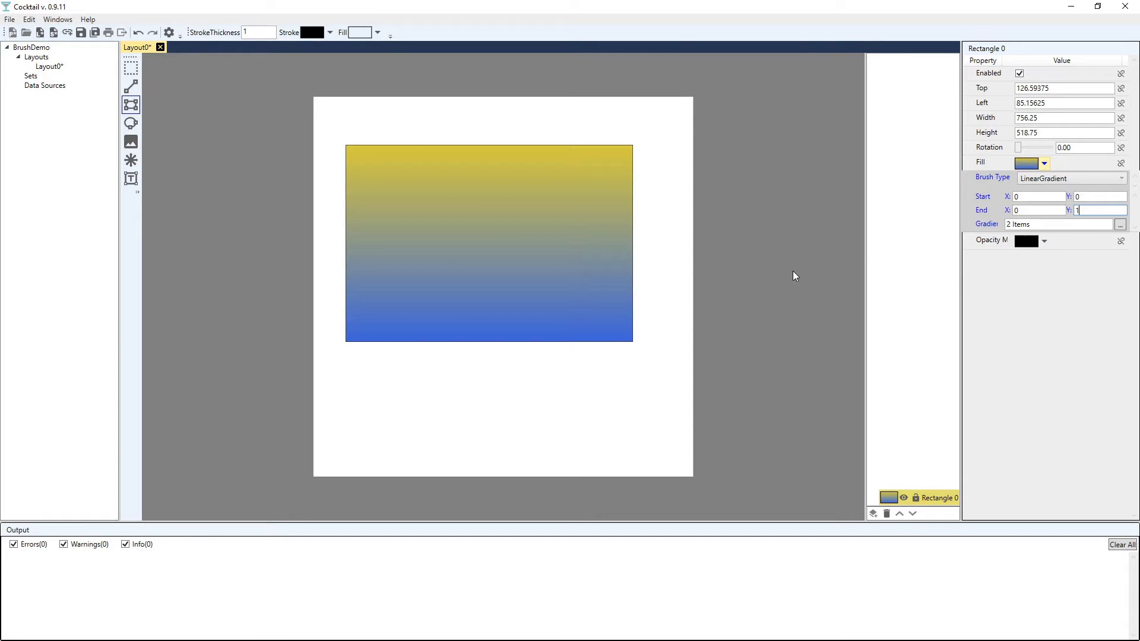
Change the rectangle's fill brush to RadialGradient and add two gradient stops to its collection.
left_click(1095, 179)
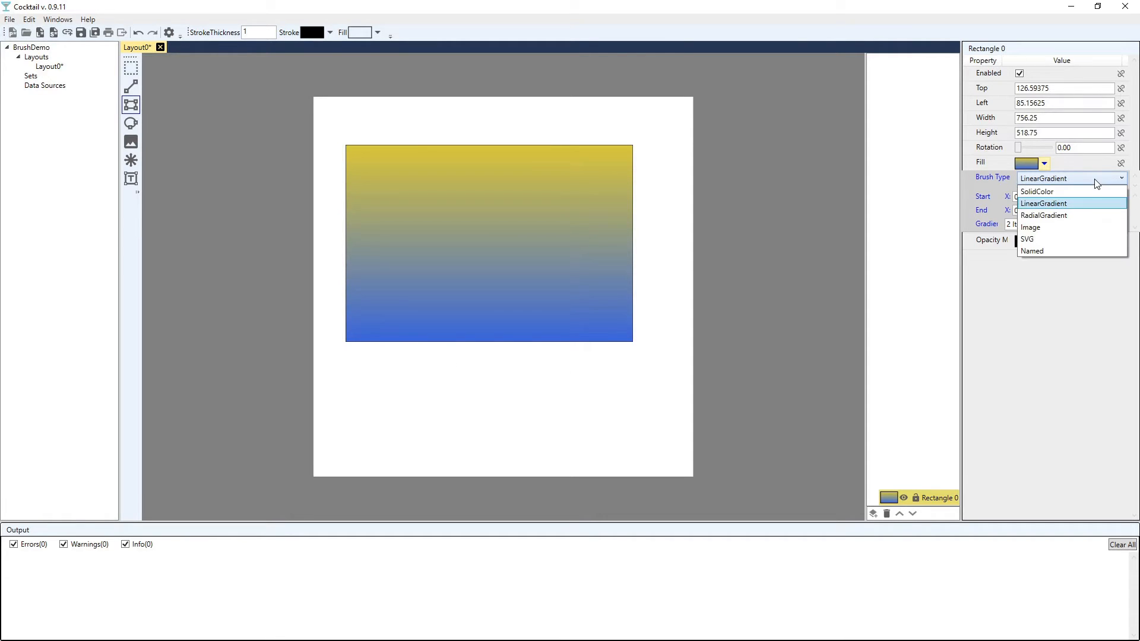
left_click(1074, 217)
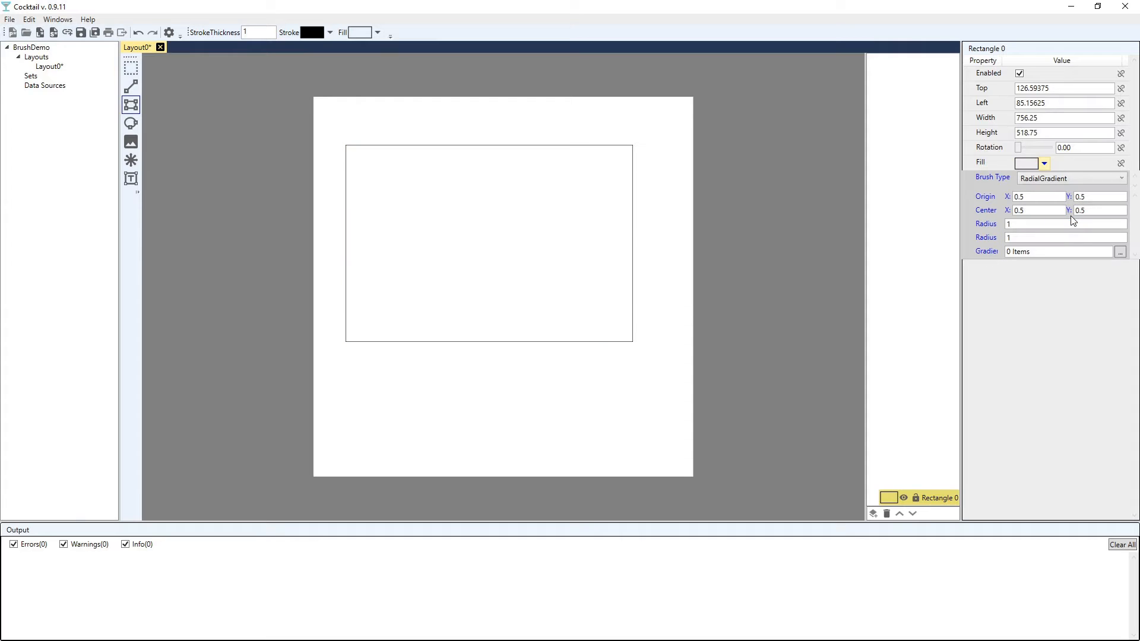
left_click(1121, 254)
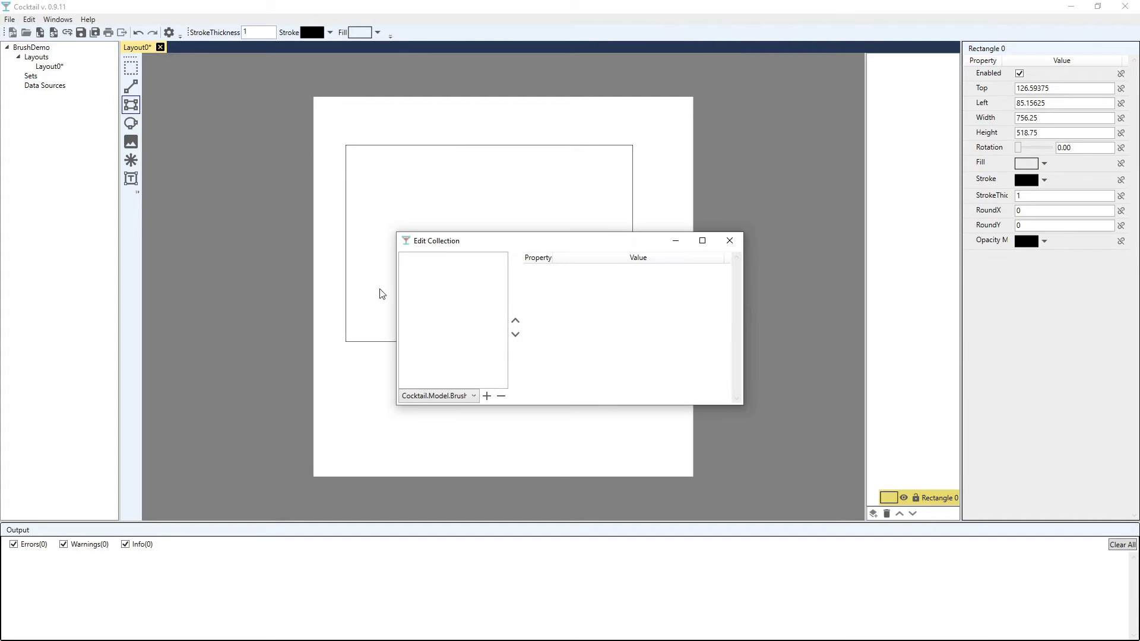
left_click(487, 396)
left_click(487, 396)
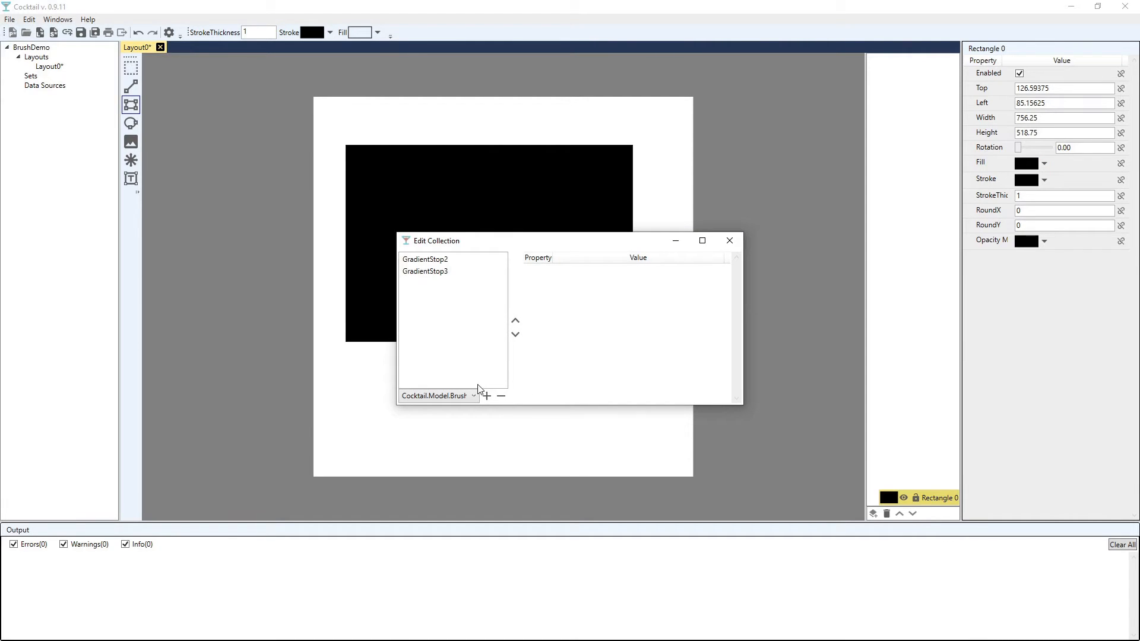
Set the radial gradient's first stop, at position 0, to the saved gold colour #FFDBCF3F.
left_click(447, 261)
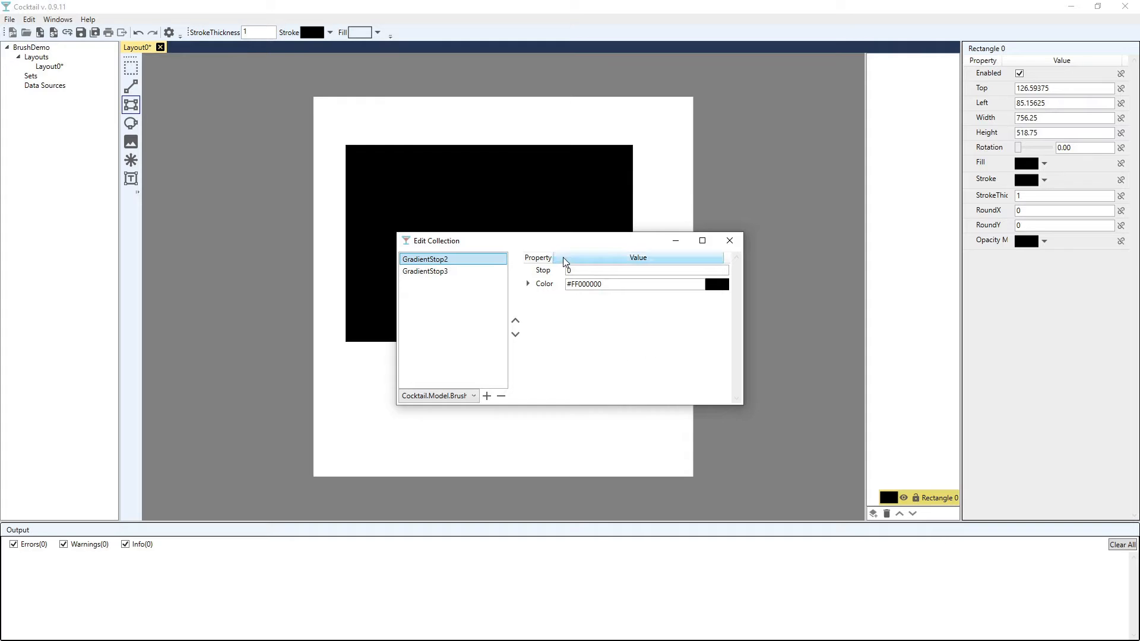
left_click_drag(557, 245, 558, 256)
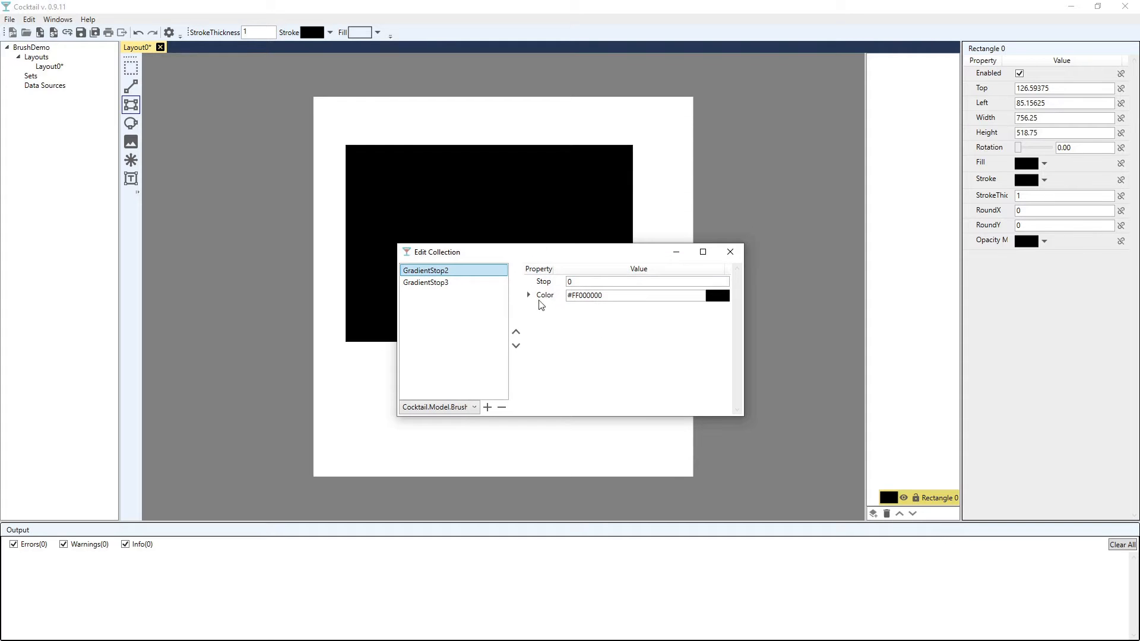
left_click(528, 295)
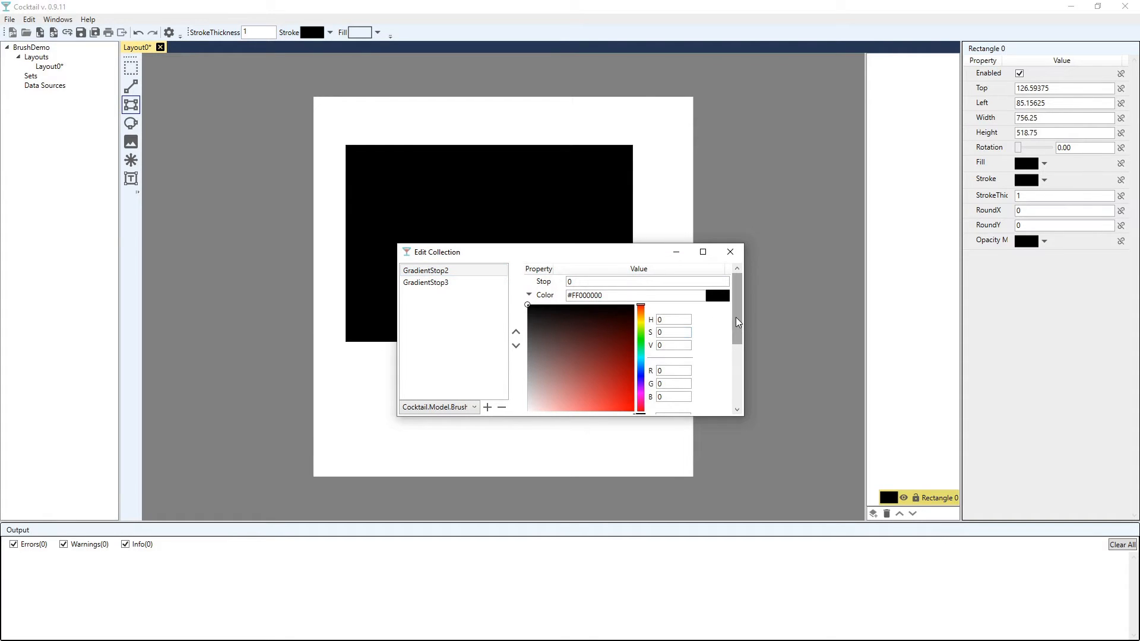
left_click_drag(653, 246, 836, 86)
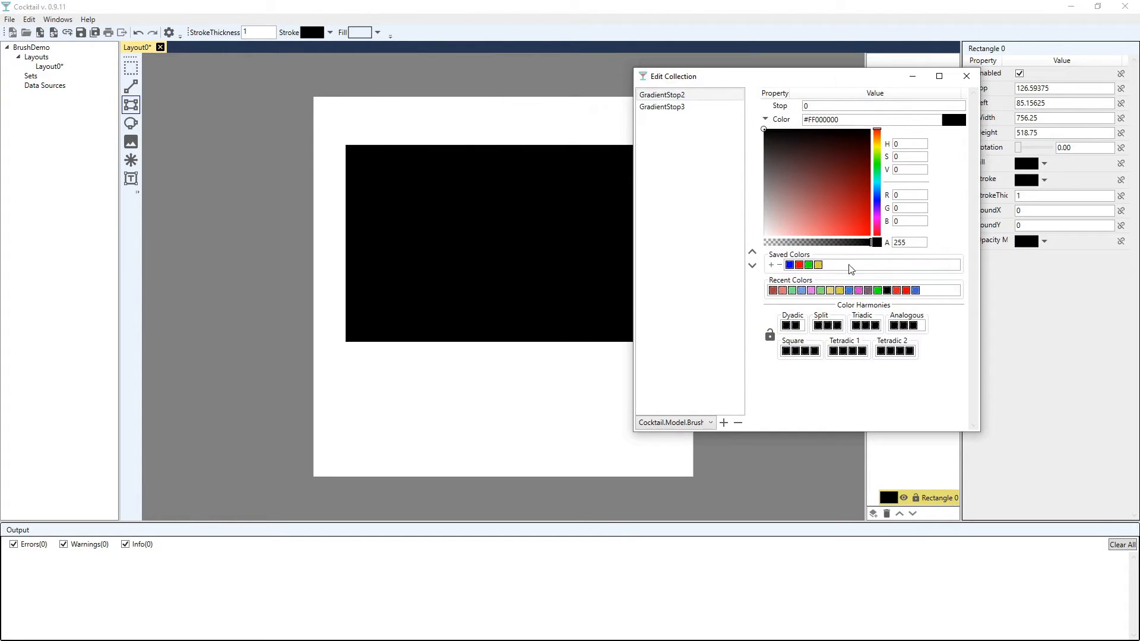
left_click(819, 265)
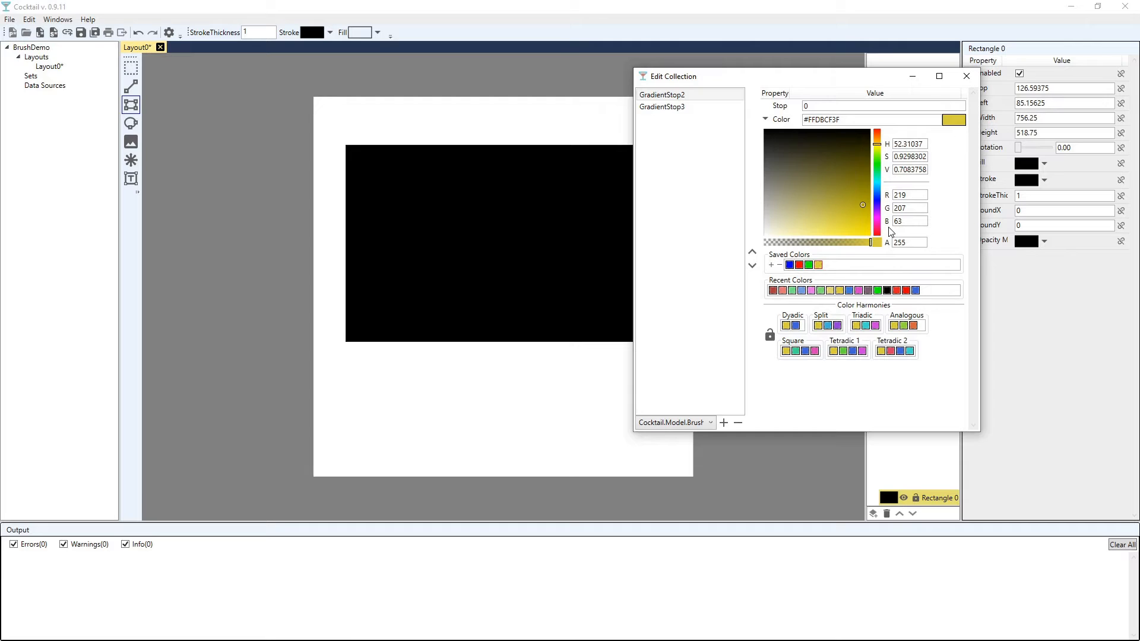
Set the radial gradient's second stop to position 1 and colour it with gold's dyadic harmony blue, #FF3F66DB.
left_click(649, 108)
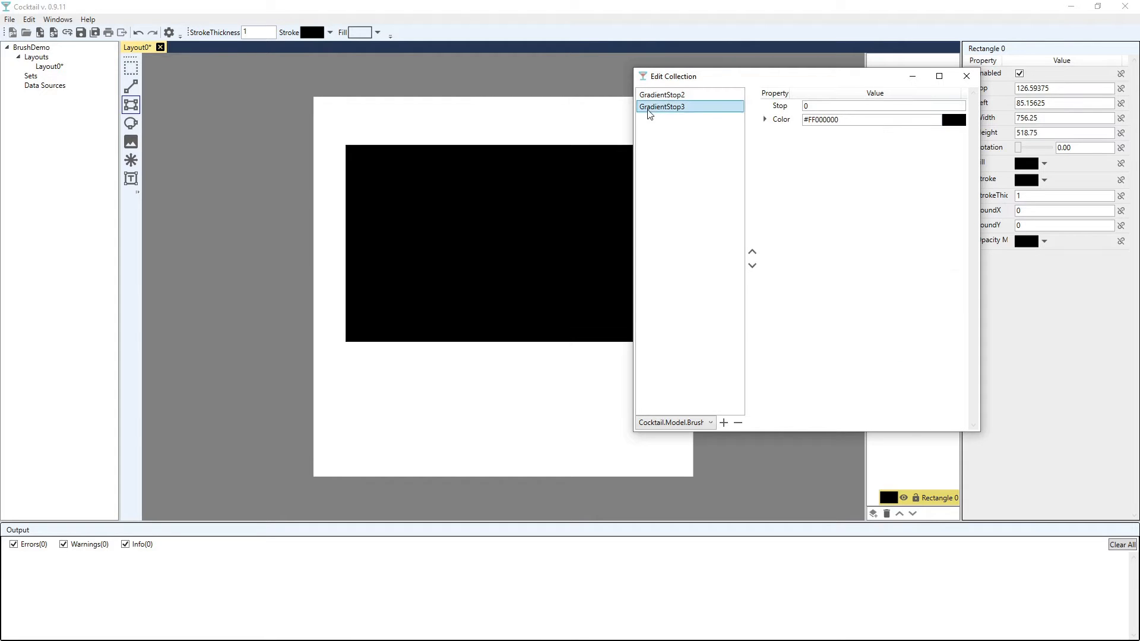
key("Tab")
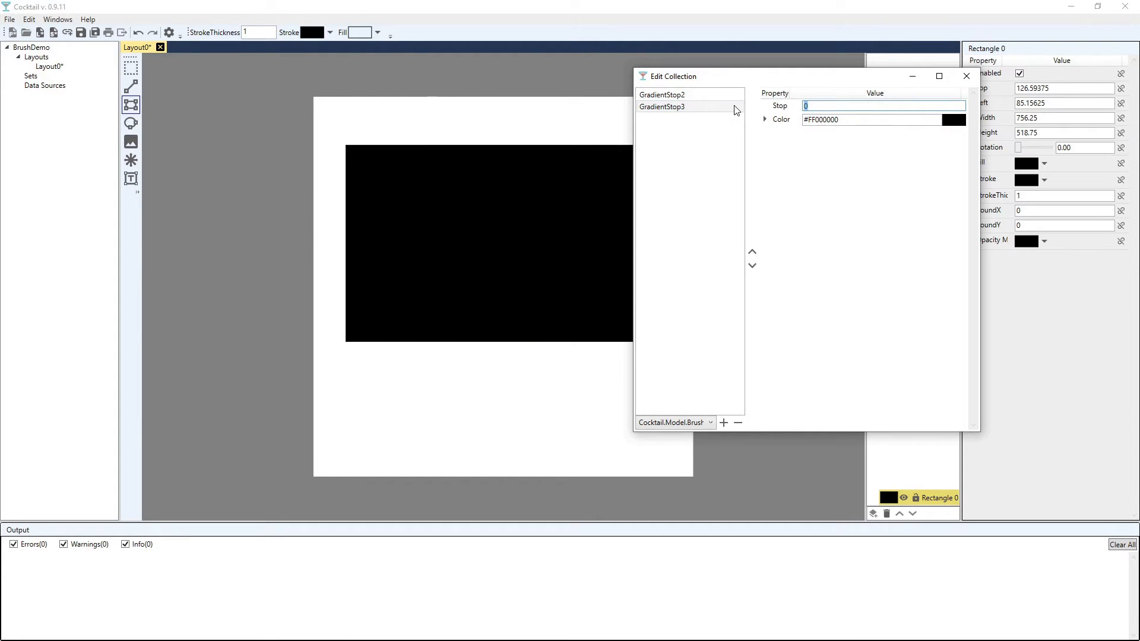
type("1")
left_click(765, 119)
left_click(765, 119)
left_click(765, 119)
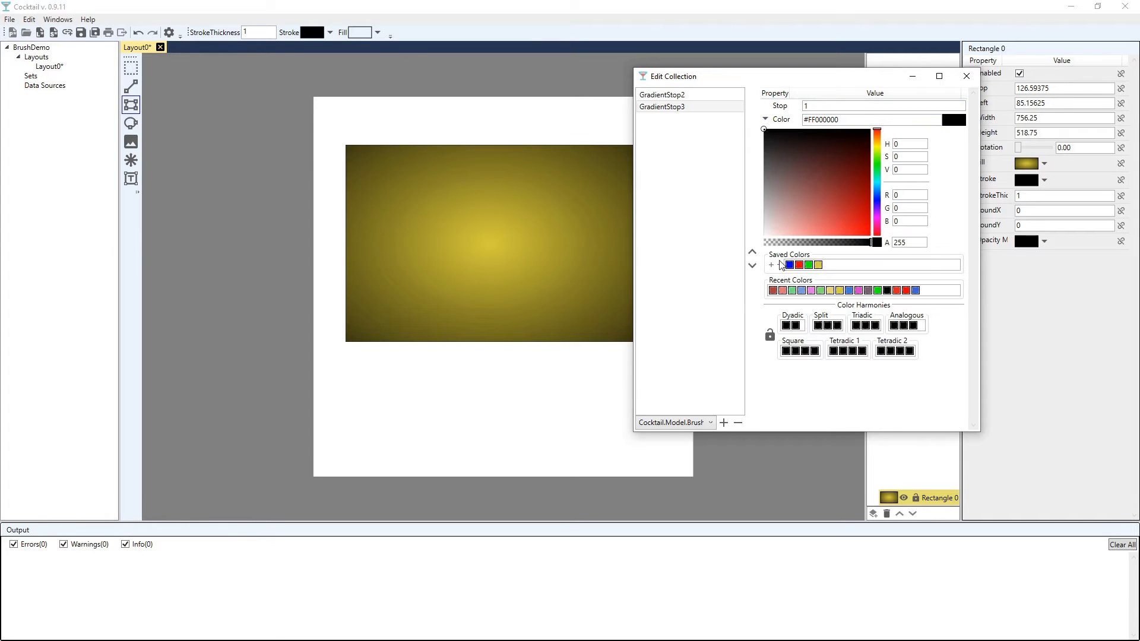
left_click(818, 264)
left_click(796, 326)
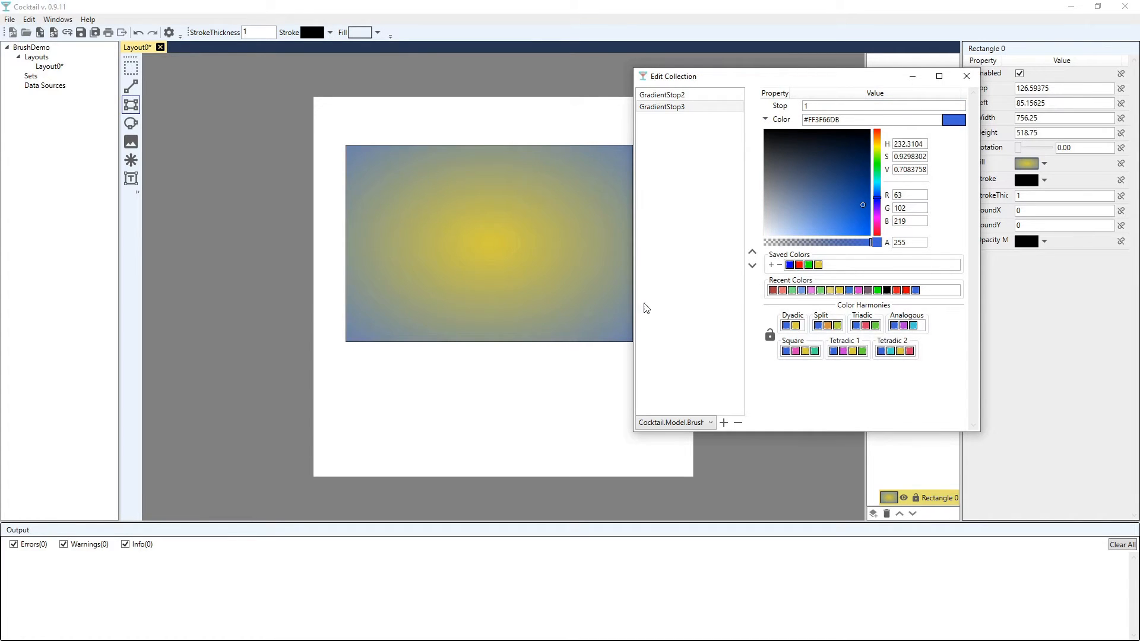
Change the blue gradient stop's position to 0.5, keeping the rectangle in view beside the collection editor.
left_click_drag(804, 77, 829, 164)
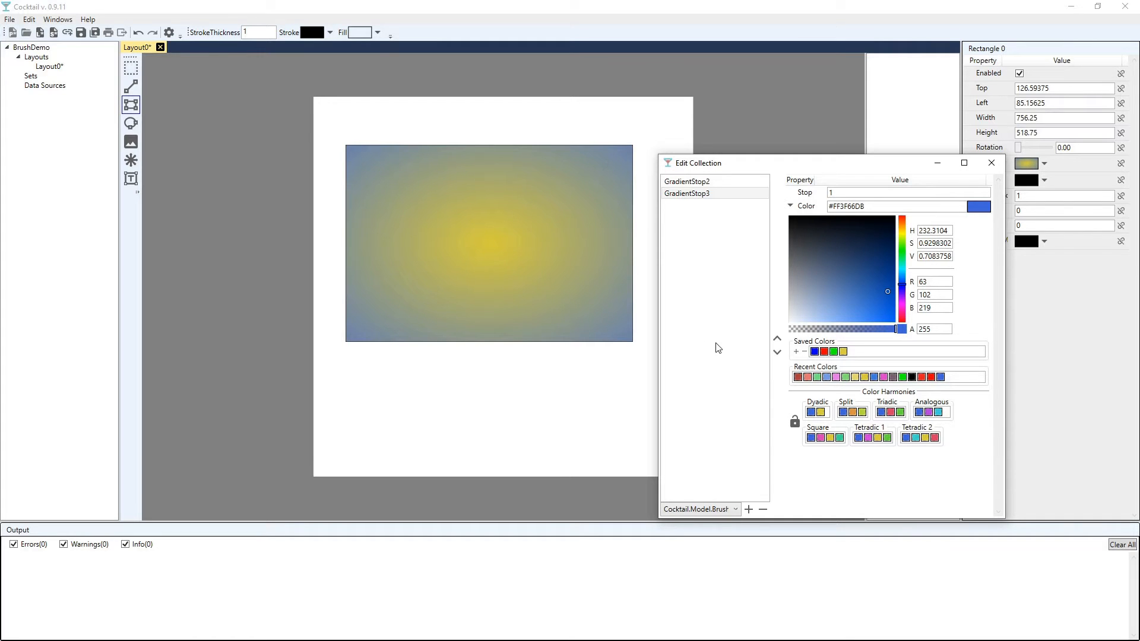
left_click_drag(848, 165, 729, 98)
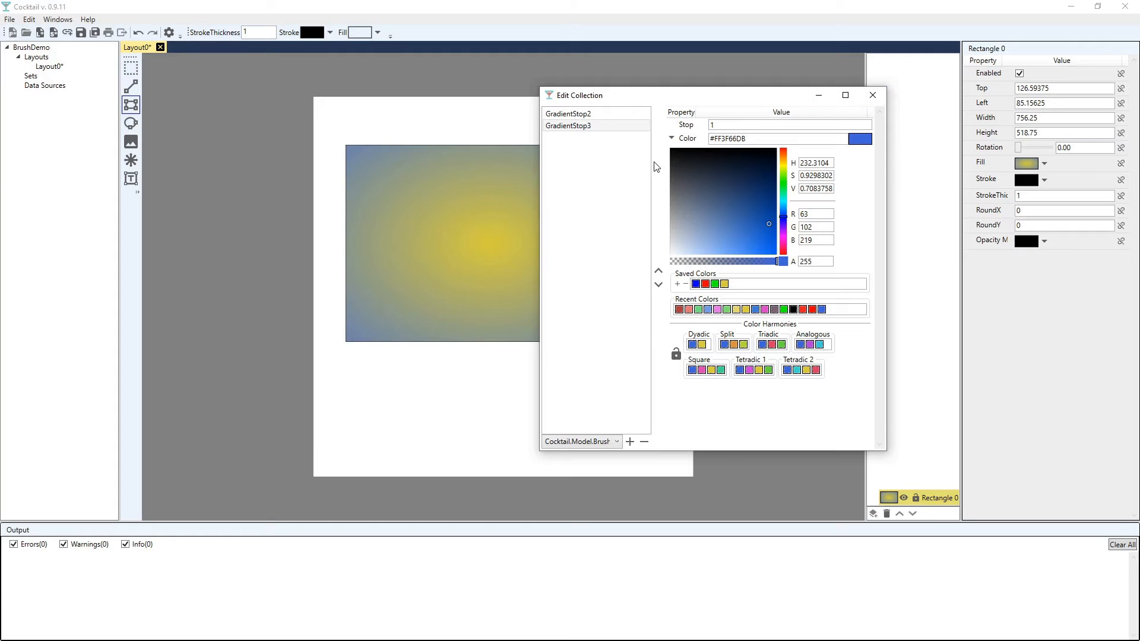
left_click(711, 125)
left_click_drag(709, 123, 667, 123)
type(".")
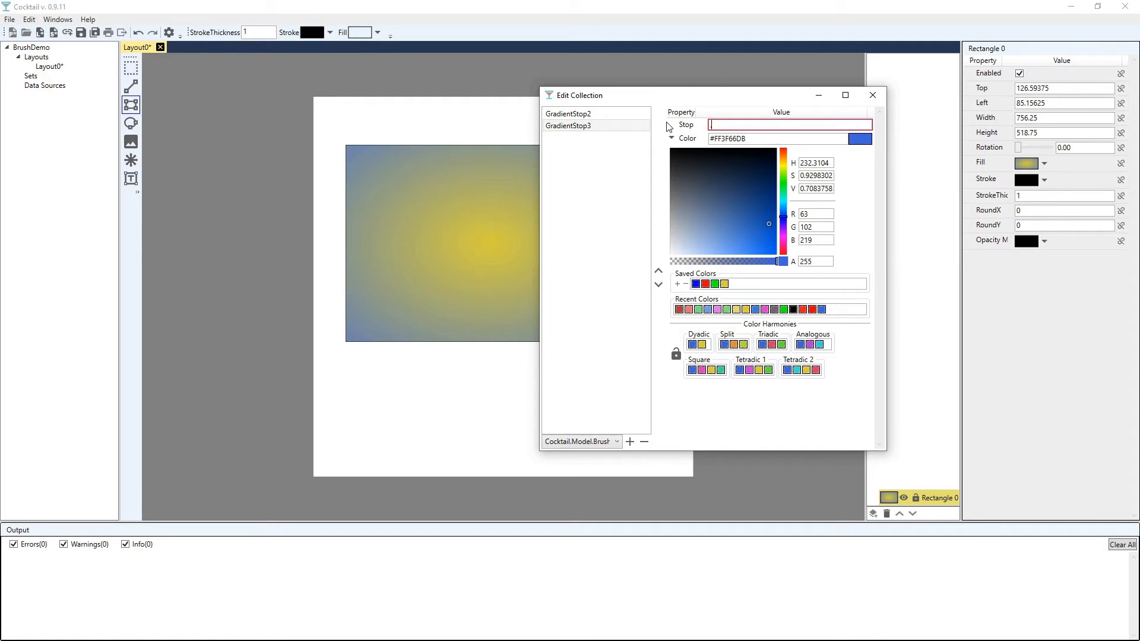
type("0.5")
left_click_drag(699, 95, 881, 107)
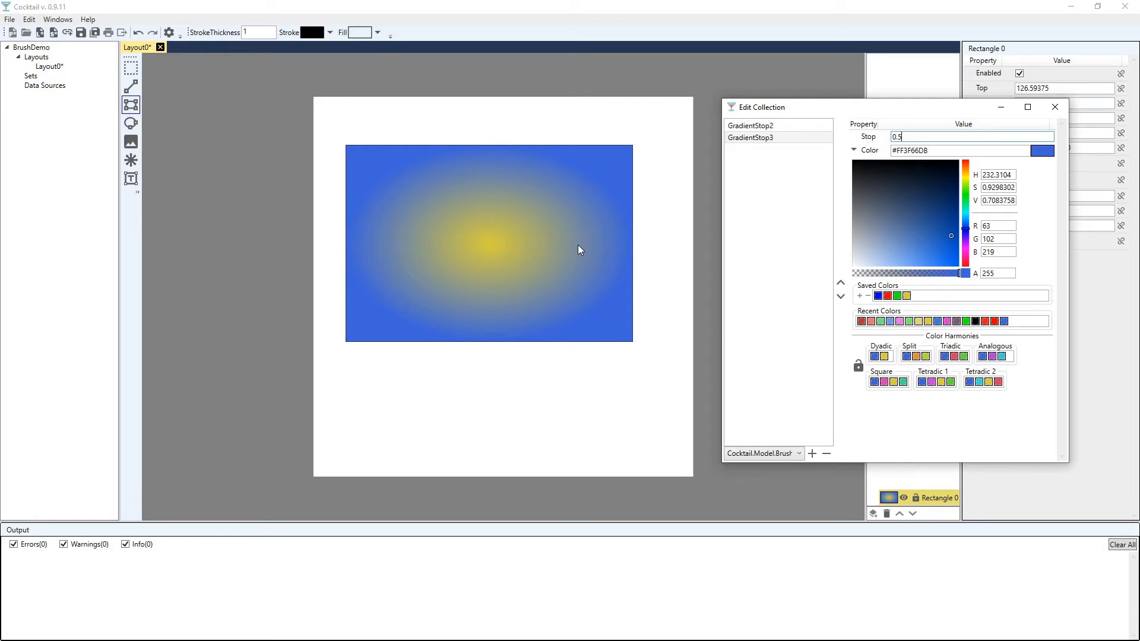
Add a third gradient stop to the radial gradient and set its position to 1.
left_click(814, 456)
left_click(770, 150)
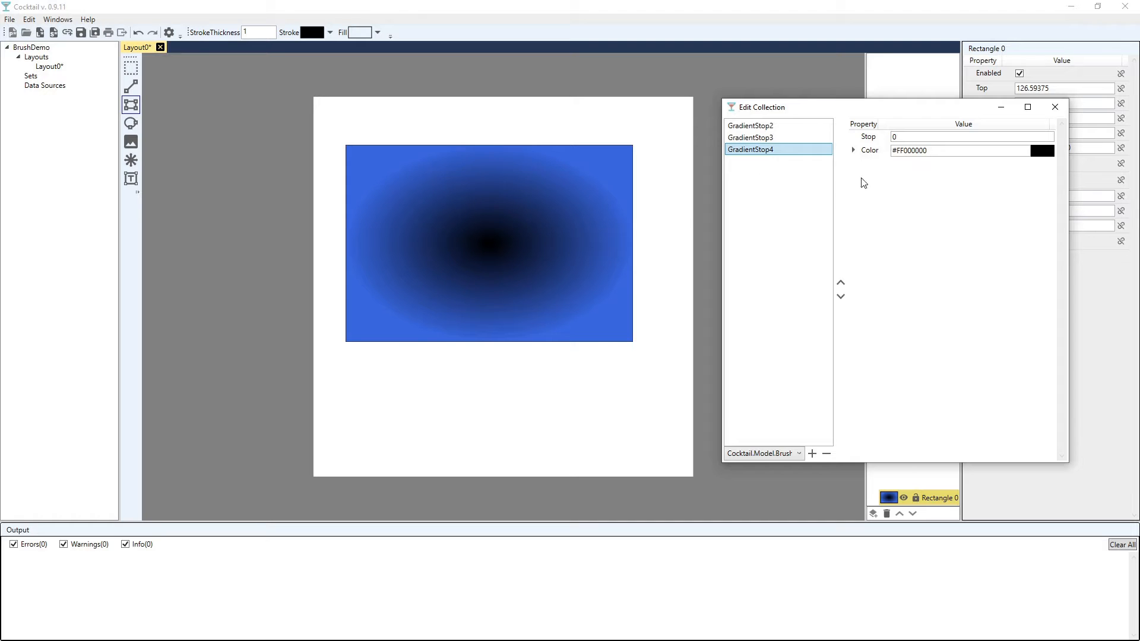
left_click(900, 138)
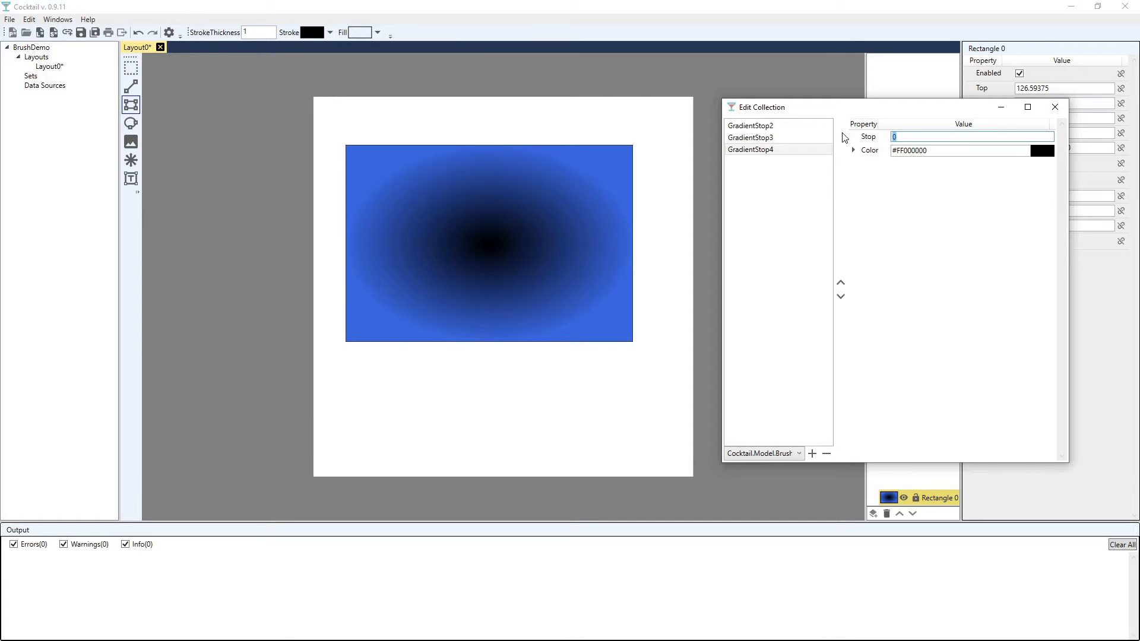
type("1")
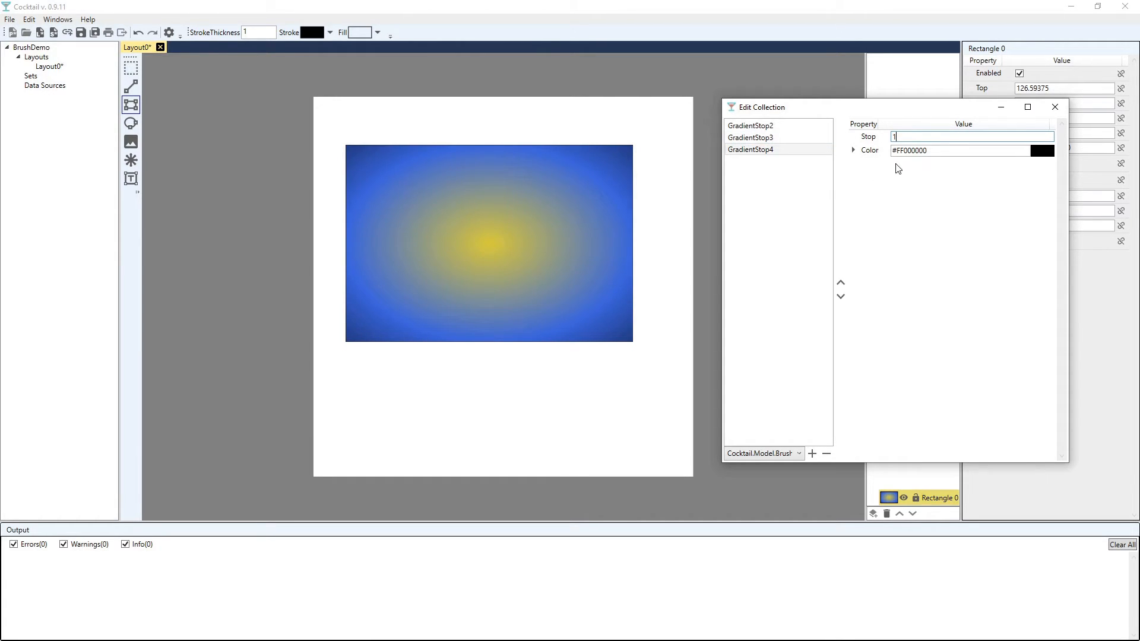
Colour the third gradient stop pink, #FFDB3F95, by picking through gold's colour harmonies, and close the collection editor.
left_click(854, 151)
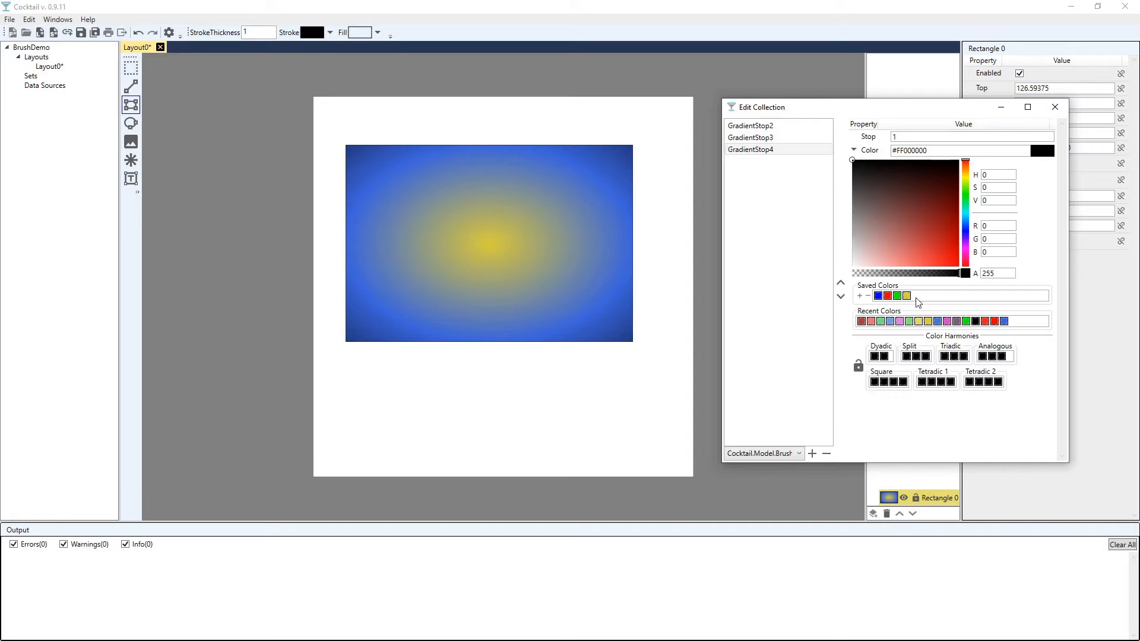
left_click(906, 296)
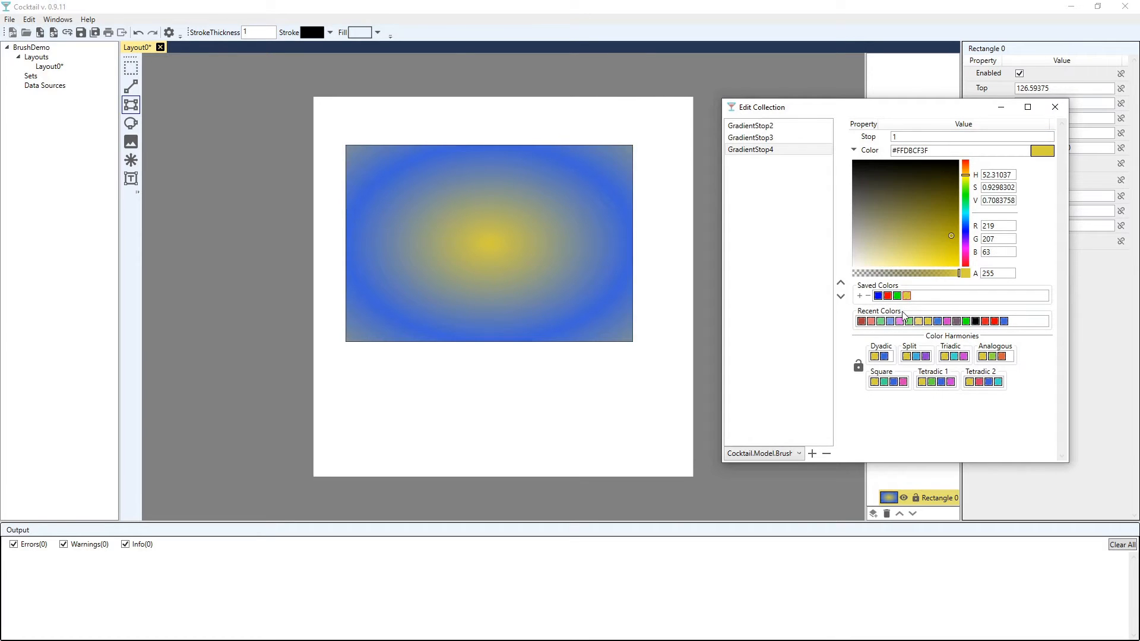
left_click(926, 358)
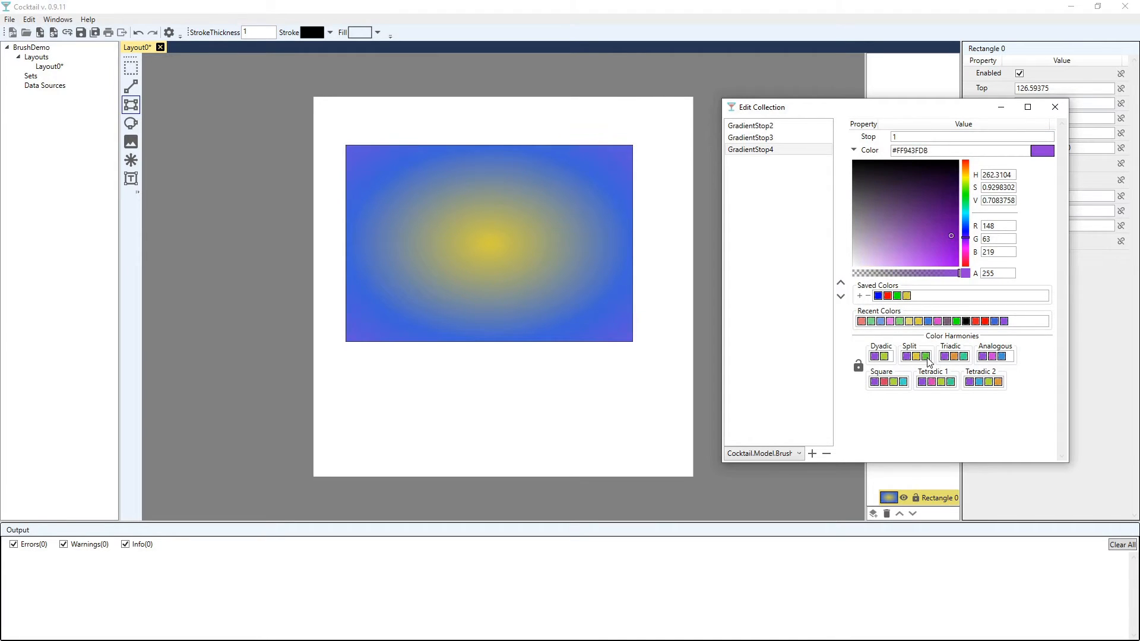
left_click(1003, 358)
left_click(998, 382)
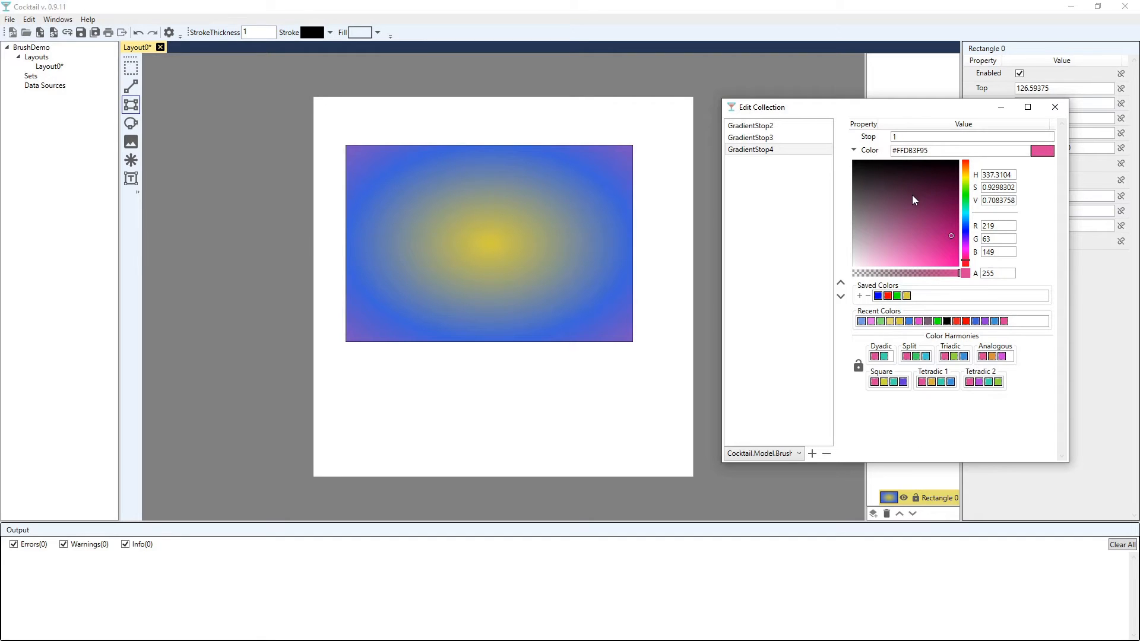
left_click(1055, 109)
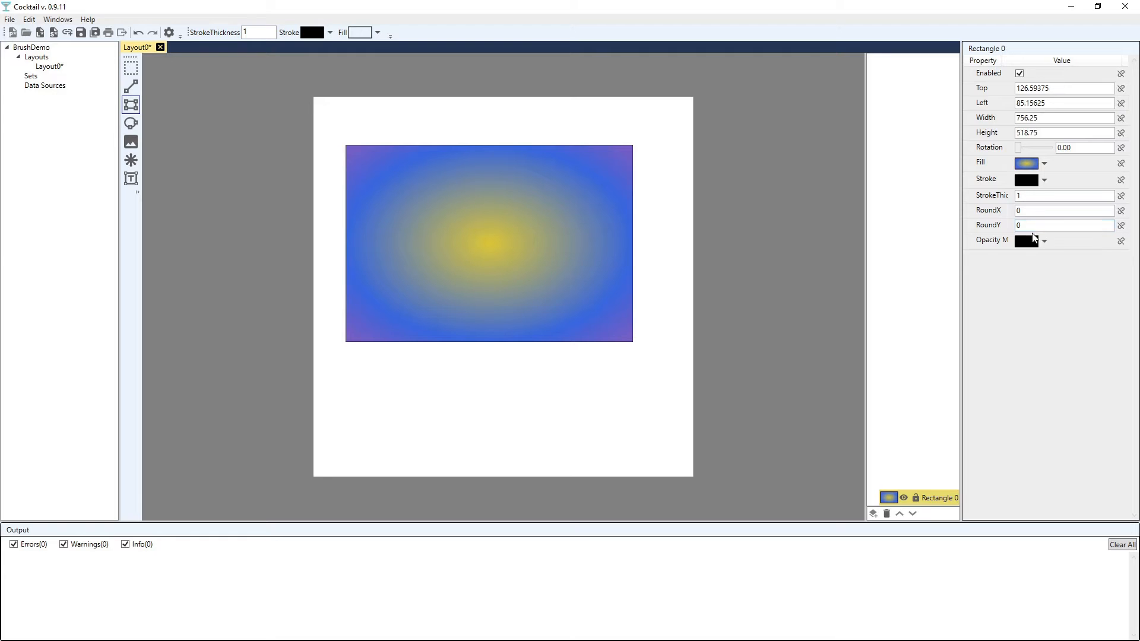
Set the radial gradient's horizontal radius to 0.5 in the rectangle's fill settings.
left_click(1046, 164)
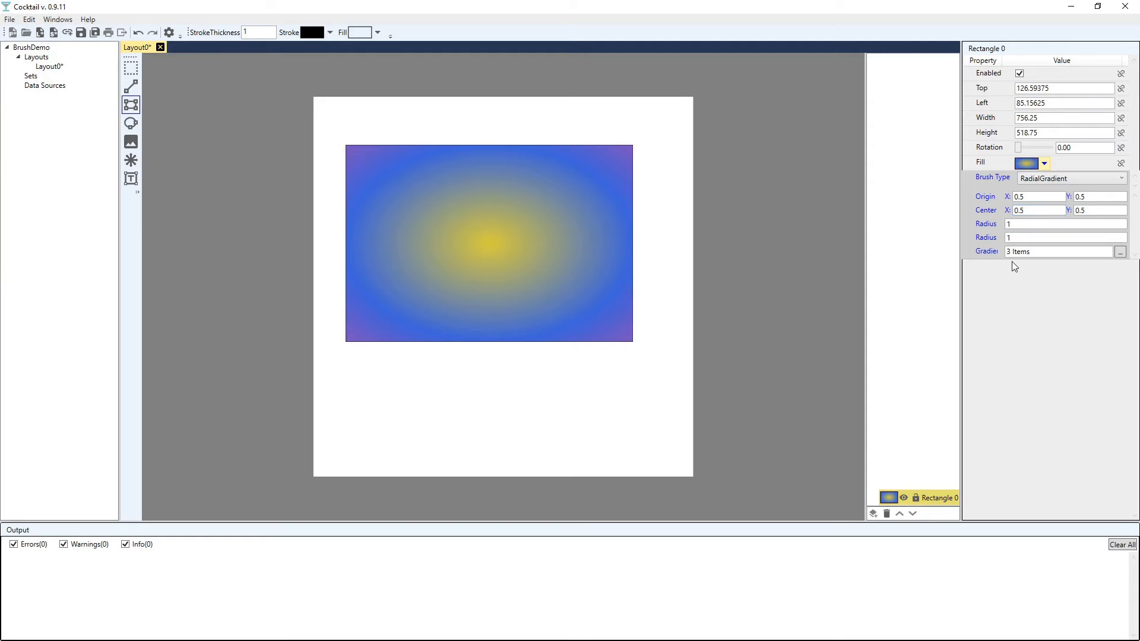
double_click(1026, 223)
key("BackSpace")
type(".5")
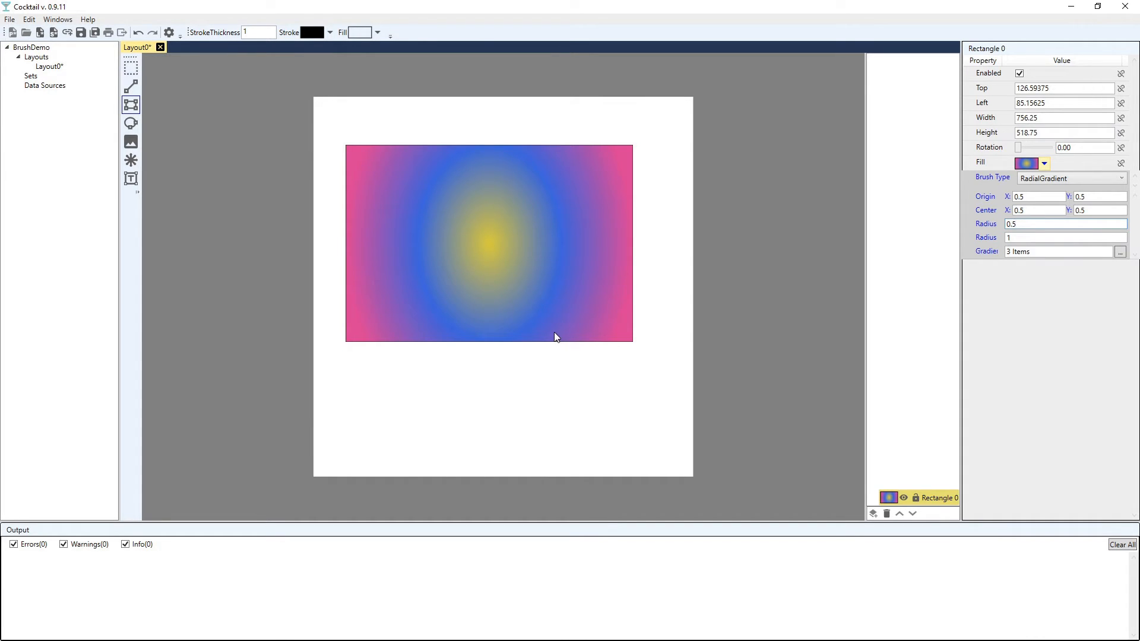
left_click(1071, 170)
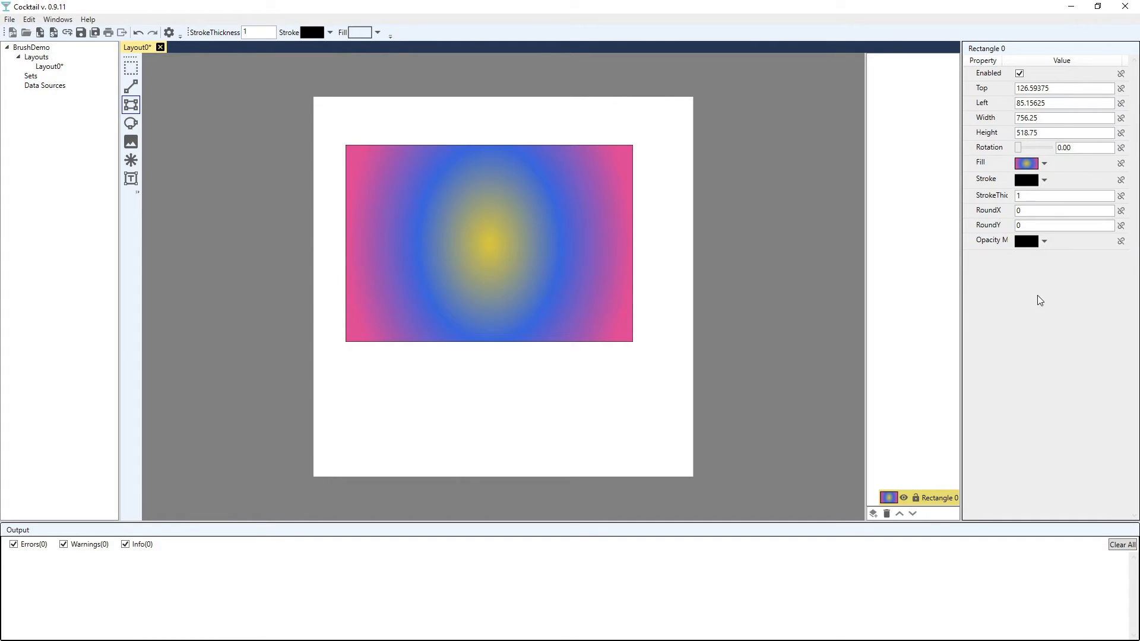
Change the rectangle's fill brush to Image and load wildtextures-old_book_cloth_cover.jpg from the Art folder.
left_click(1044, 163)
left_click(1072, 178)
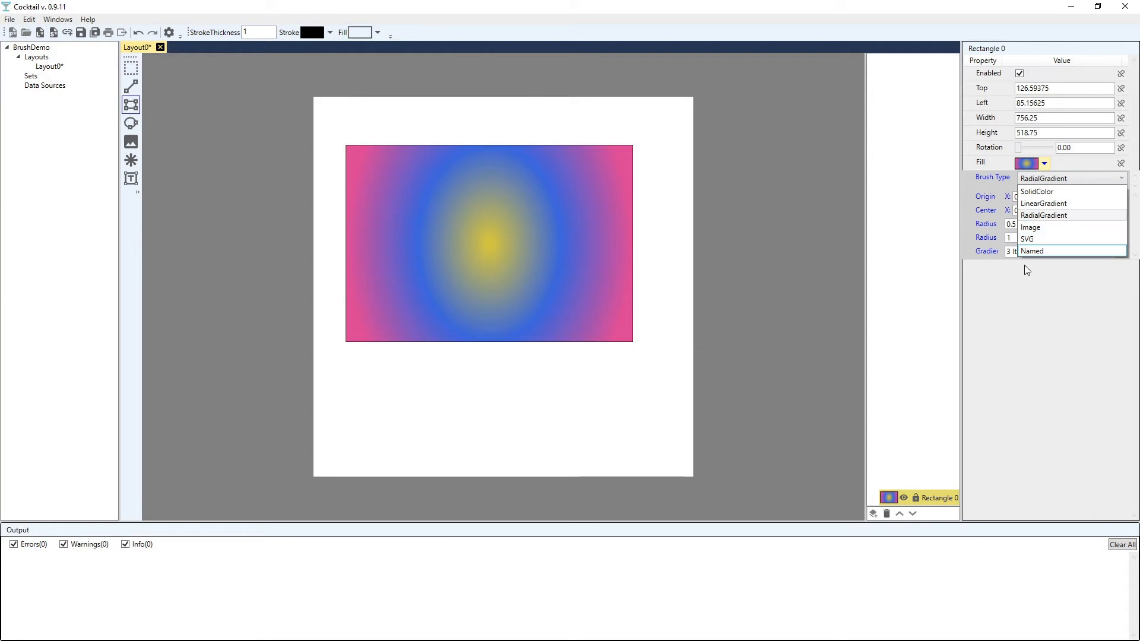
left_click(1037, 231)
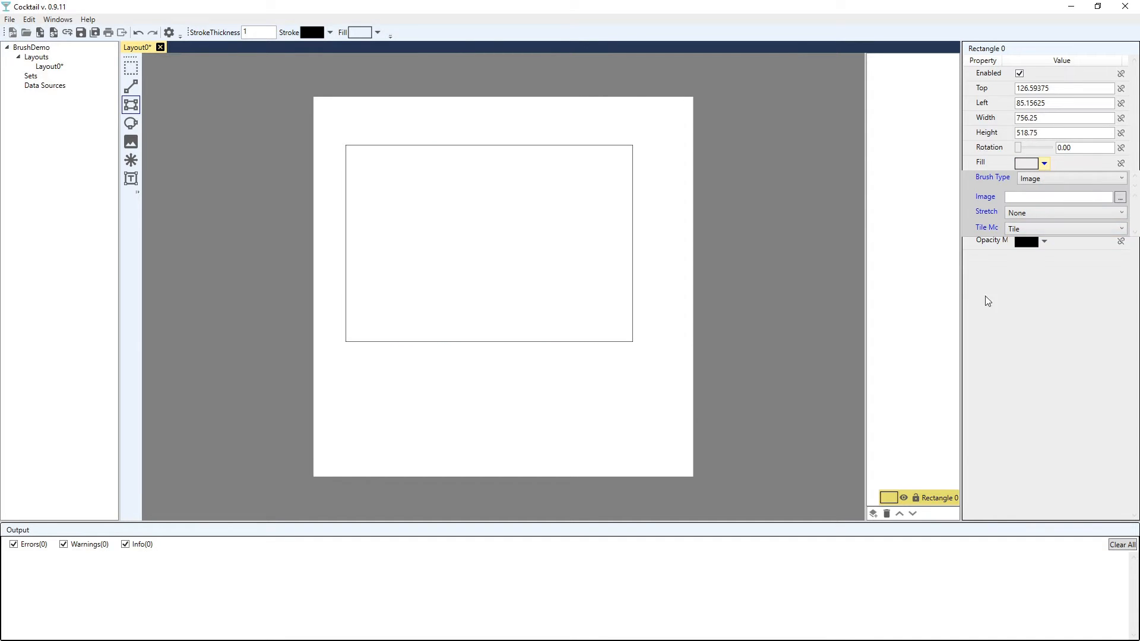
left_click(1120, 198)
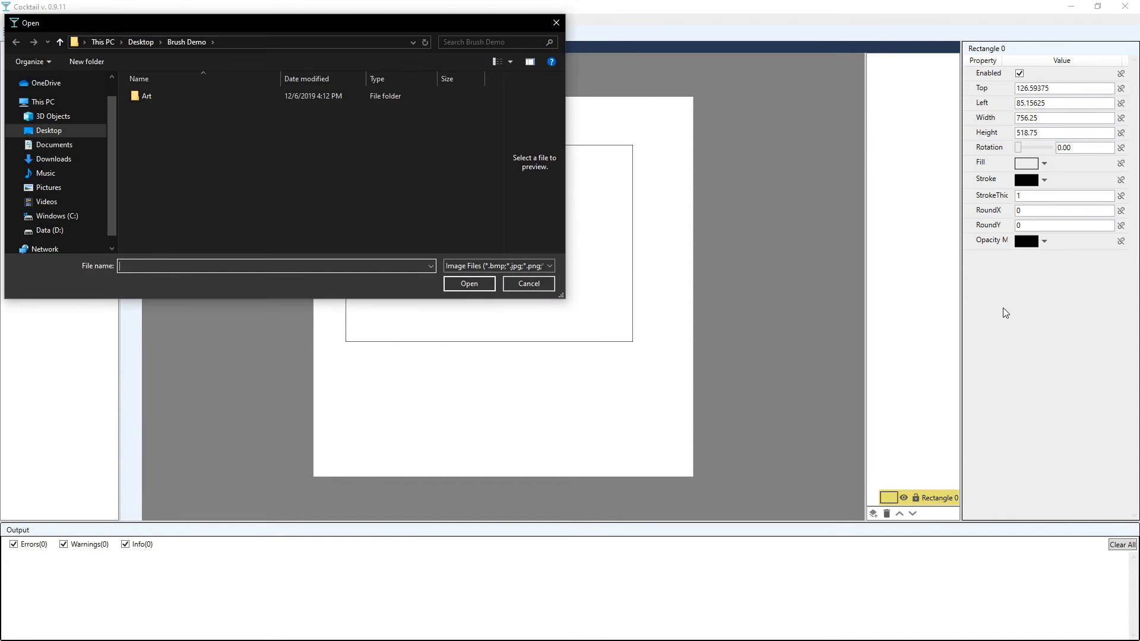
double_click(151, 97)
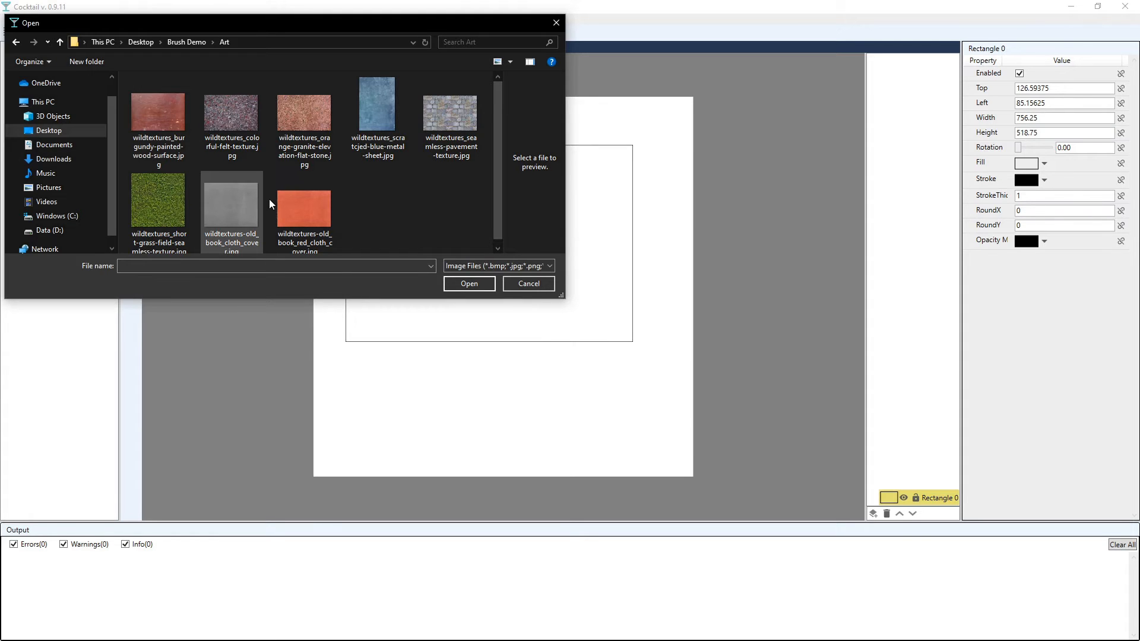
double_click(261, 205)
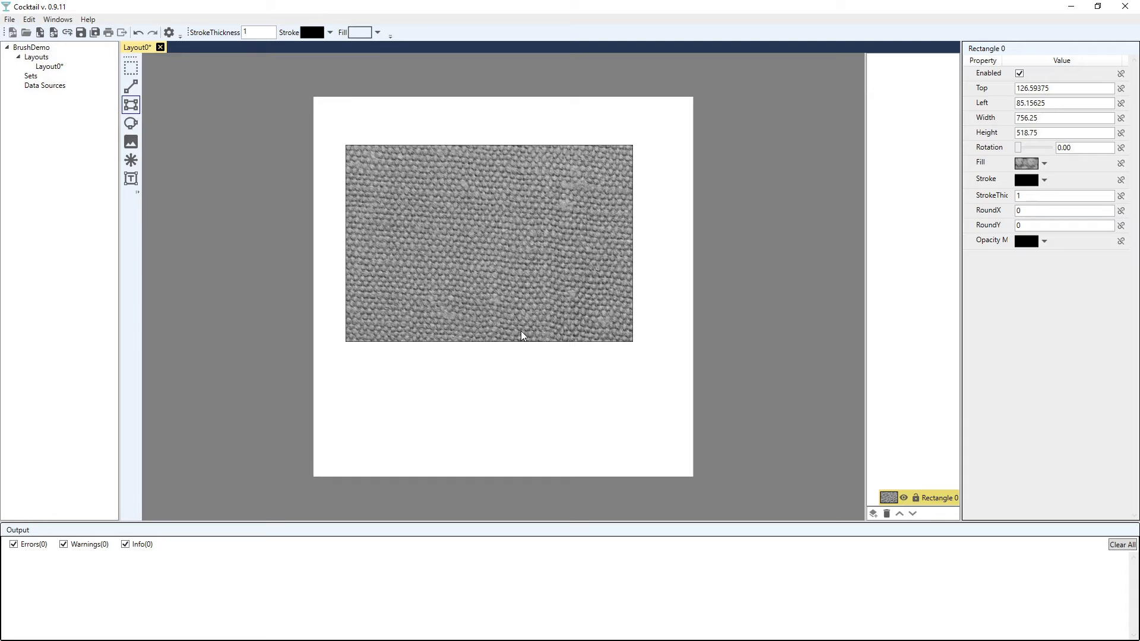
Set the image brush's tile mode to None and review its stretch options.
left_click(1045, 165)
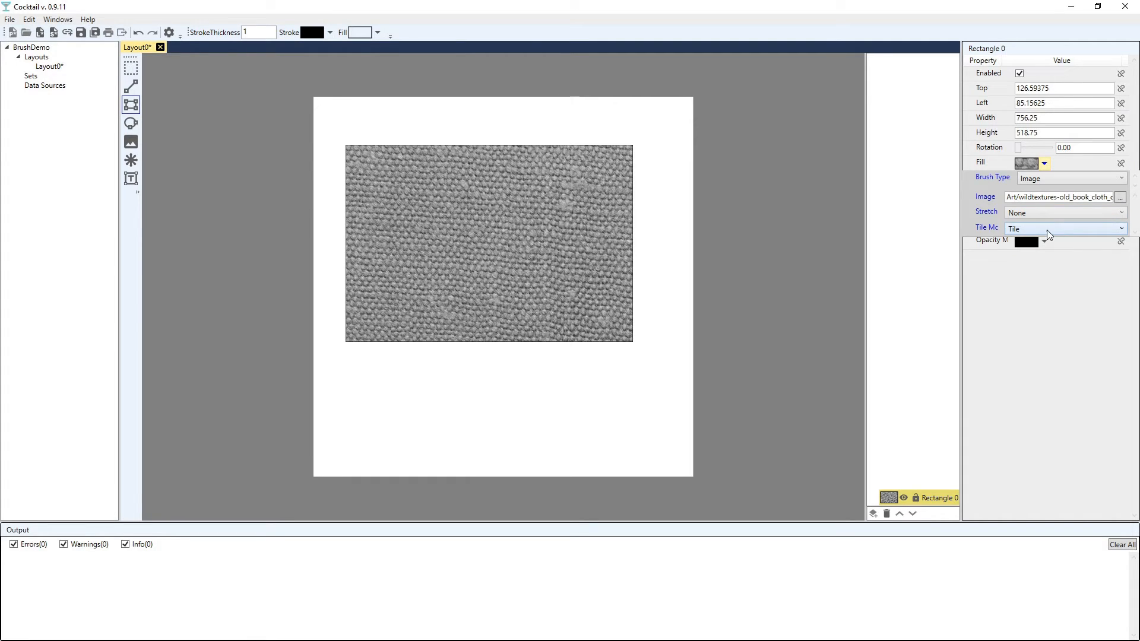
left_click(1120, 230)
left_click(1082, 243)
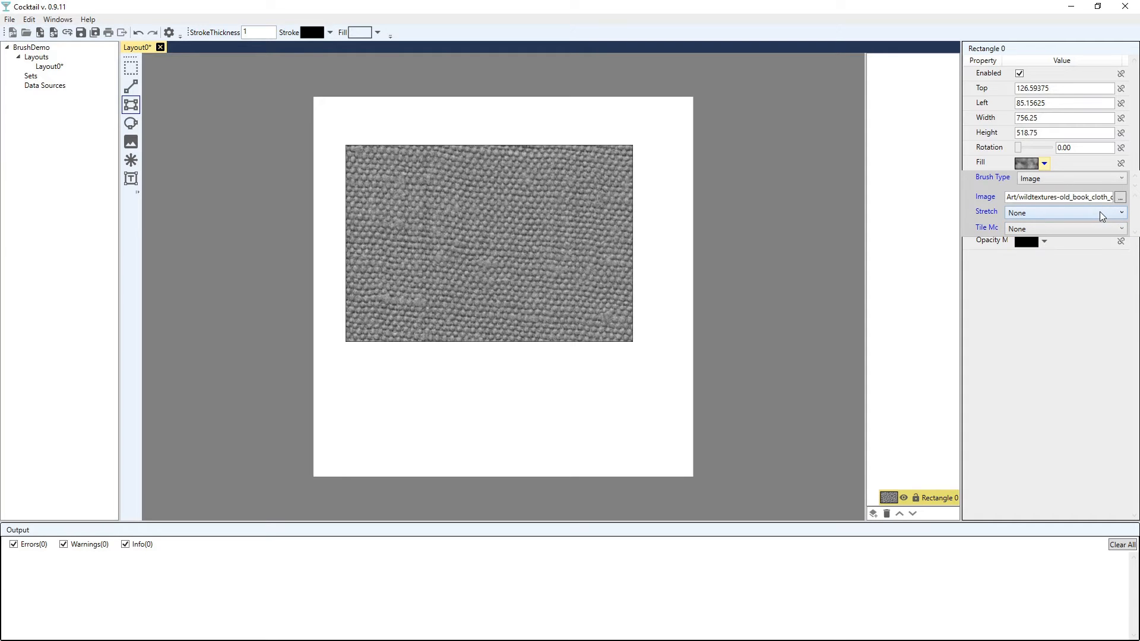
left_click(1050, 214)
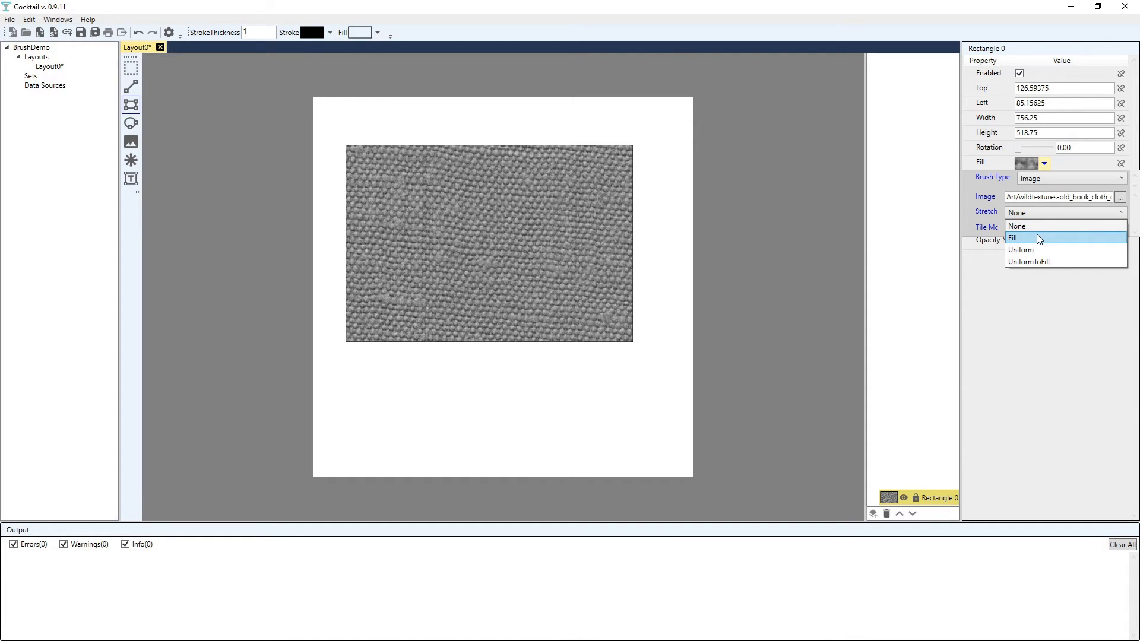
left_click(979, 208)
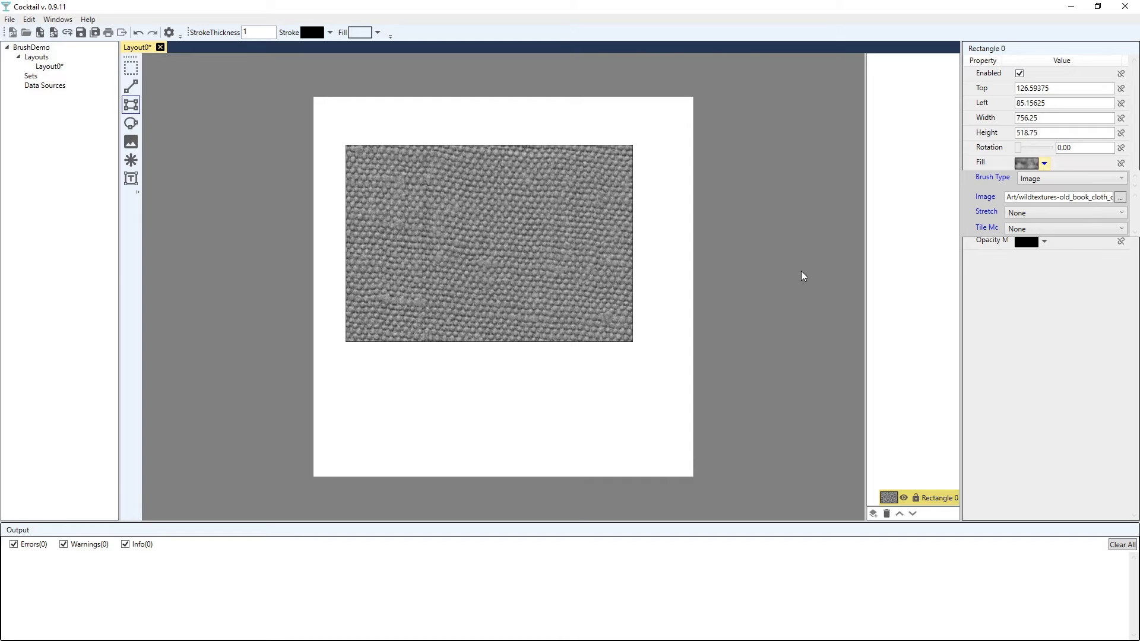
left_click(1048, 351)
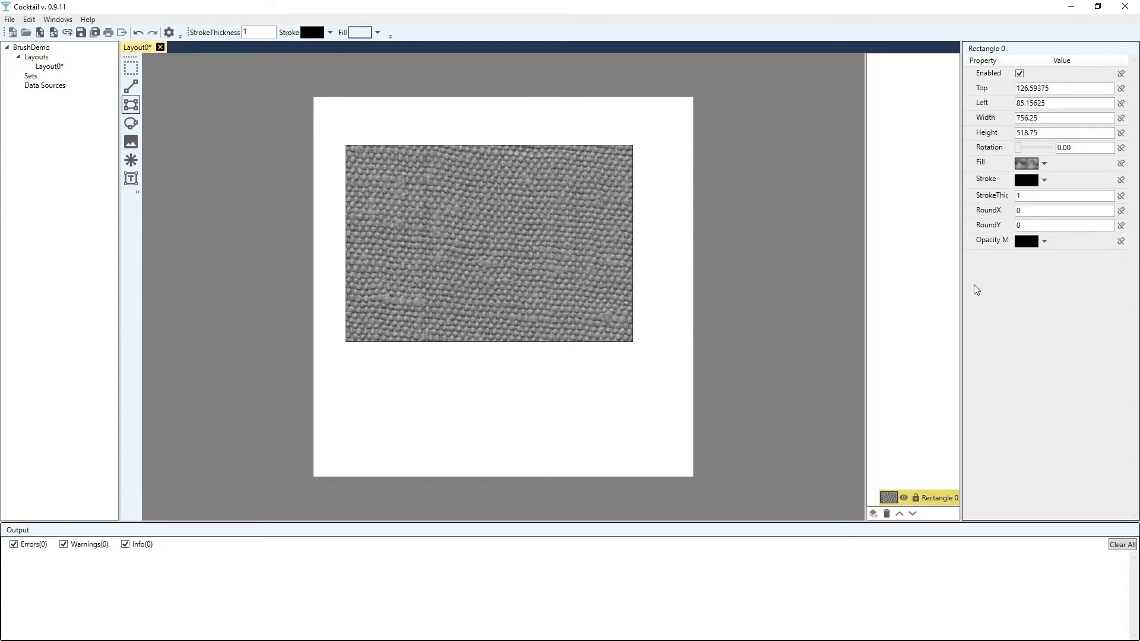
Switch the image brush's stretch mode to Fill, to Uniform and finally to UniformToFill in the rectangle's fill settings.
left_click(1044, 163)
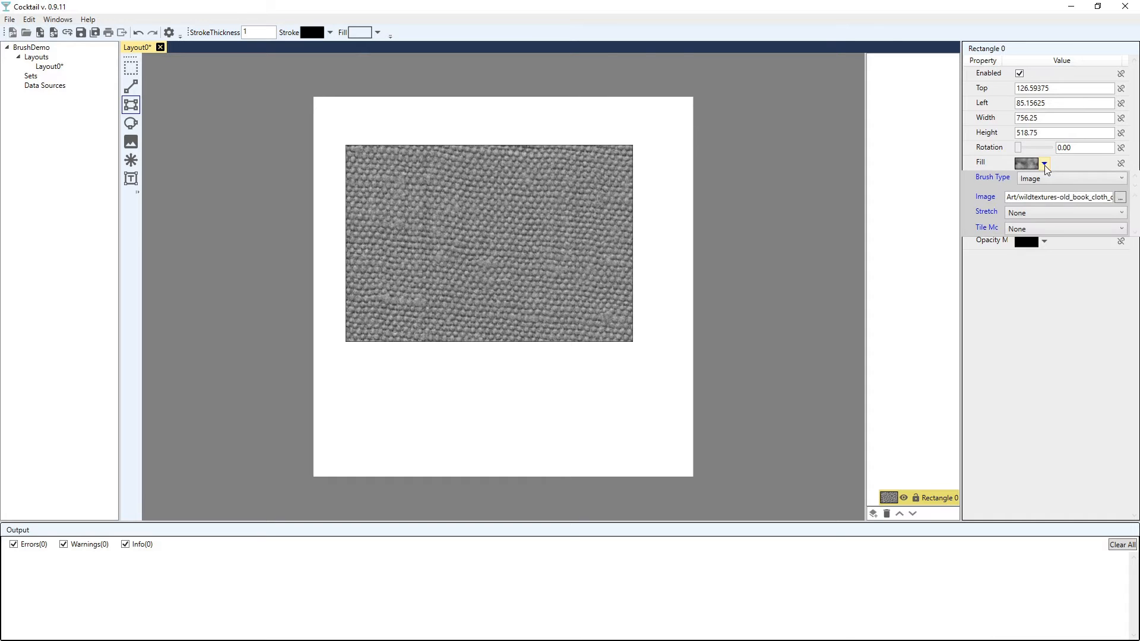
left_click(1062, 214)
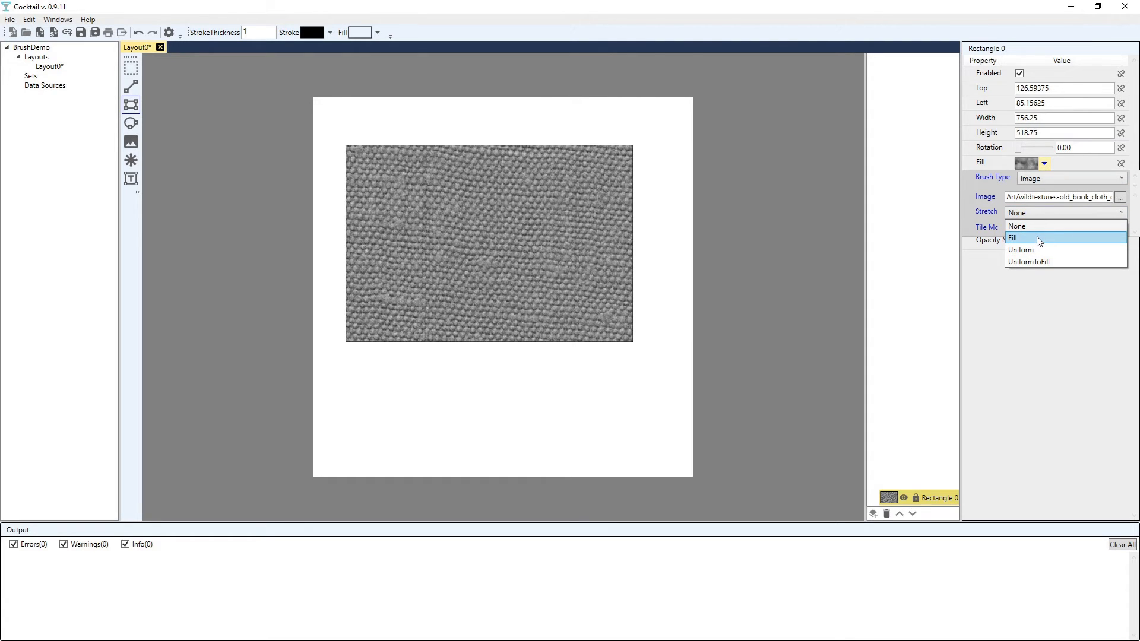
left_click(1037, 238)
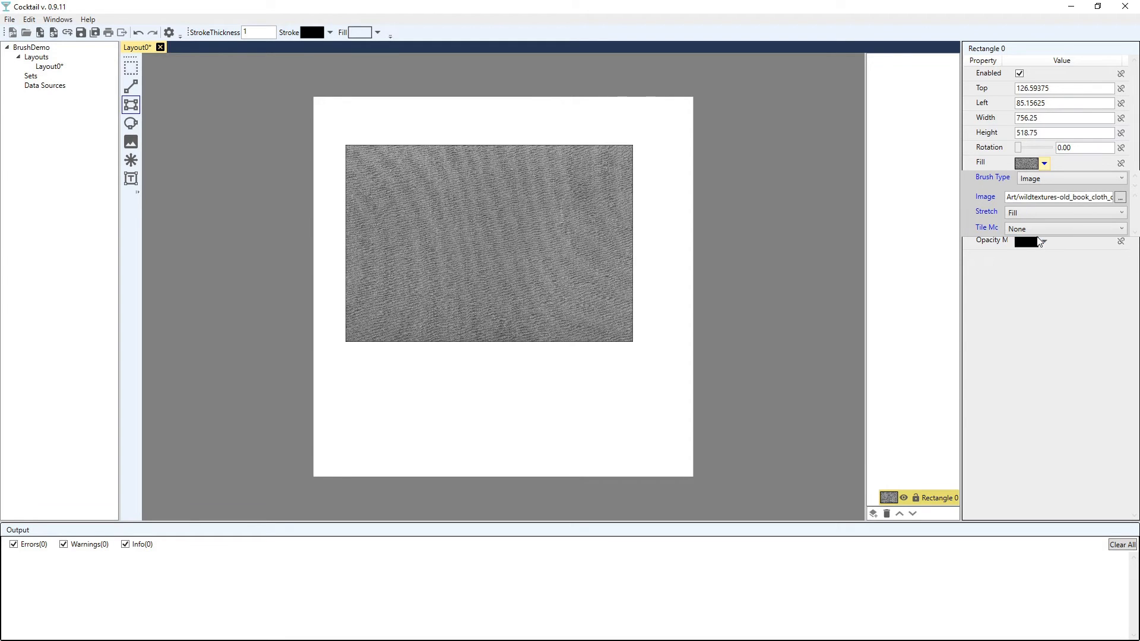
left_click(1060, 215)
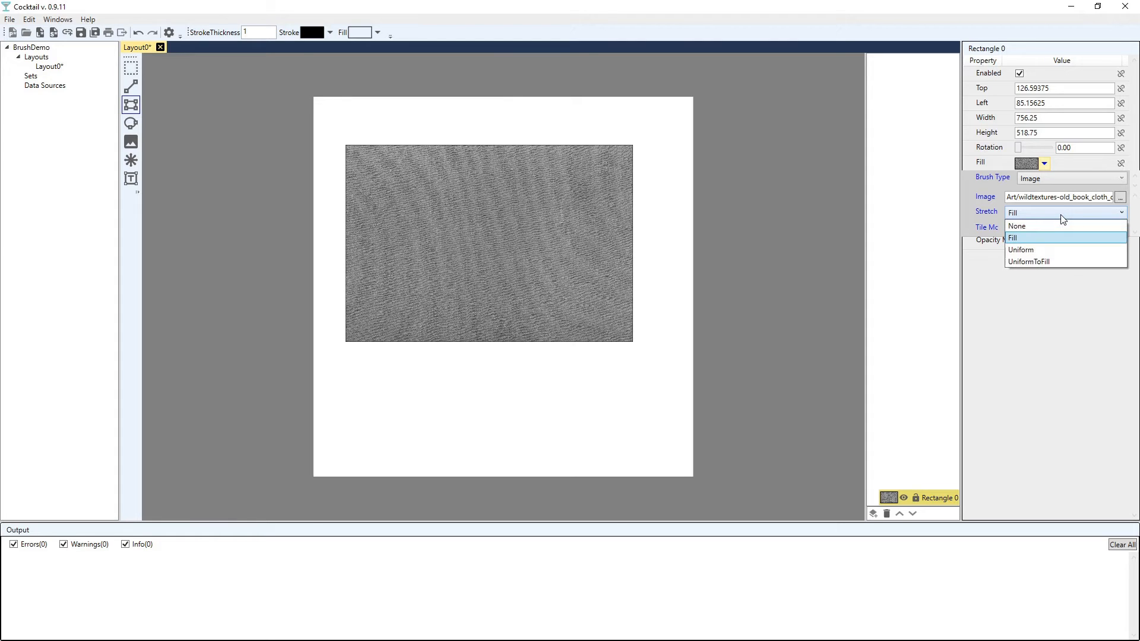
left_click(1044, 252)
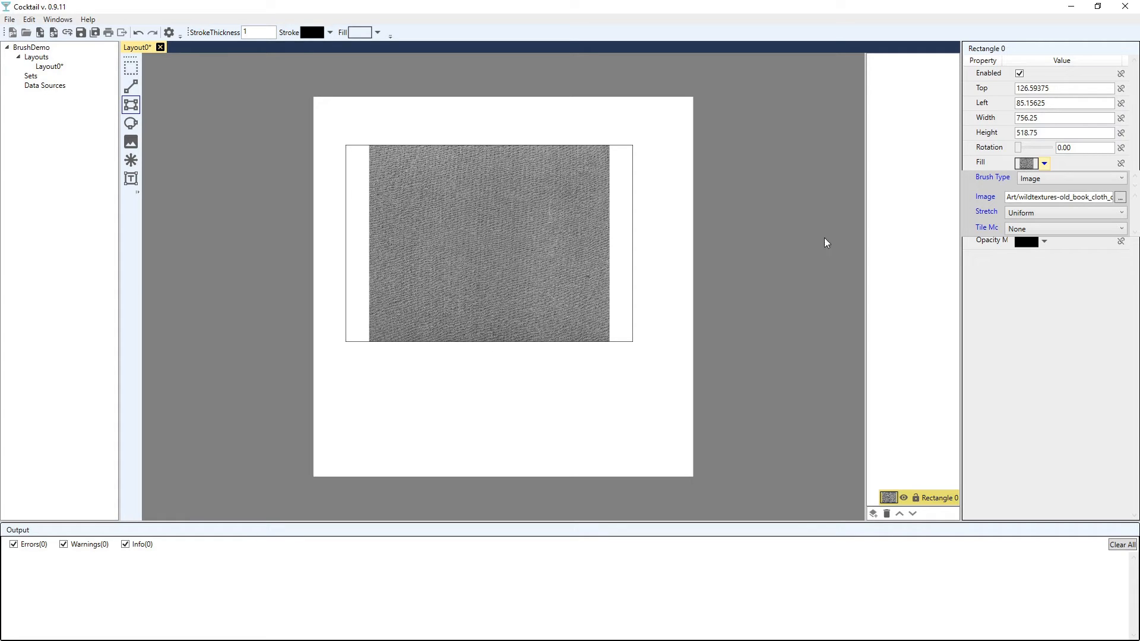
left_click(1084, 214)
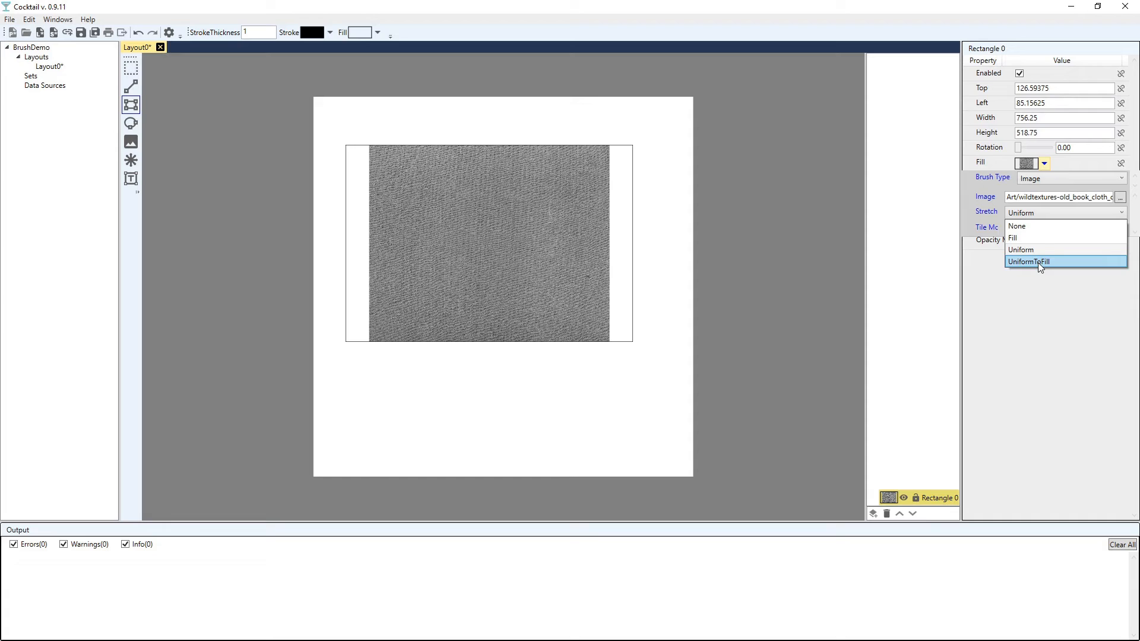
left_click(1038, 262)
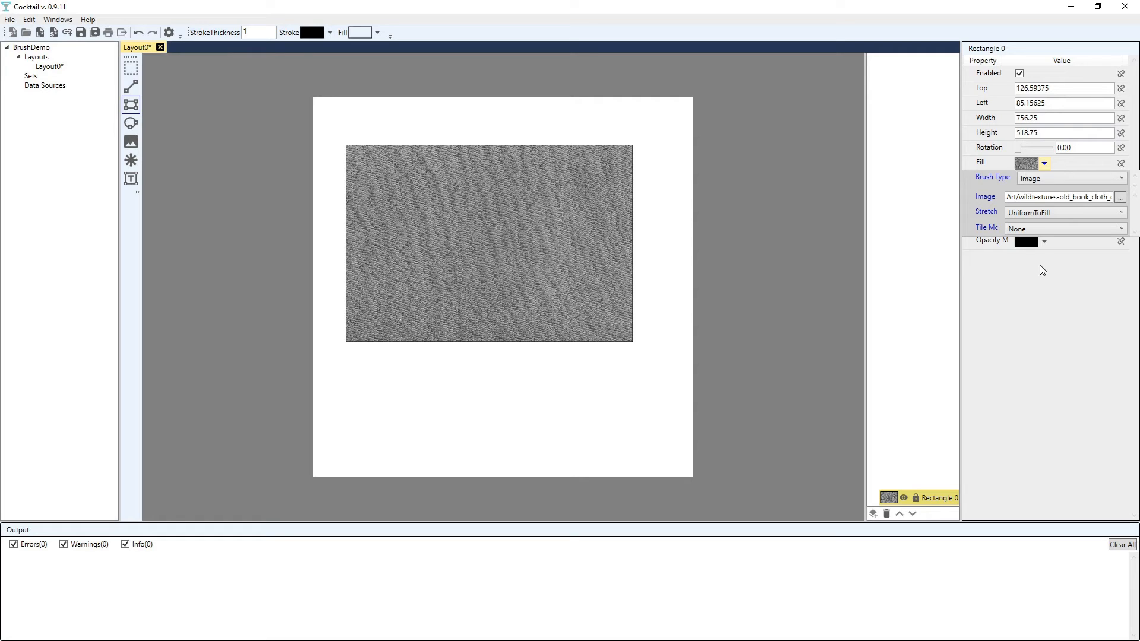
Review the image brush's tile mode and stretch options.
left_click(1056, 229)
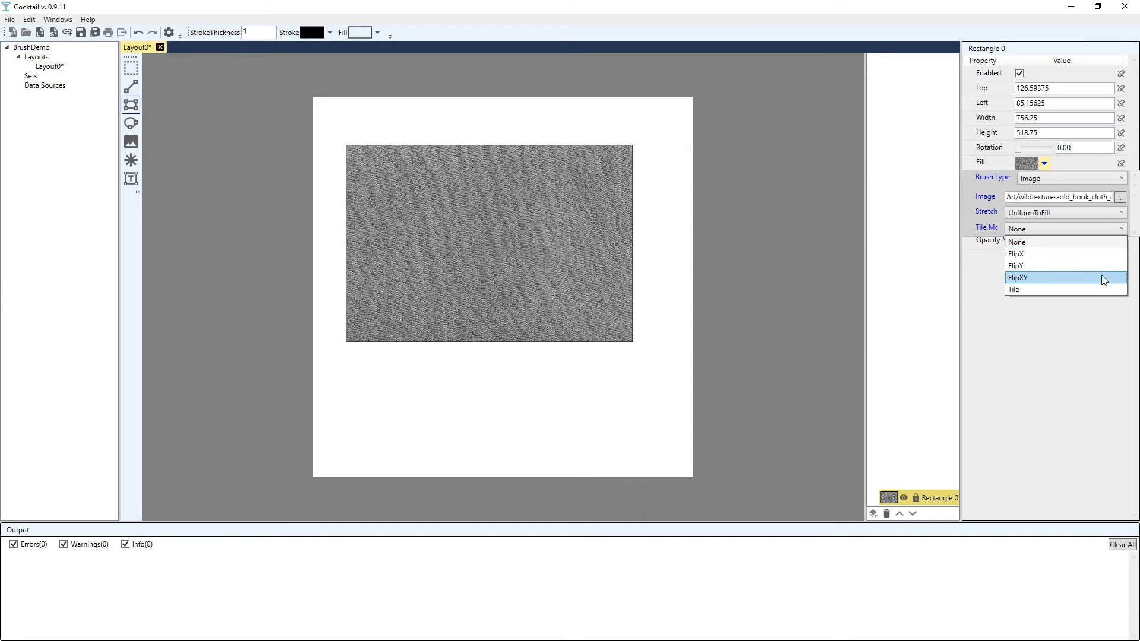
left_click(1060, 288)
left_click(1123, 212)
left_click(1126, 208)
Change the rectangle's fill brush to SVG and load wildtextures_grapefruits-vector-pattern.svg from the Art folder.
left_click(1106, 179)
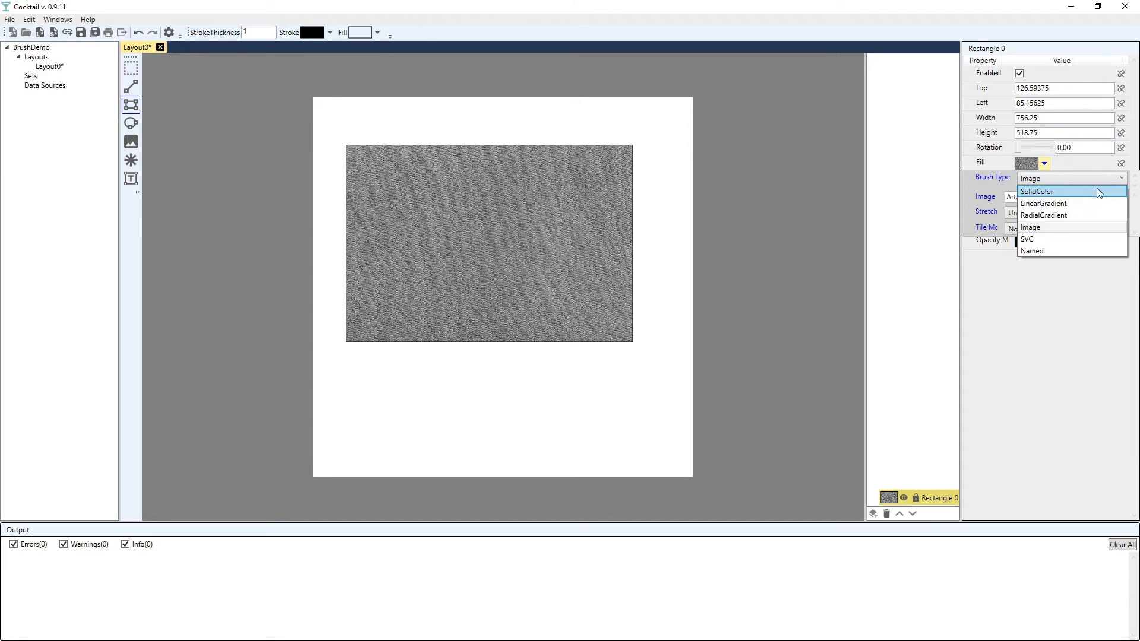
left_click(1067, 239)
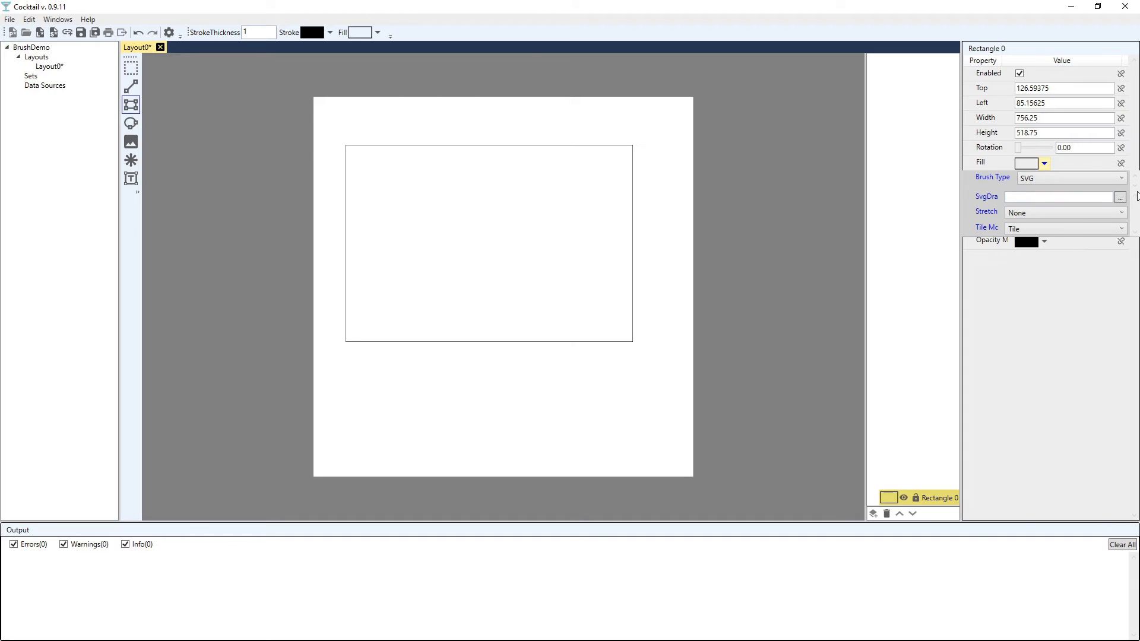
left_click(1121, 197)
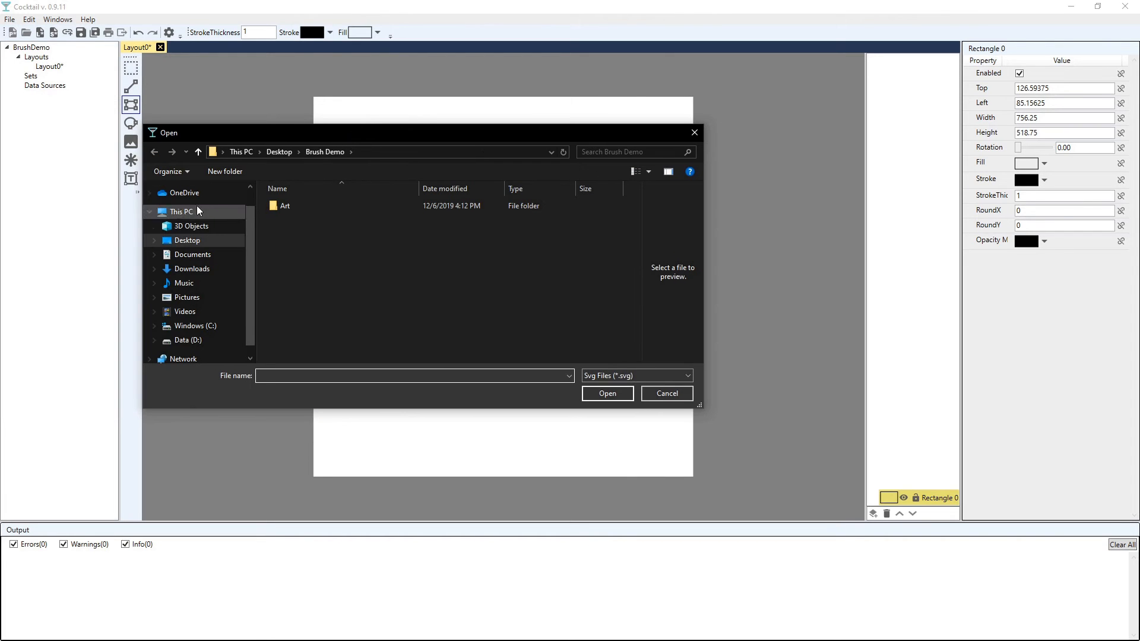
left_click(278, 208)
double_click(278, 208)
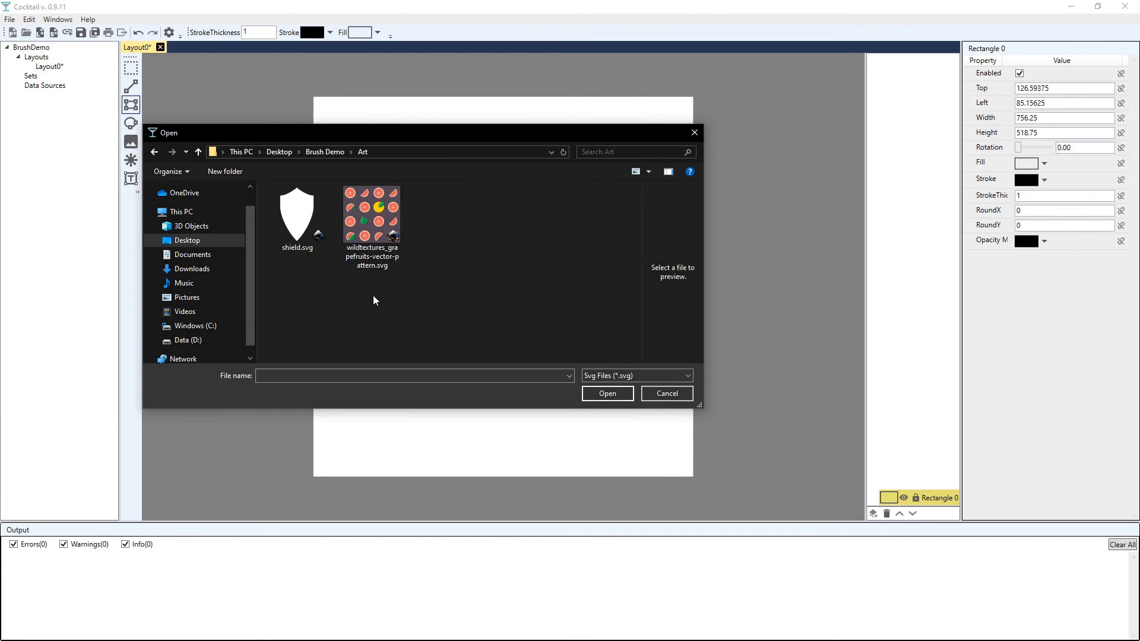
mouse_move(365, 131)
left_mouse_down()
mouse_move(486, 343)
mouse_move(377, 128)
left_mouse_up()
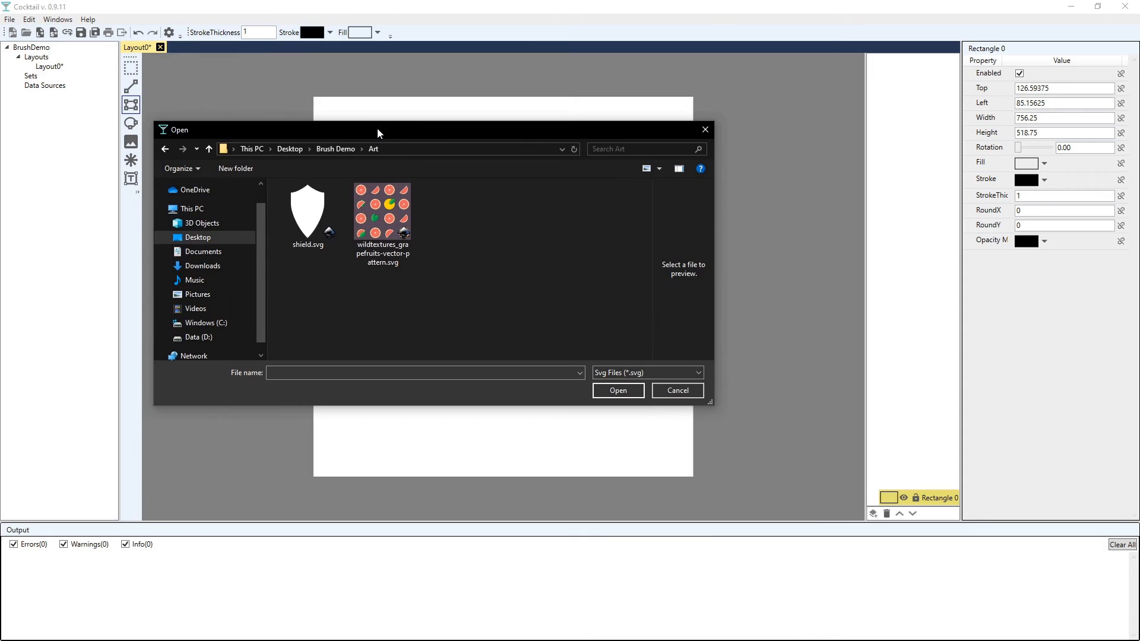
double_click(395, 223)
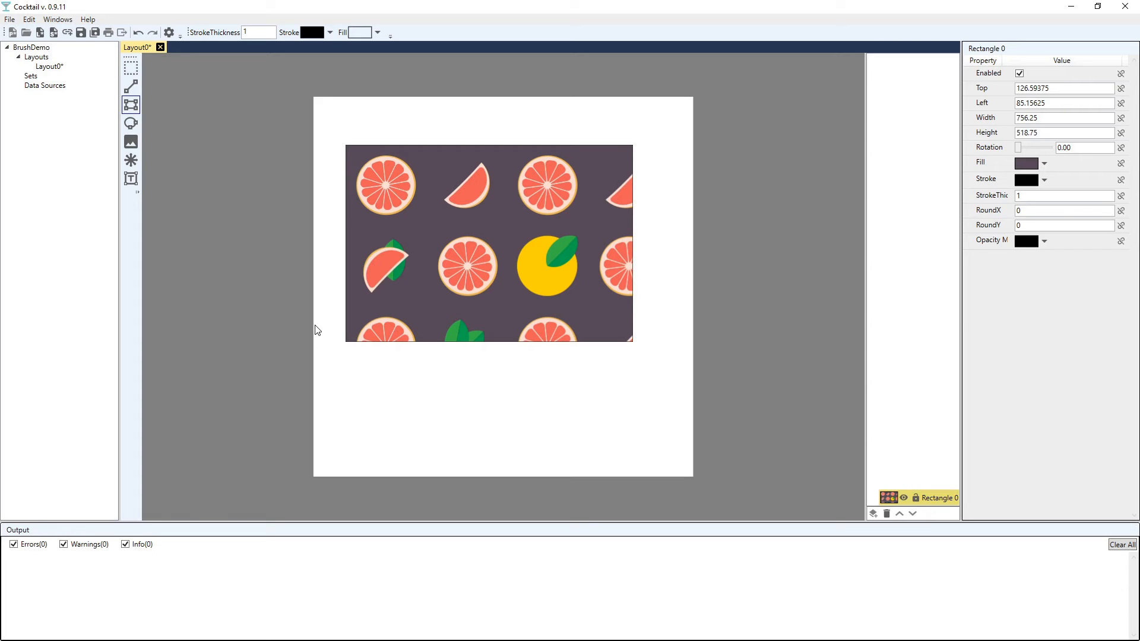
Inspect the path of the loaded SVG drawing in the rectangle's fill settings.
left_click(1045, 165)
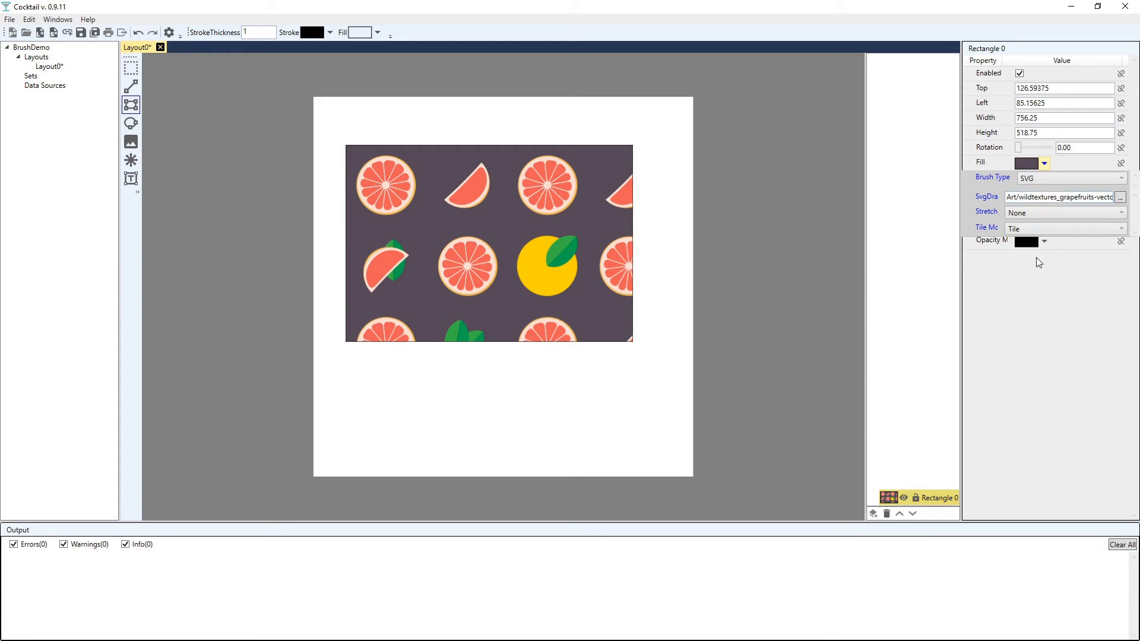
left_click_drag(1013, 197, 1138, 199)
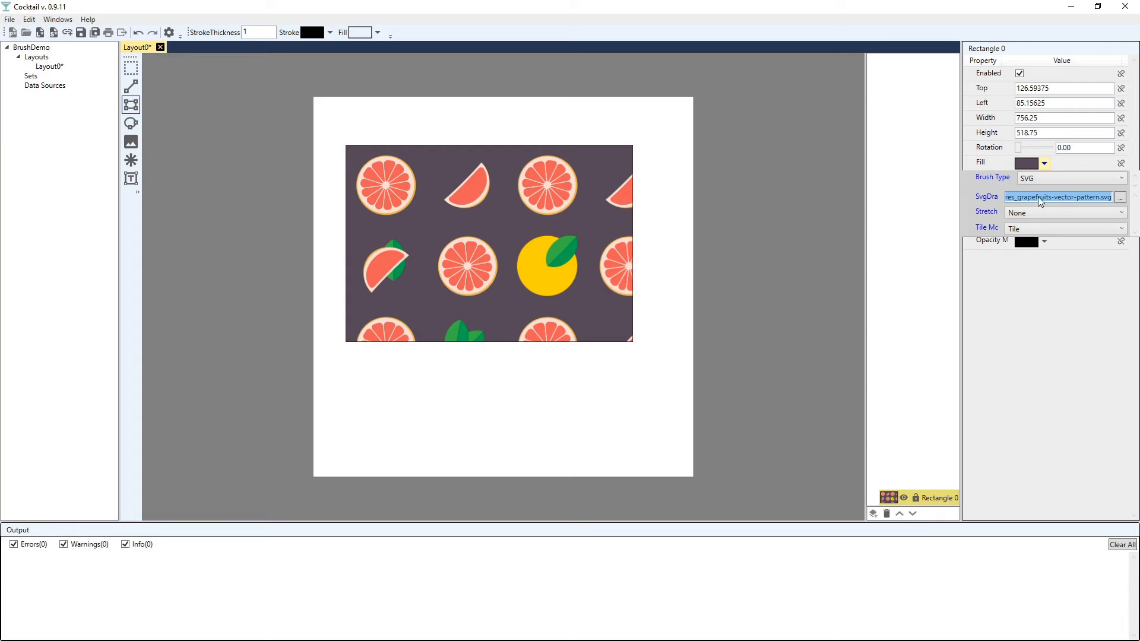
left_click(1081, 197)
left_click_drag(1111, 196, 918, 195)
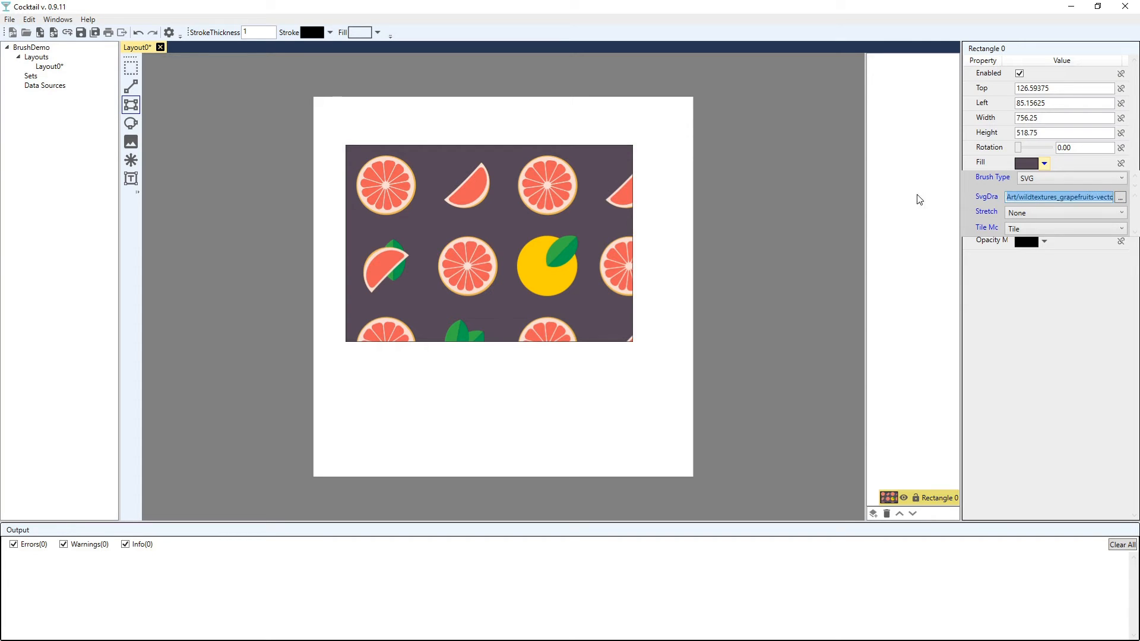
left_click(1029, 200)
left_click_drag(1011, 199, 1109, 198)
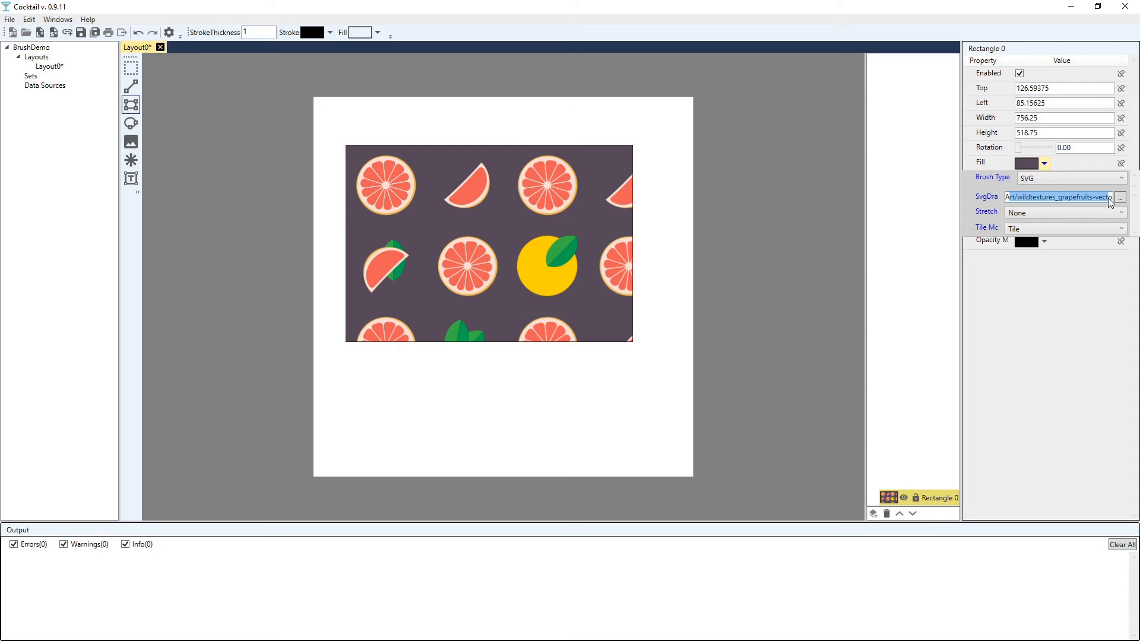
Set the SVG brush's tile mode to None.
left_click(1118, 230)
left_click(1090, 227)
left_click(1067, 211)
left_click(1067, 211)
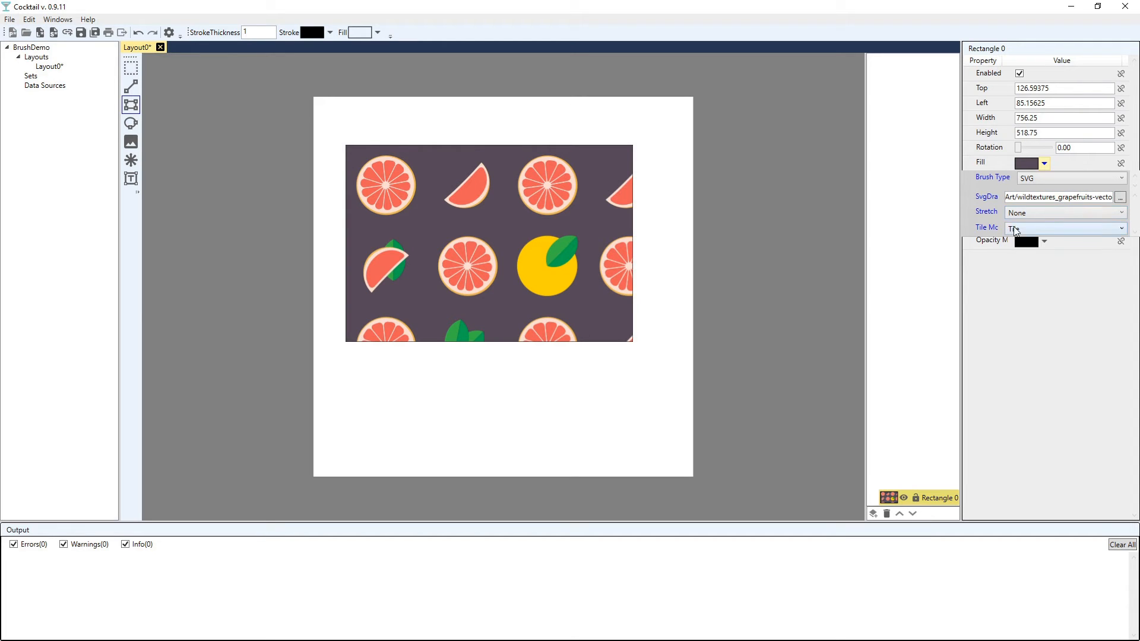
left_click(1066, 229)
left_click(1042, 244)
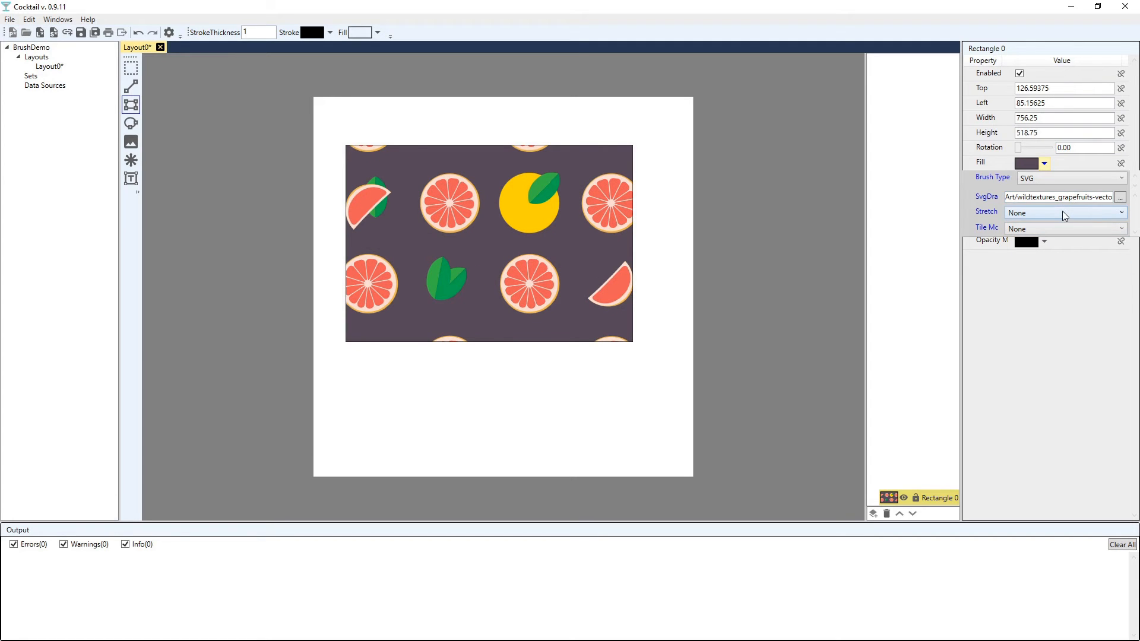
Switch the SVG brush's stretch mode to Fill, to Uniform and finally to UniformToFill, and close the fill settings.
left_click(1063, 211)
left_click(1048, 240)
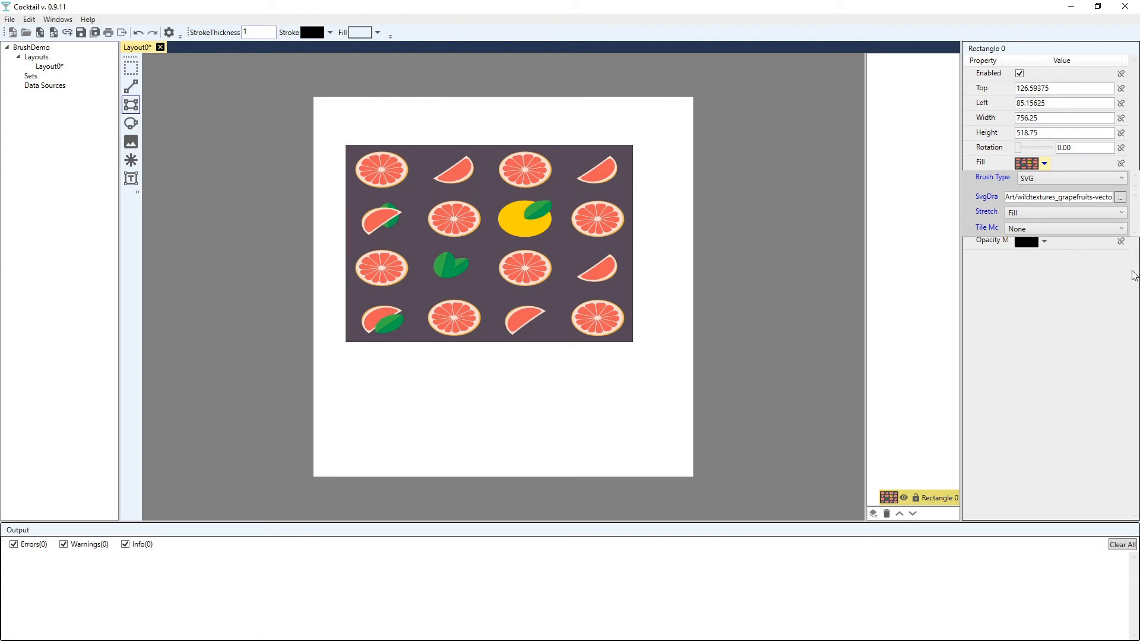
left_click(1058, 212)
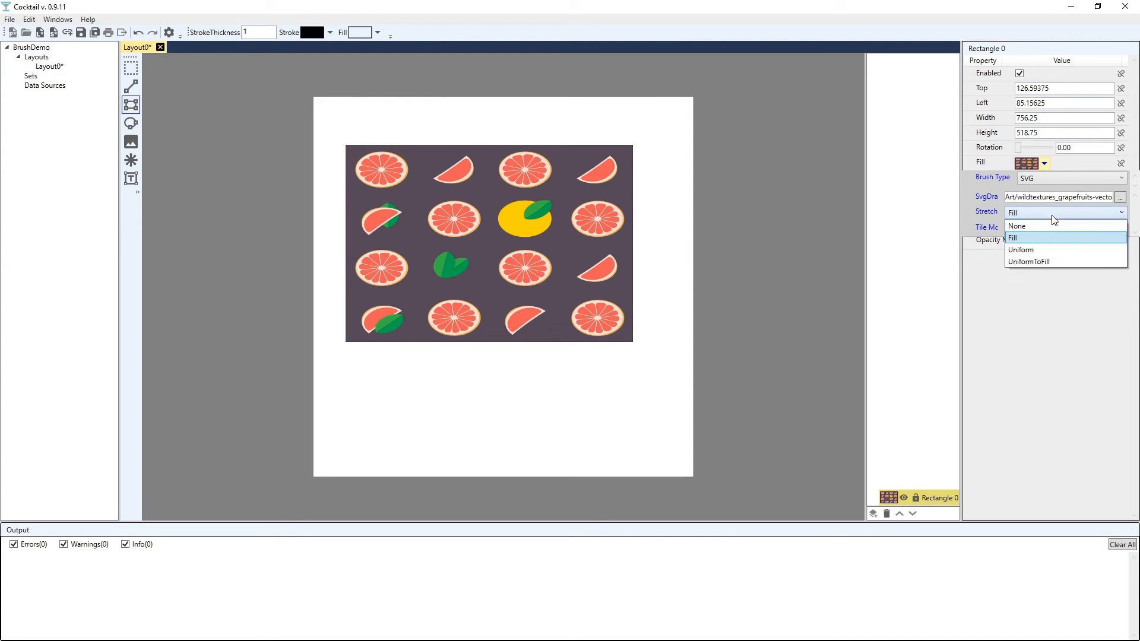
left_click(1035, 248)
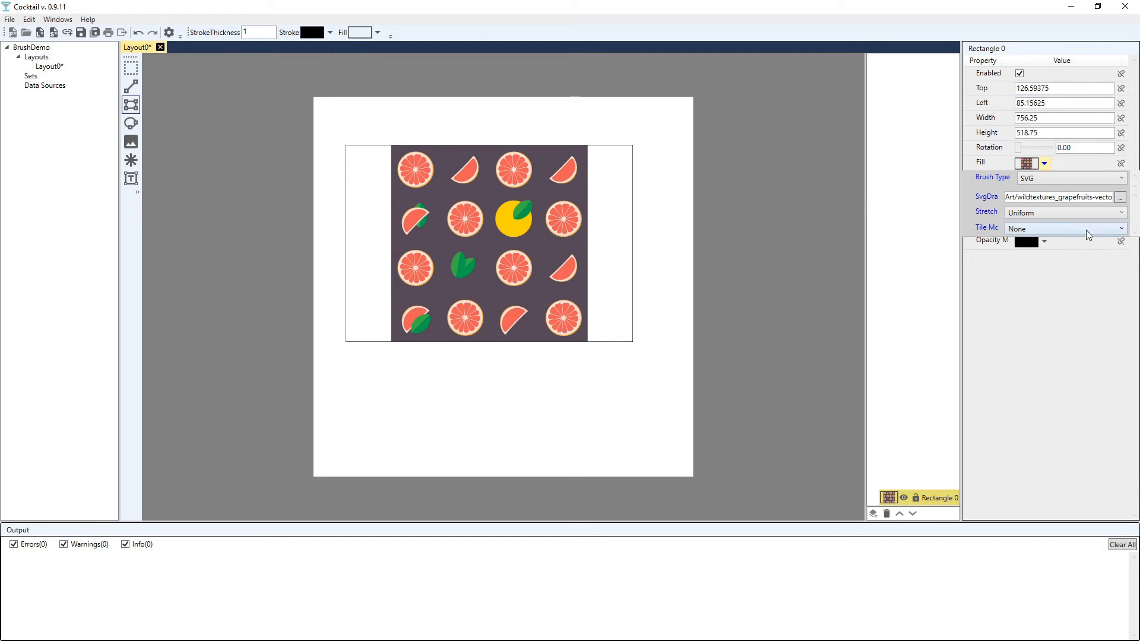
left_click(1055, 213)
left_click(1054, 261)
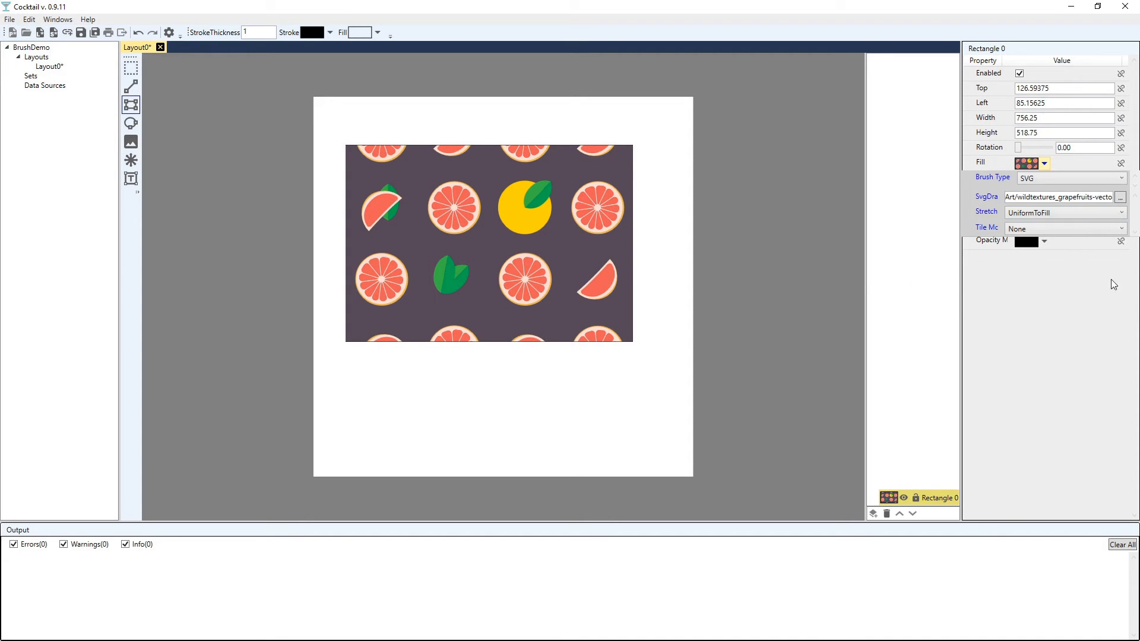
left_click(916, 247)
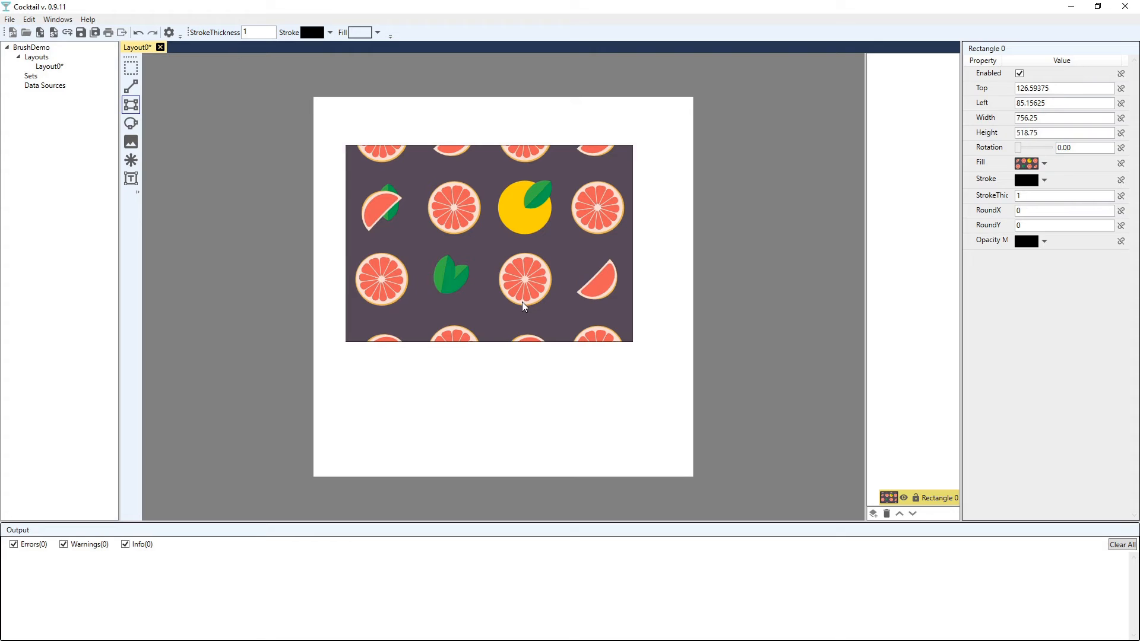
Make the rectangle's opacity mask a SolidColor brush with the semi-transparent colour #AA000000.
left_click(1045, 242)
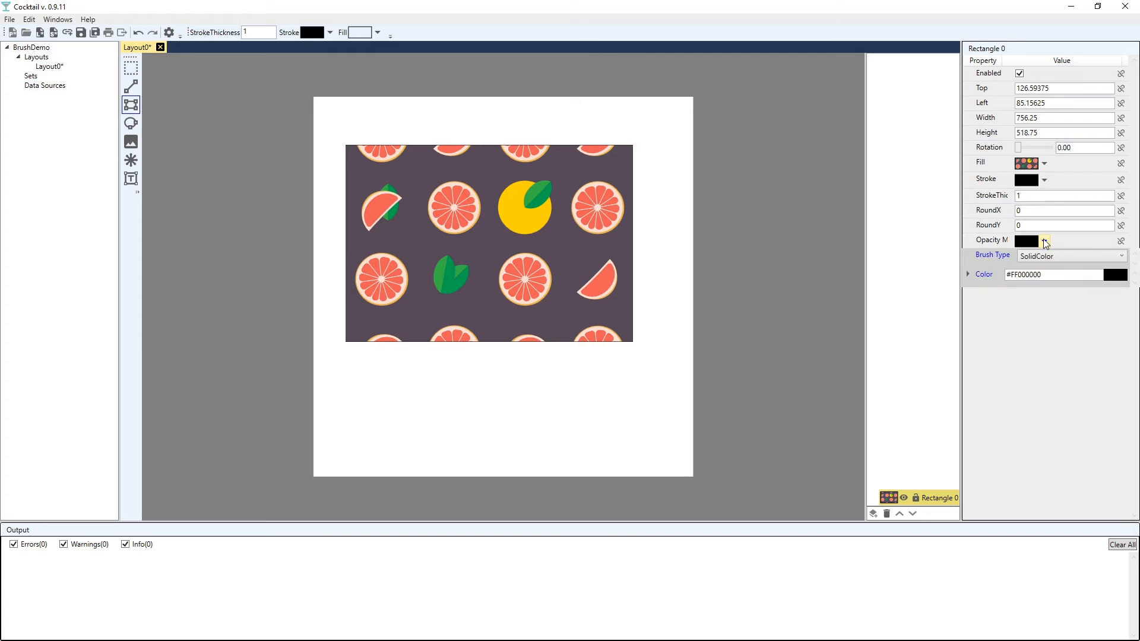
left_click(1067, 256)
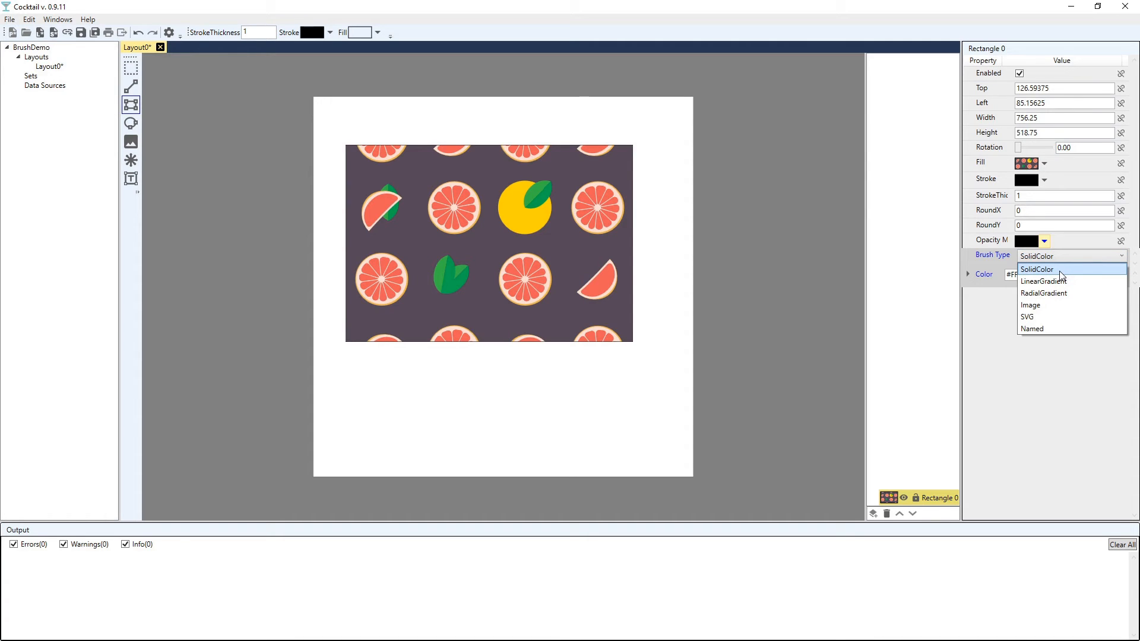
left_click(1061, 272)
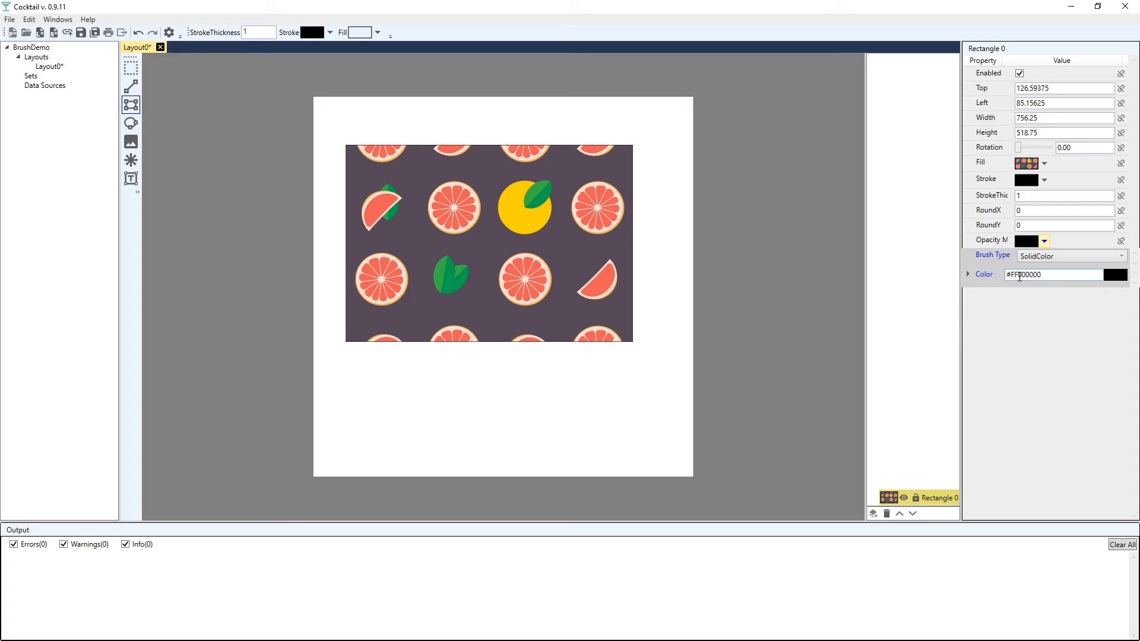
left_click_drag(1009, 275, 1018, 275)
type("AA")
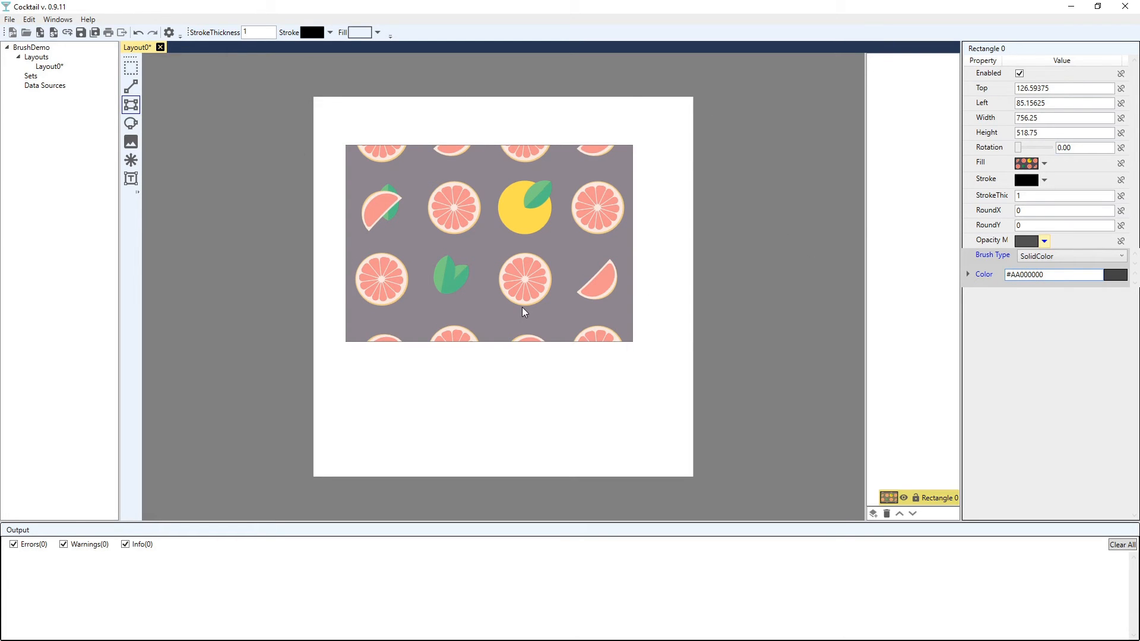
Adjust the opacity mask colour's alpha with the colour picker, ending at 244 (#F4000000).
left_click(968, 275)
mouse_move(1043, 403)
left_mouse_down()
mouse_move(990, 398)
mouse_move(1066, 401)
left_mouse_up()
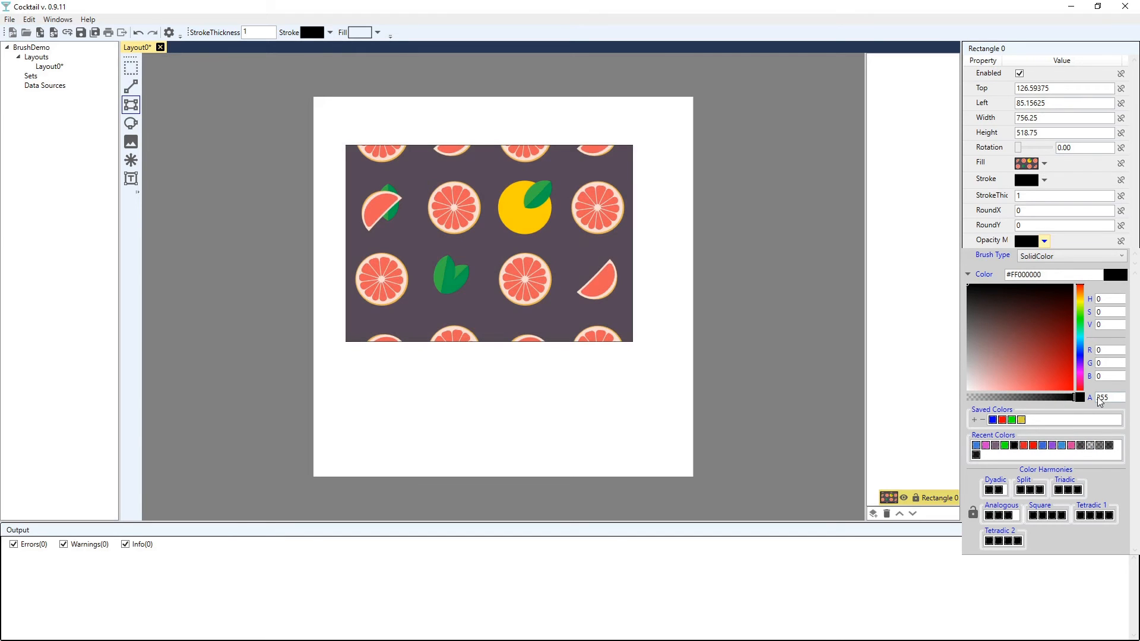
mouse_move(1077, 397)
left_mouse_down()
mouse_move(957, 394)
mouse_move(975, 404)
mouse_move(1071, 396)
left_mouse_up()
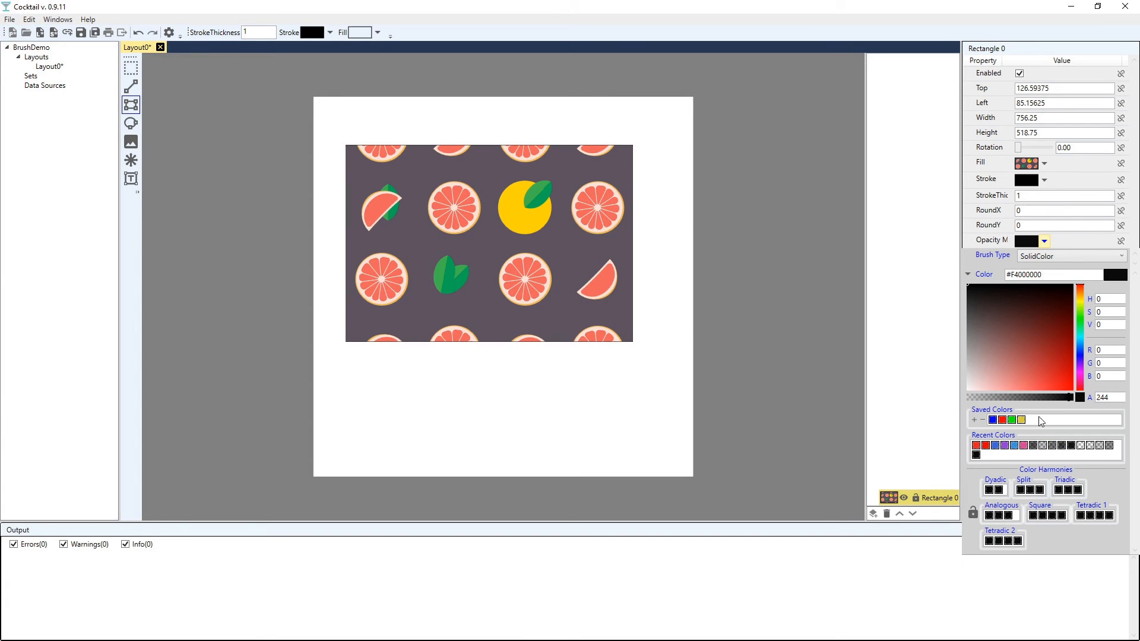
left_click(1060, 276)
Change the opacity mask to a LinearGradient brush and add two gradient stops to it.
left_click(1070, 258)
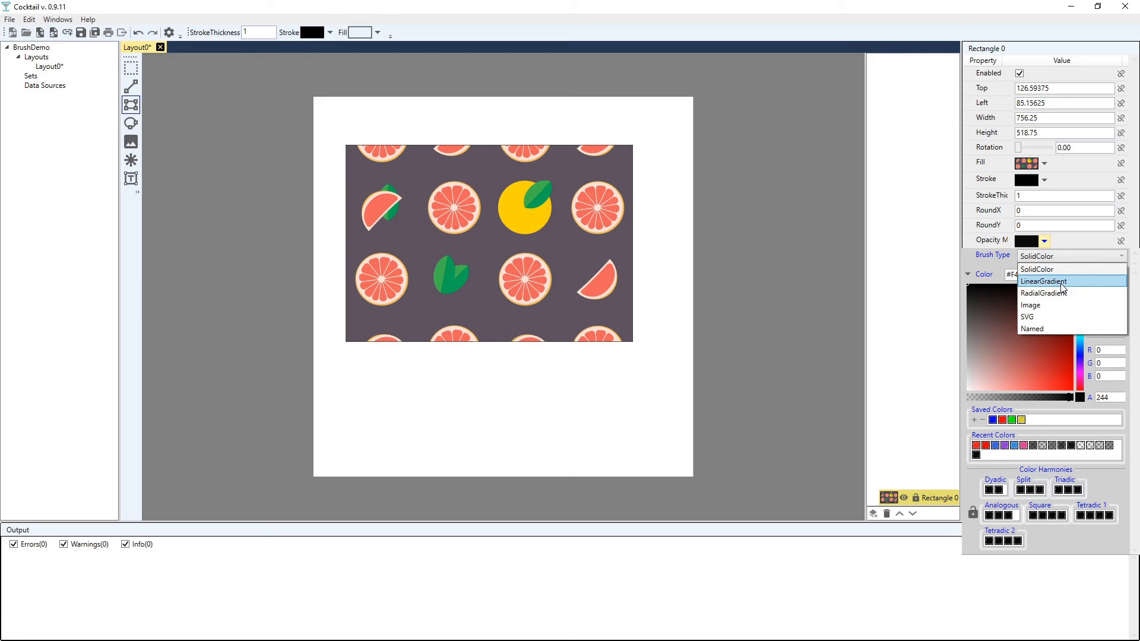
left_click(1063, 283)
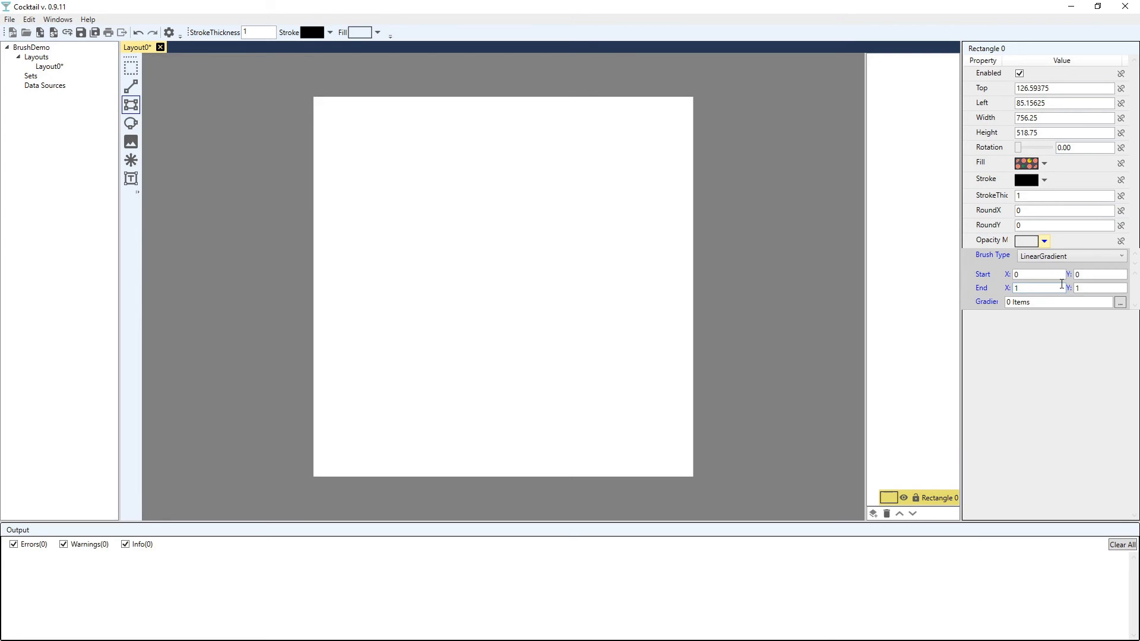
left_click(1121, 304)
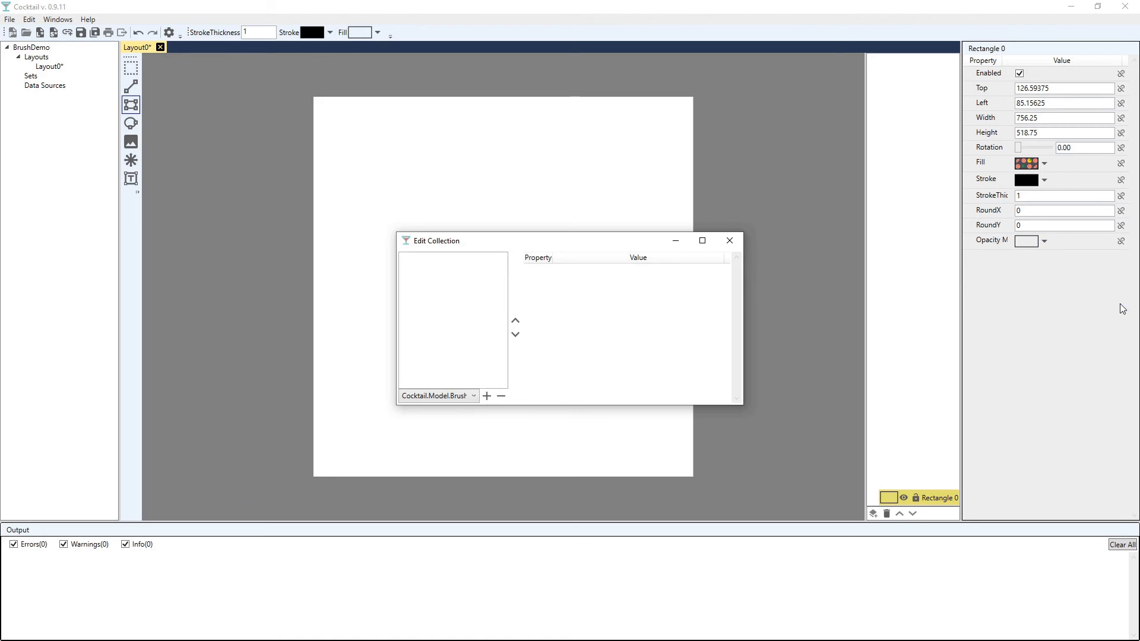
left_click_drag(609, 236, 859, 181)
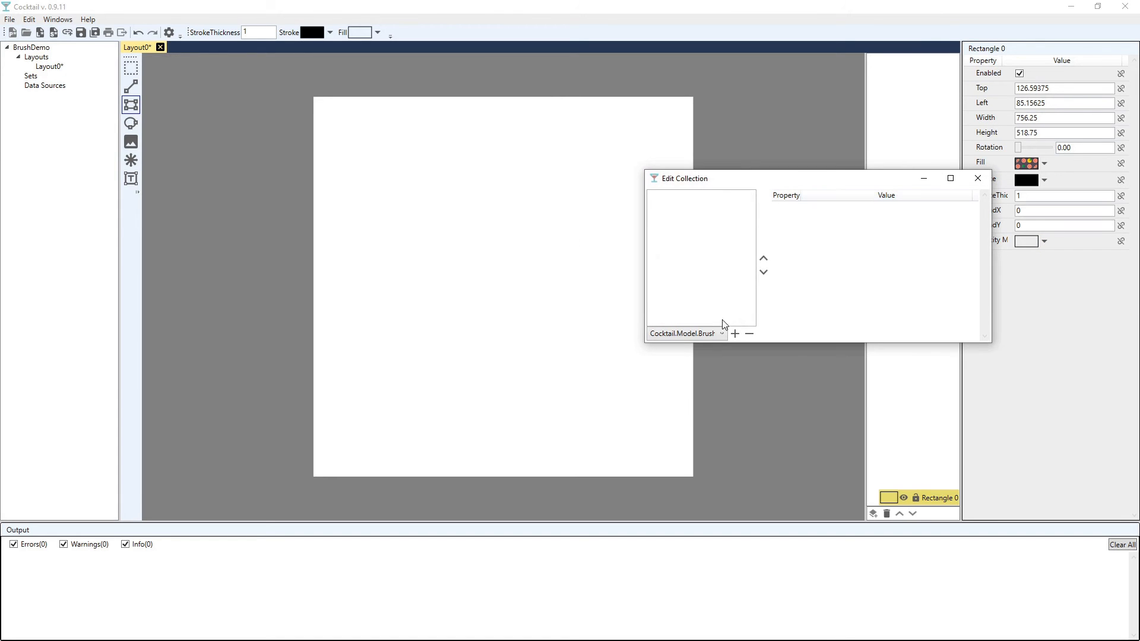
left_click(736, 336)
left_click(737, 336)
Set the mask's first gradient stop colour to #99000000 and the second gradient stop's position to 1.
left_click(683, 199)
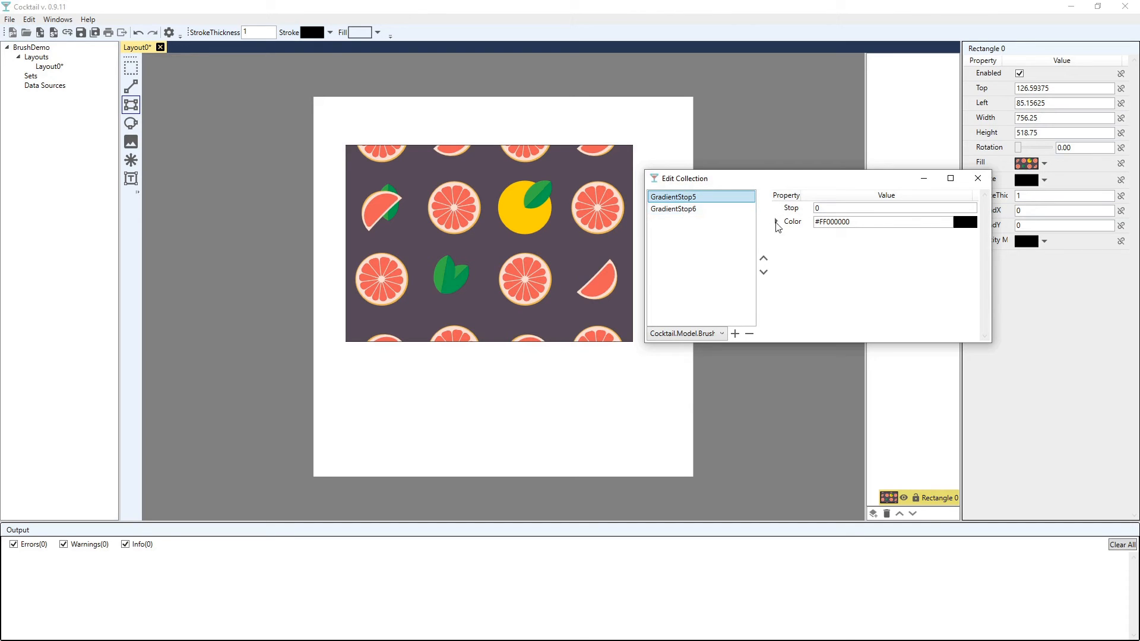
left_click_drag(820, 223, 828, 224)
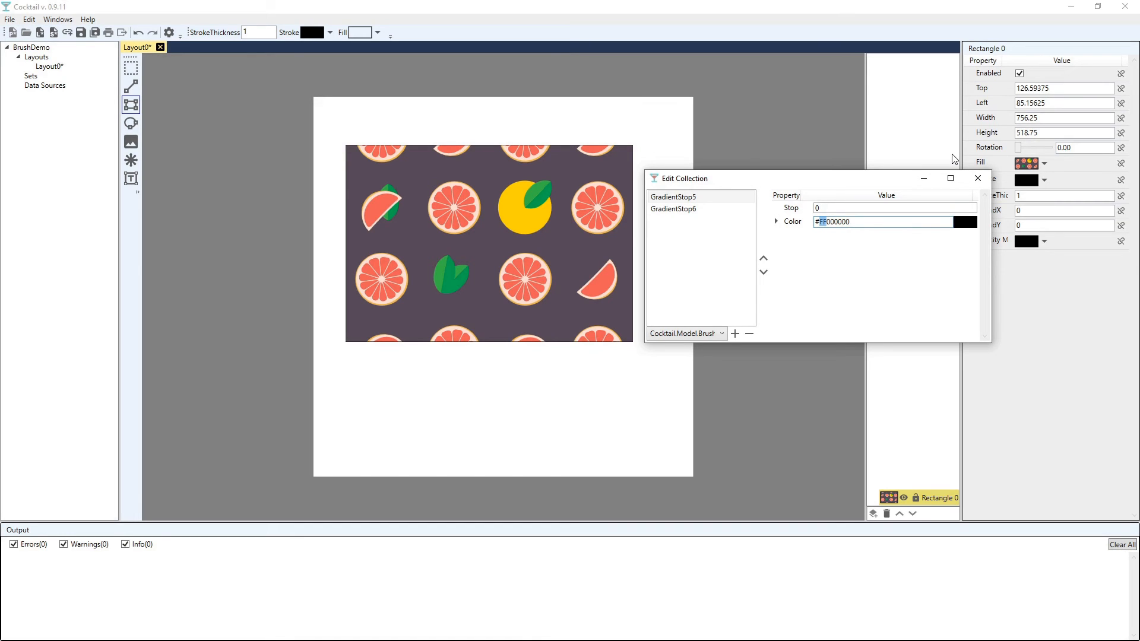
type("99")
left_click(661, 209)
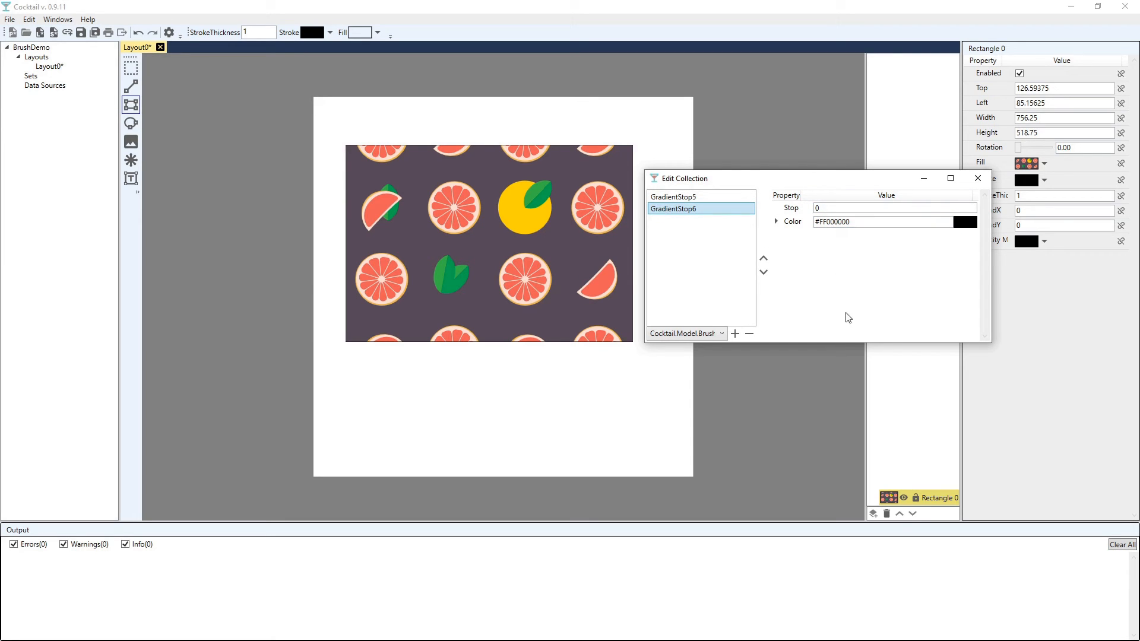
left_click(729, 202)
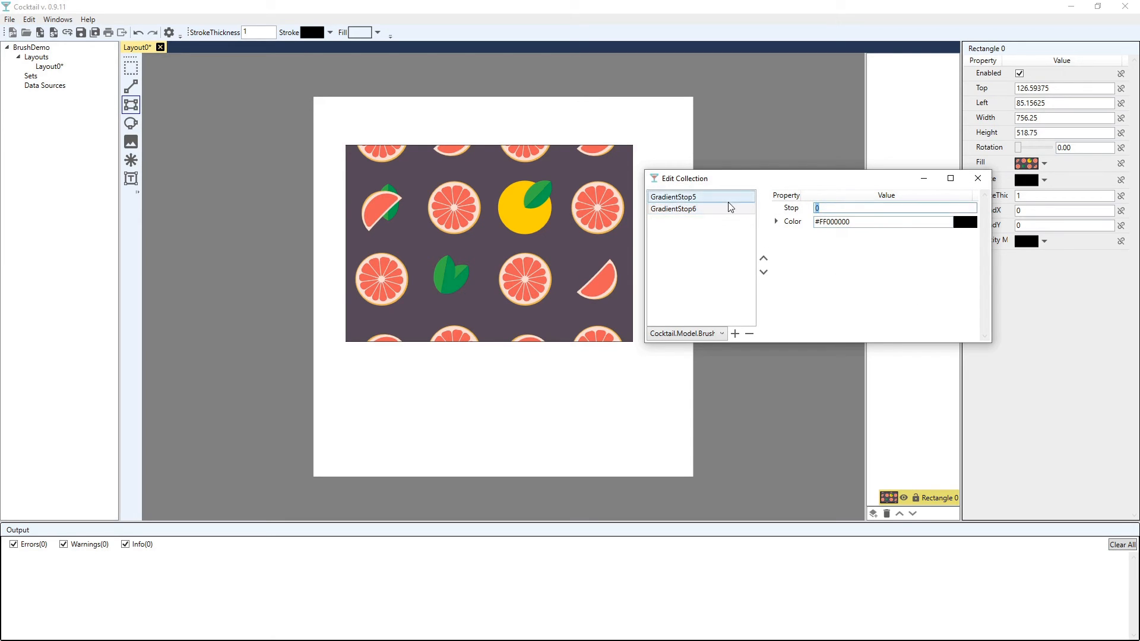
type("1")
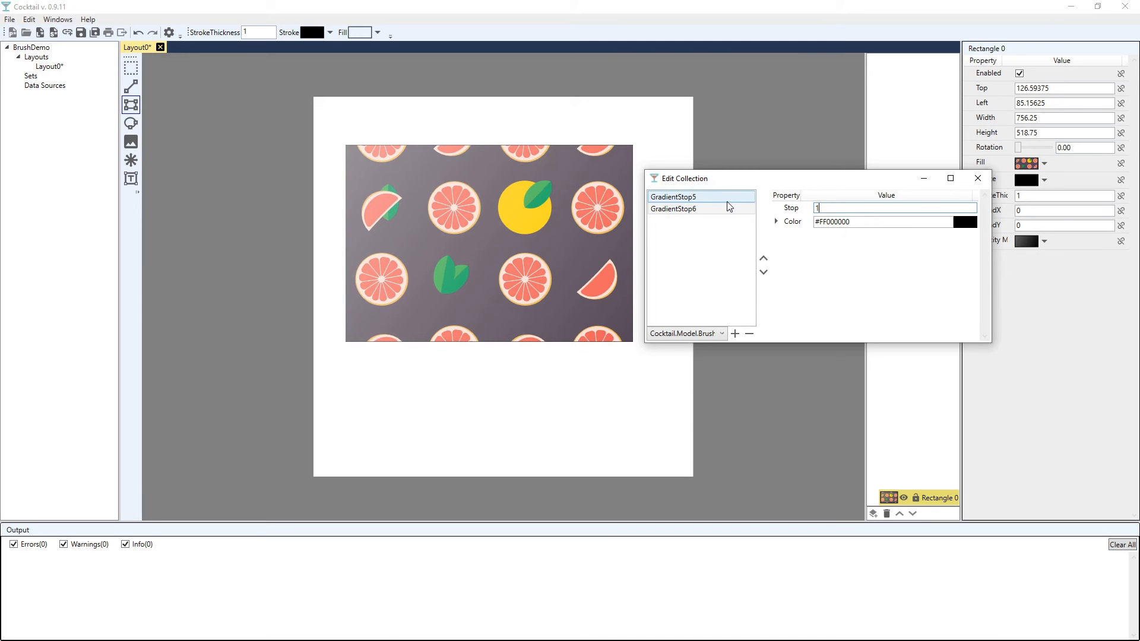
Make the mask's first gradient stop fully transparent with colour #00000000, and close the gradient stop editor.
left_click_drag(866, 183, 877, 273)
left_click(686, 287)
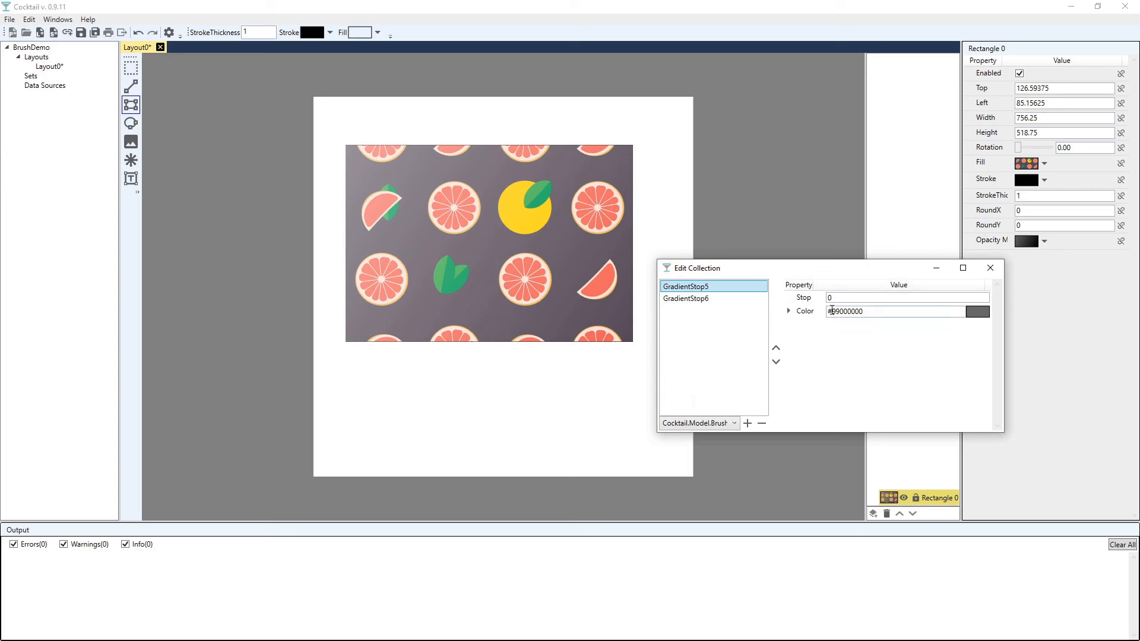
left_click_drag(831, 311, 838, 312)
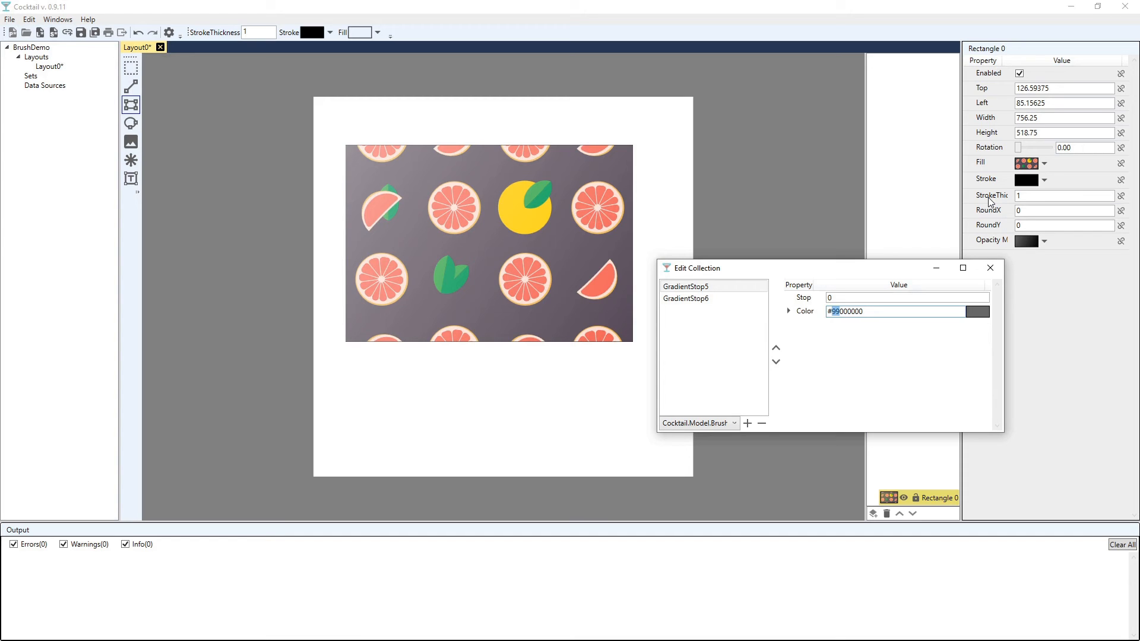
type("00")
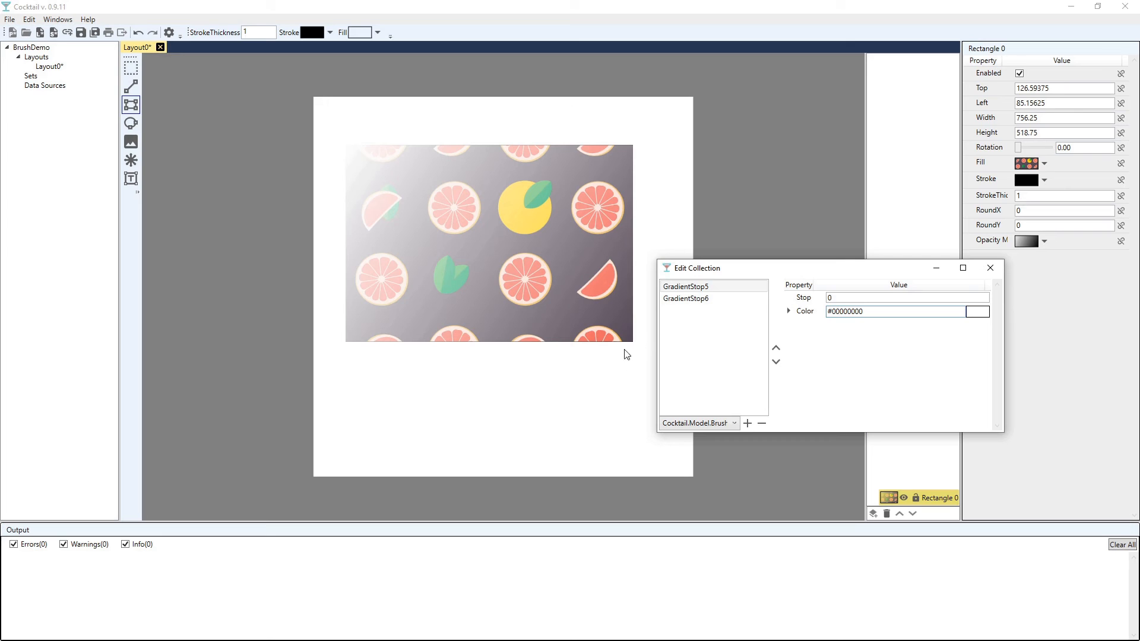
left_click(991, 268)
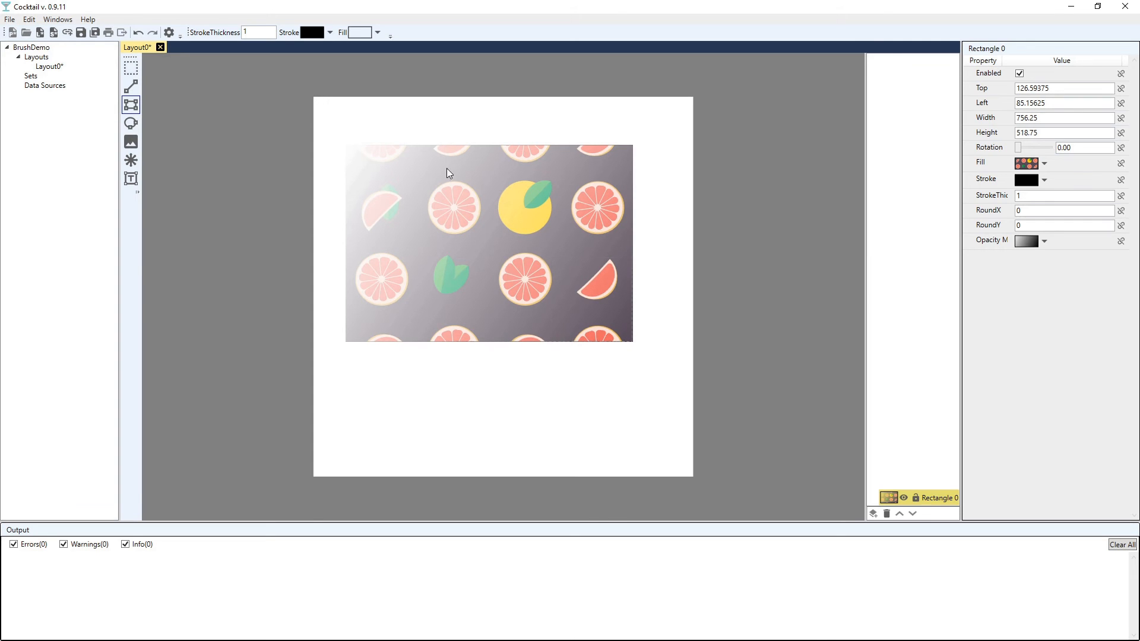
Draw a second rectangle about 759 by 523 over the first one and move it below the first in the layer order.
left_click(347, 149)
left_click_drag(347, 148, 344, 144)
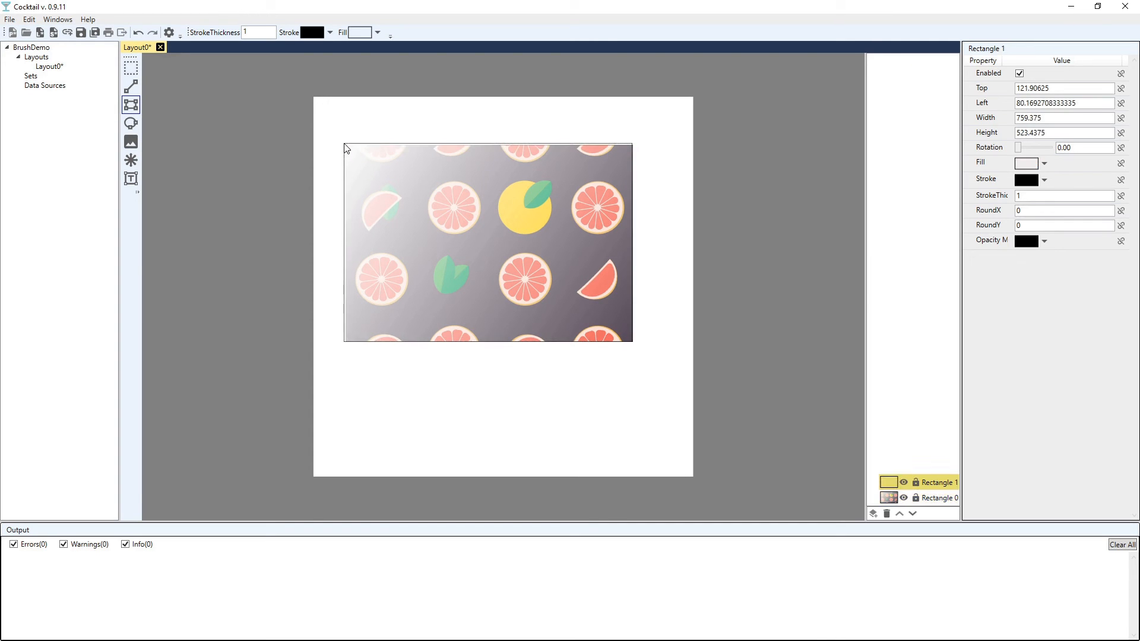
left_click(913, 514)
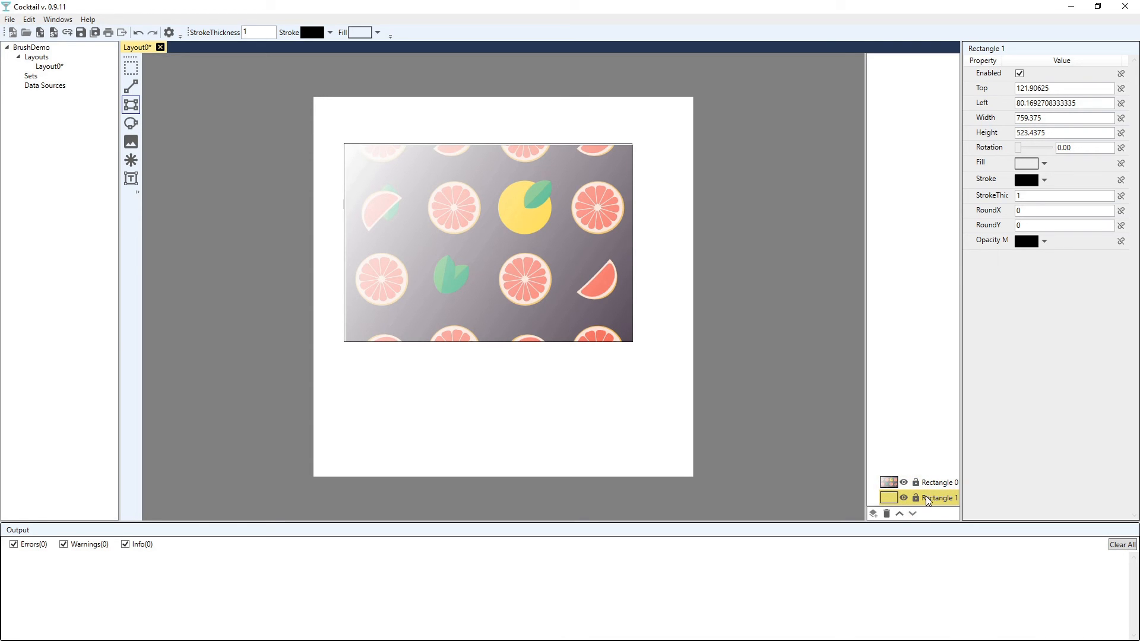
Fill the second rectangle with an Image brush using wildtextures-old_book_cloth_cover.jpg from the Art folder.
left_click(1044, 164)
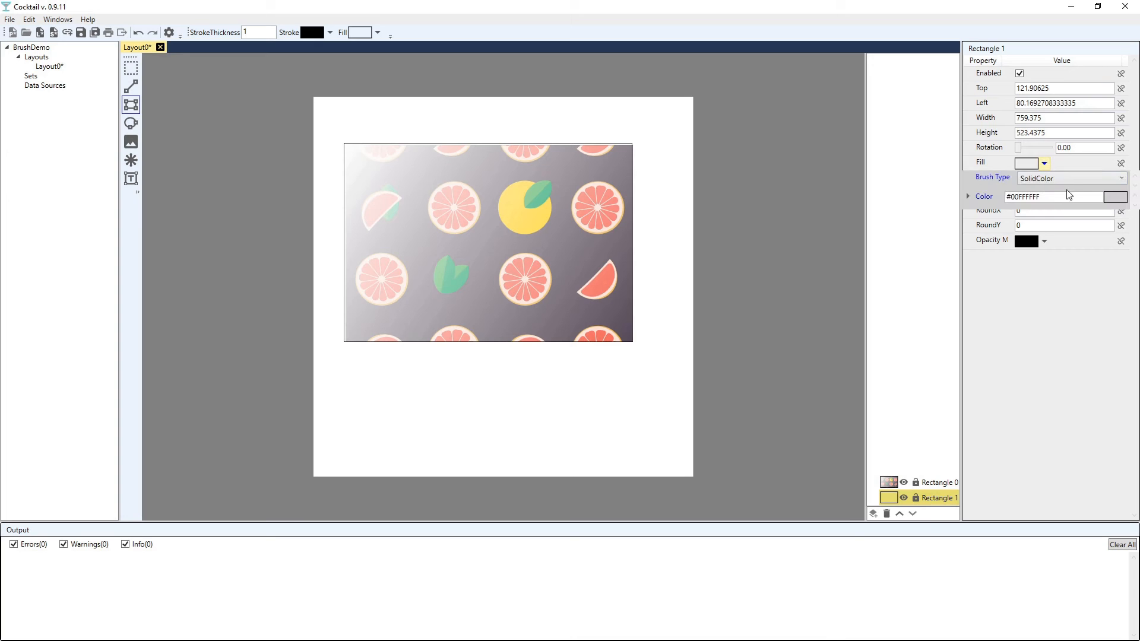
left_click(1085, 179)
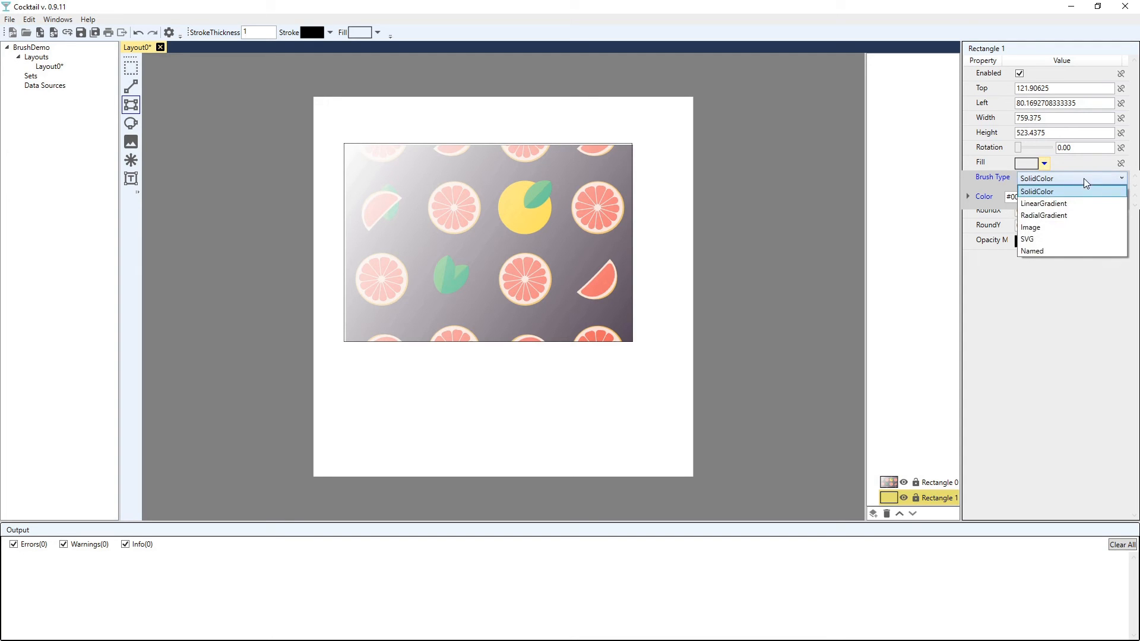
left_click(1052, 230)
left_click(1052, 231)
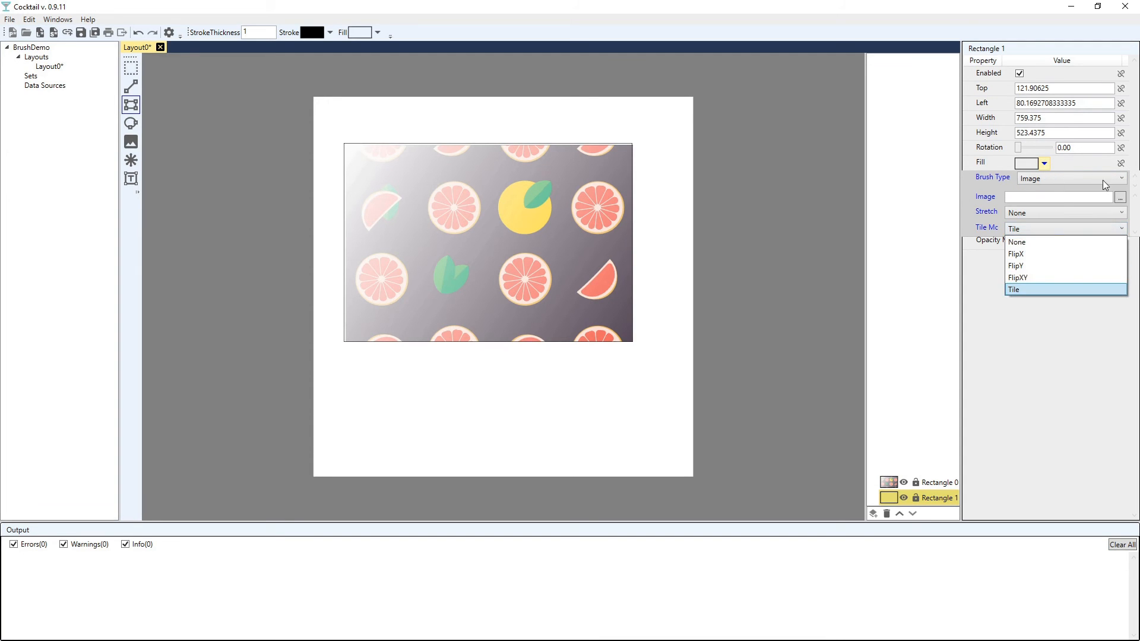
left_click(1062, 189)
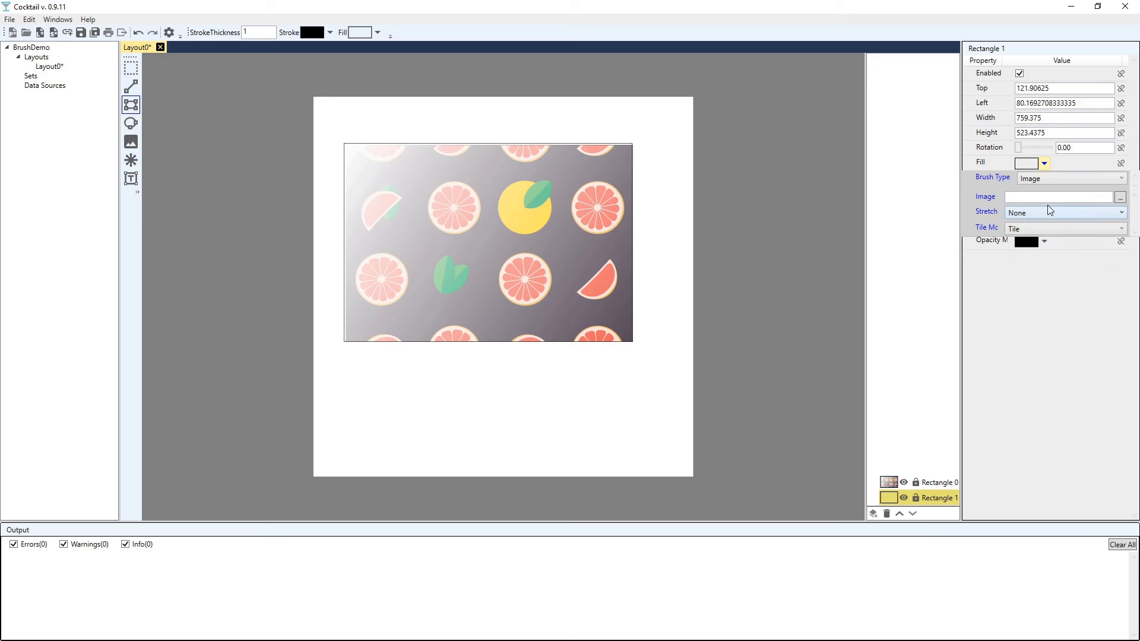
left_click(1120, 198)
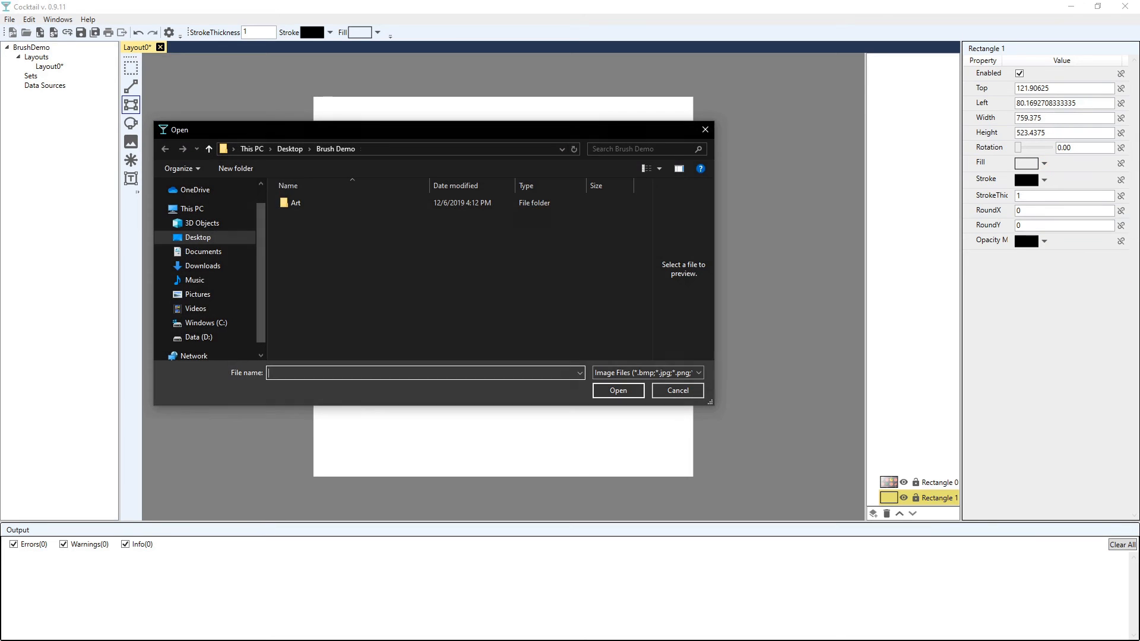
double_click(298, 202)
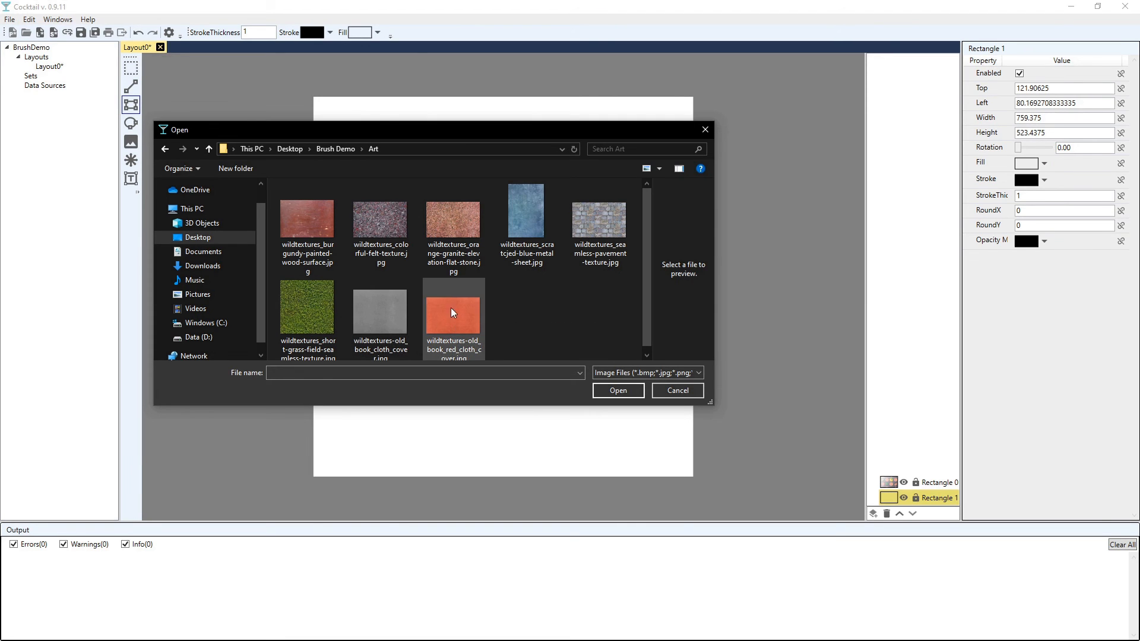
double_click(394, 309)
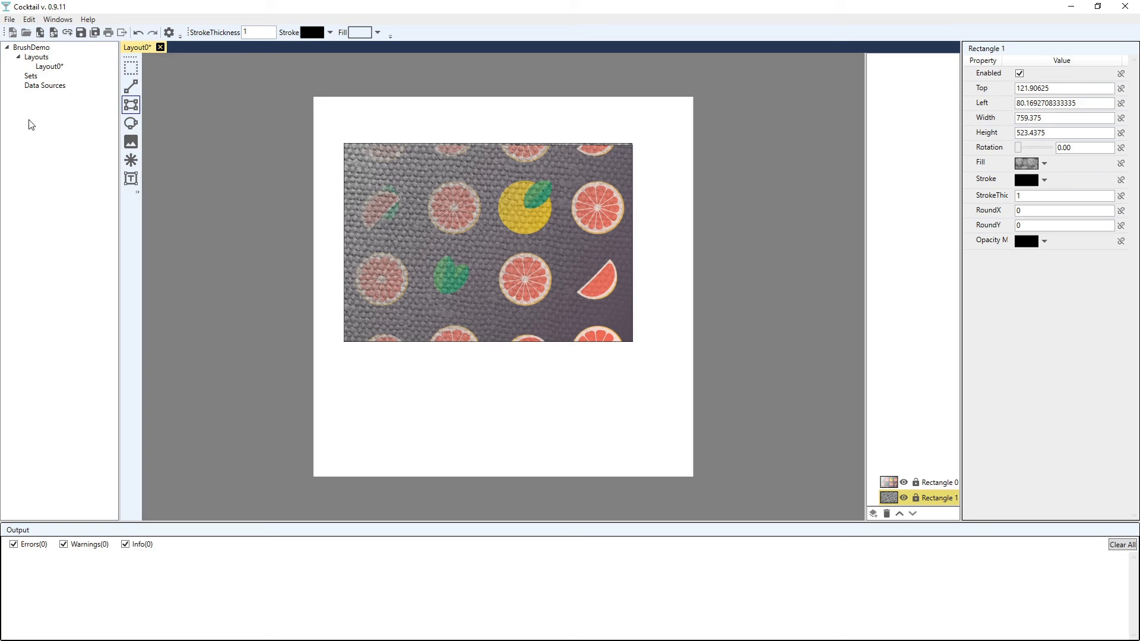
Add a text object about 833 by 280 below the rectangles, with font size 100 and font weight UltraBlack.
left_click(131, 179)
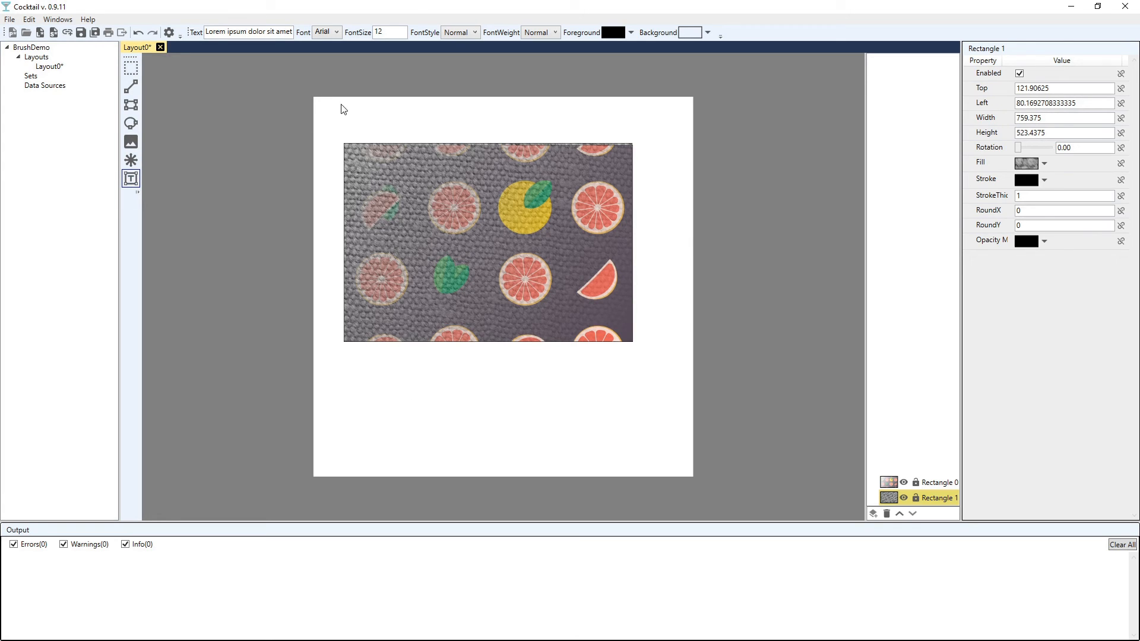
left_click_drag(343, 345, 660, 451)
left_click_drag(1025, 192, 847, 184)
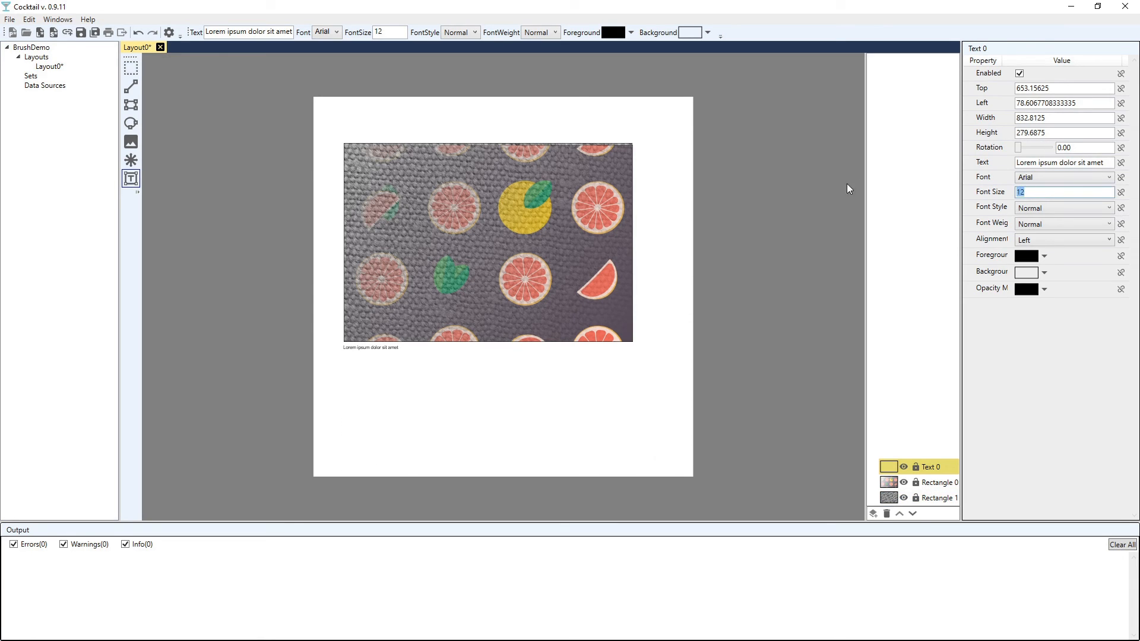
type("100")
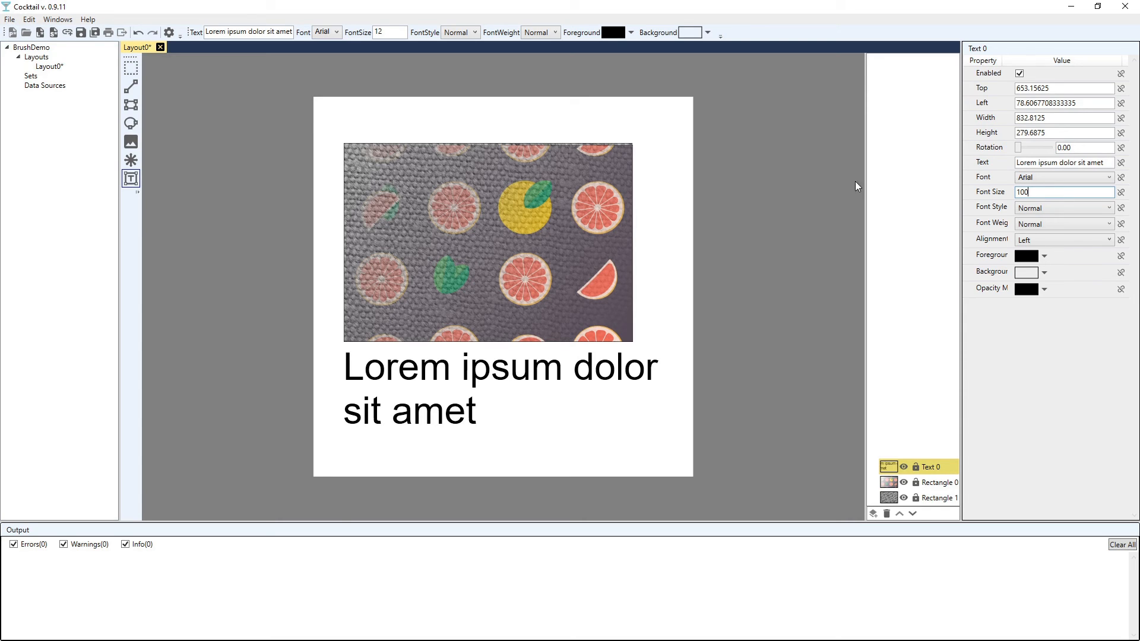
left_click(1070, 230)
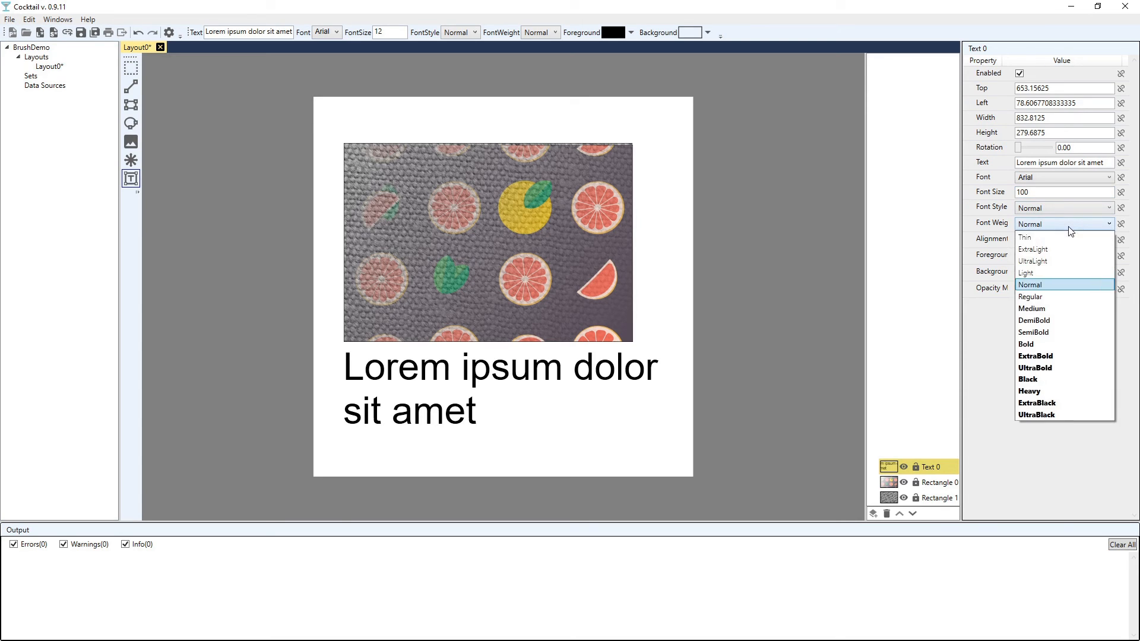
left_click(1057, 417)
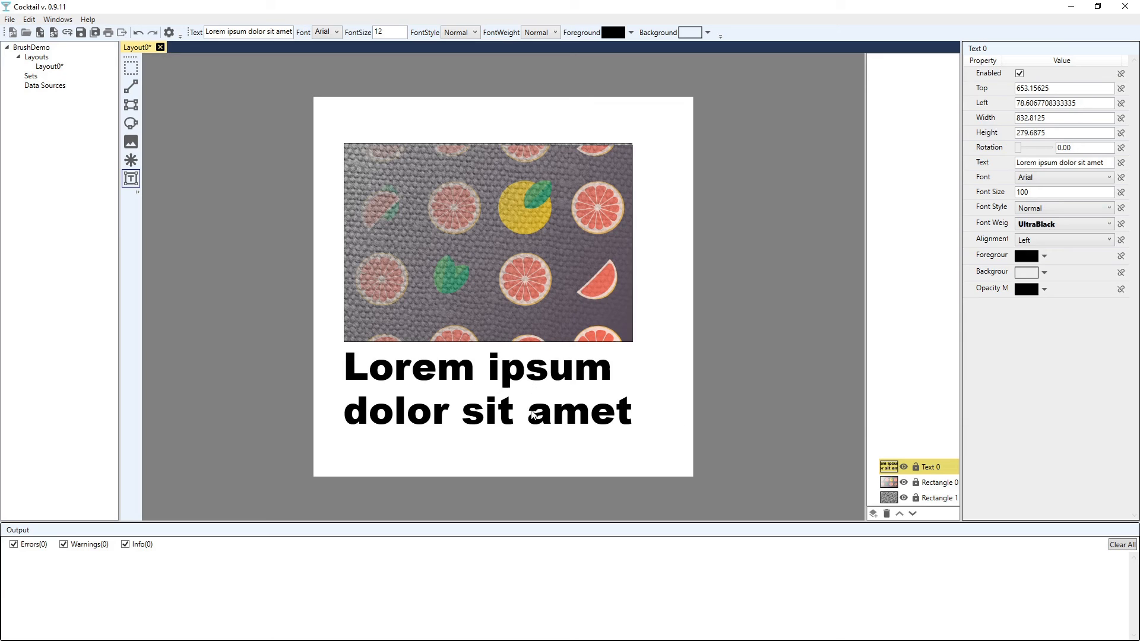
Change the text's foreground to a LinearGradient brush and add two gradient stops to it.
left_click(1045, 257)
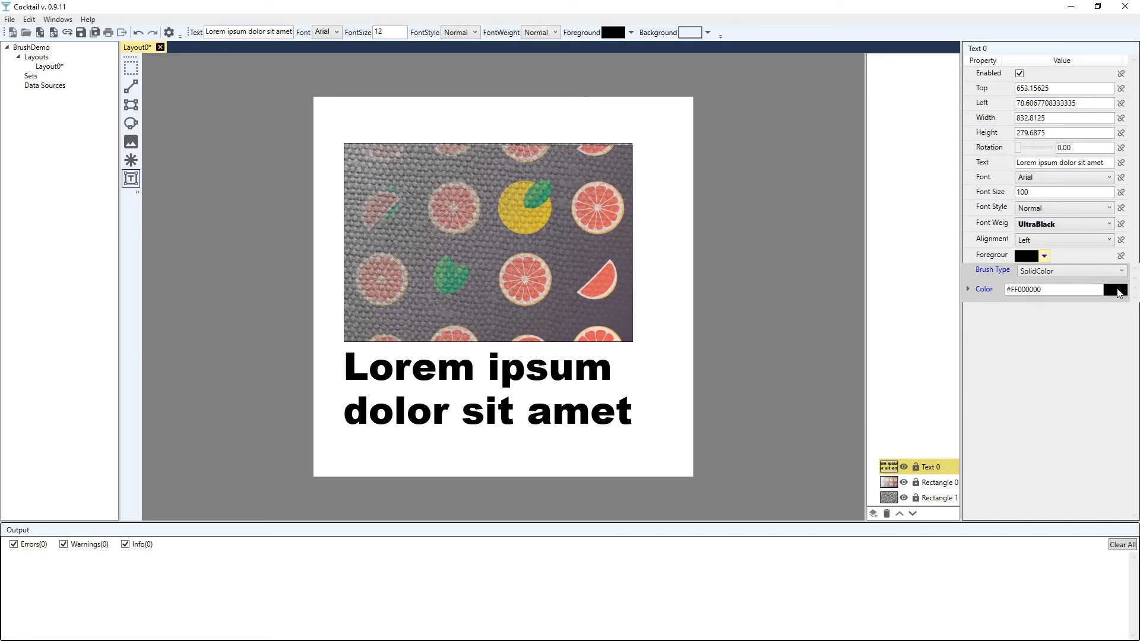
left_click(1100, 274)
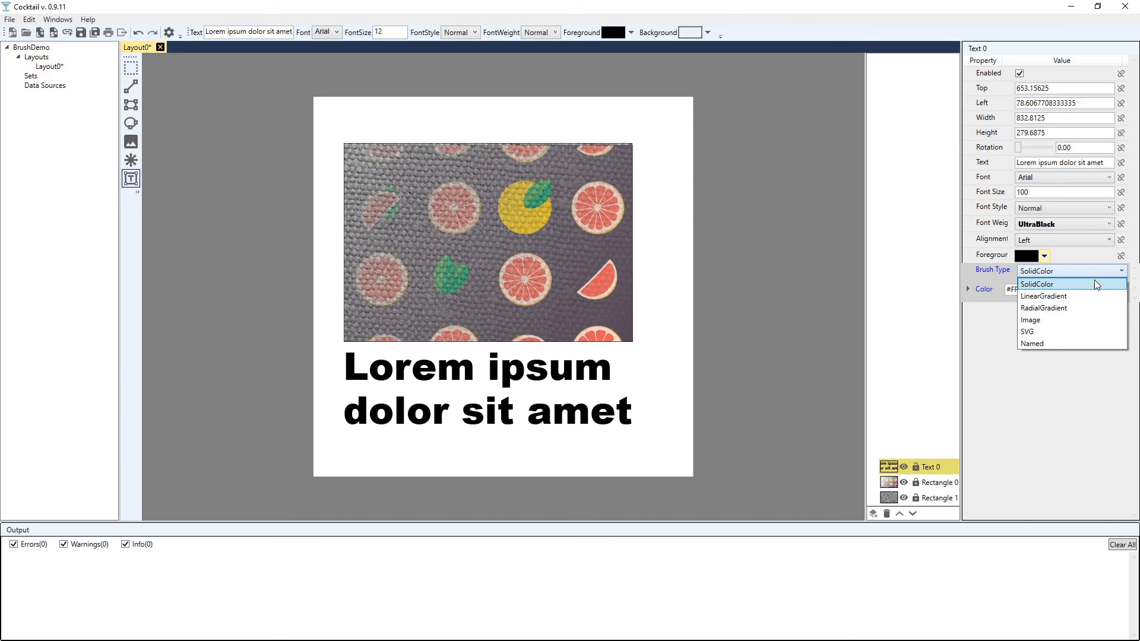
left_click(1078, 298)
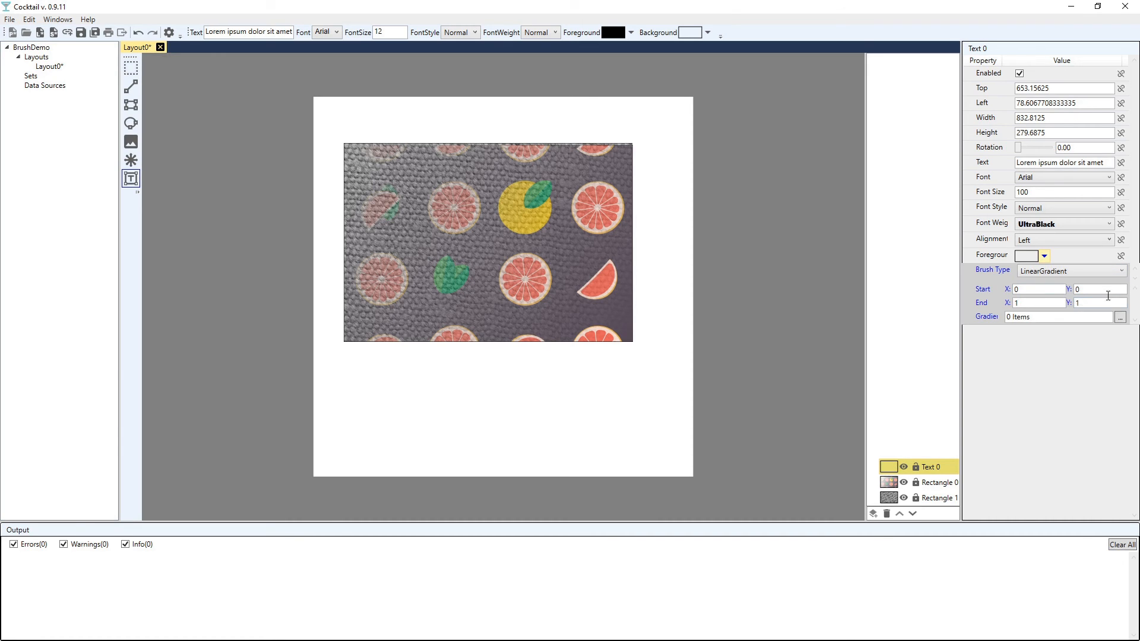
left_click(1120, 317)
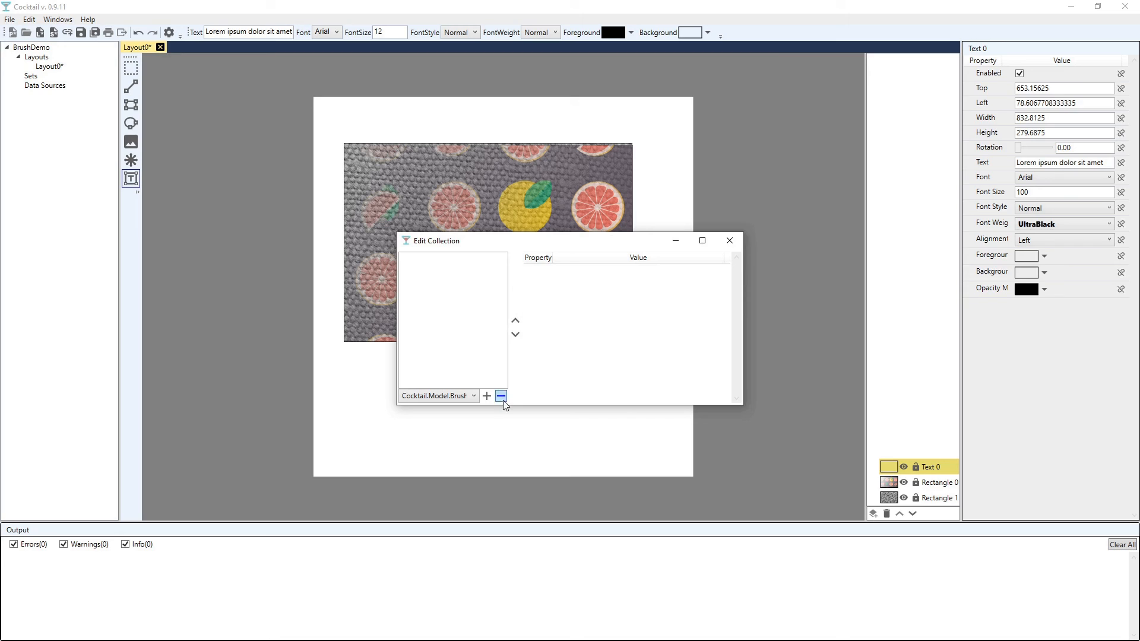
left_click(487, 395)
left_click(487, 396)
Set the text gradient's second stop to position 1 with a bright red colour, and close the gradient stop editor.
left_click(434, 263)
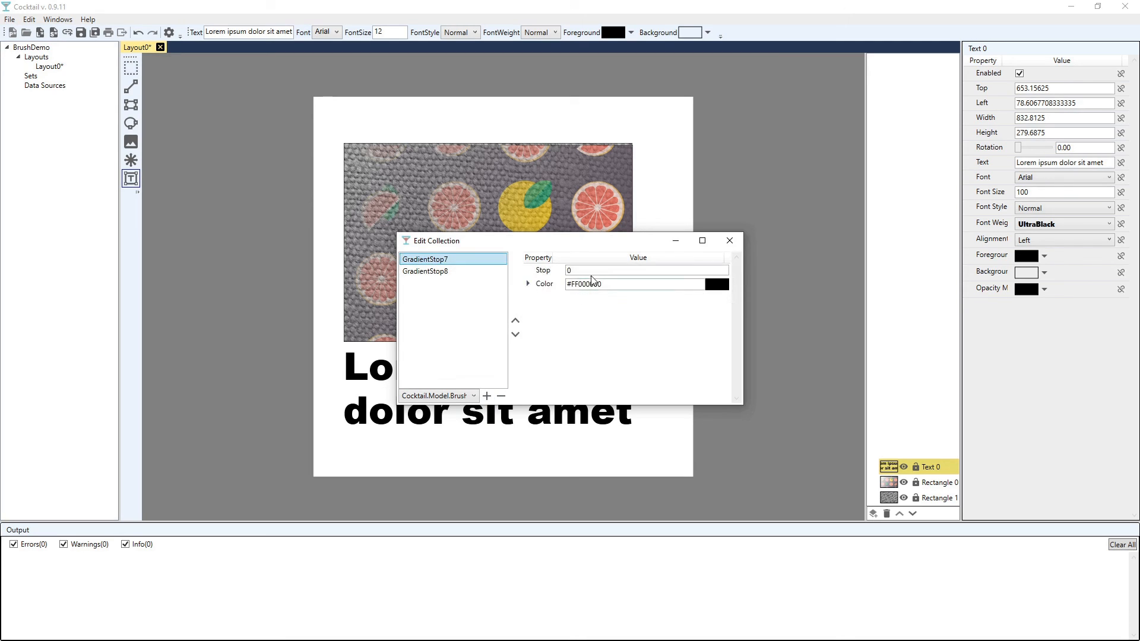
left_click(425, 272)
left_click_drag(584, 270, 497, 265)
type("1")
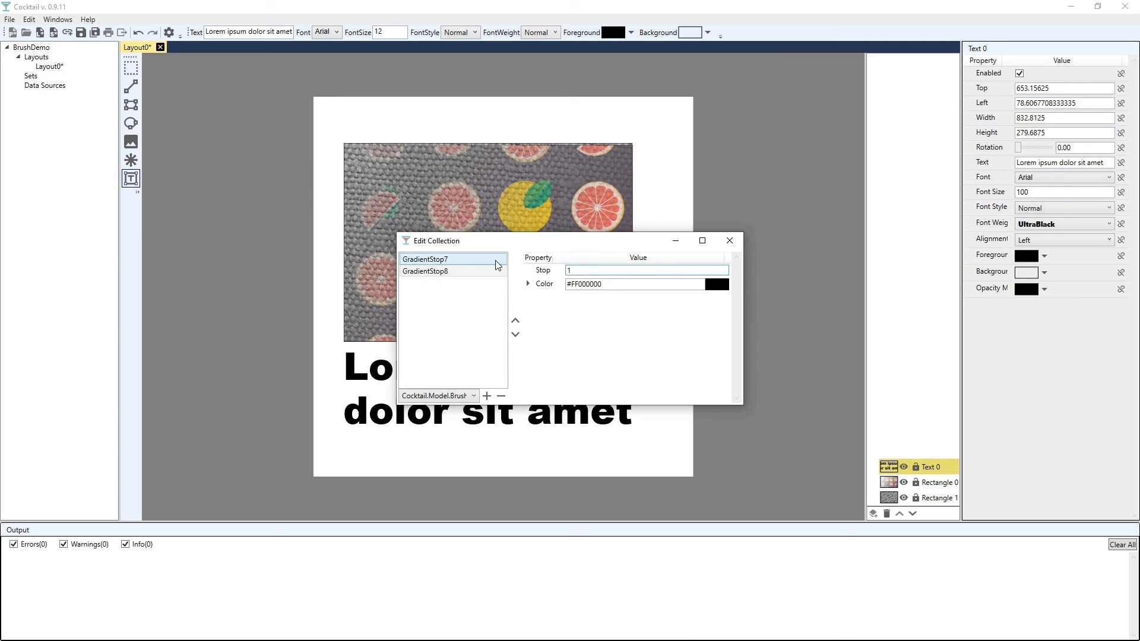
left_click(528, 284)
left_click(615, 374)
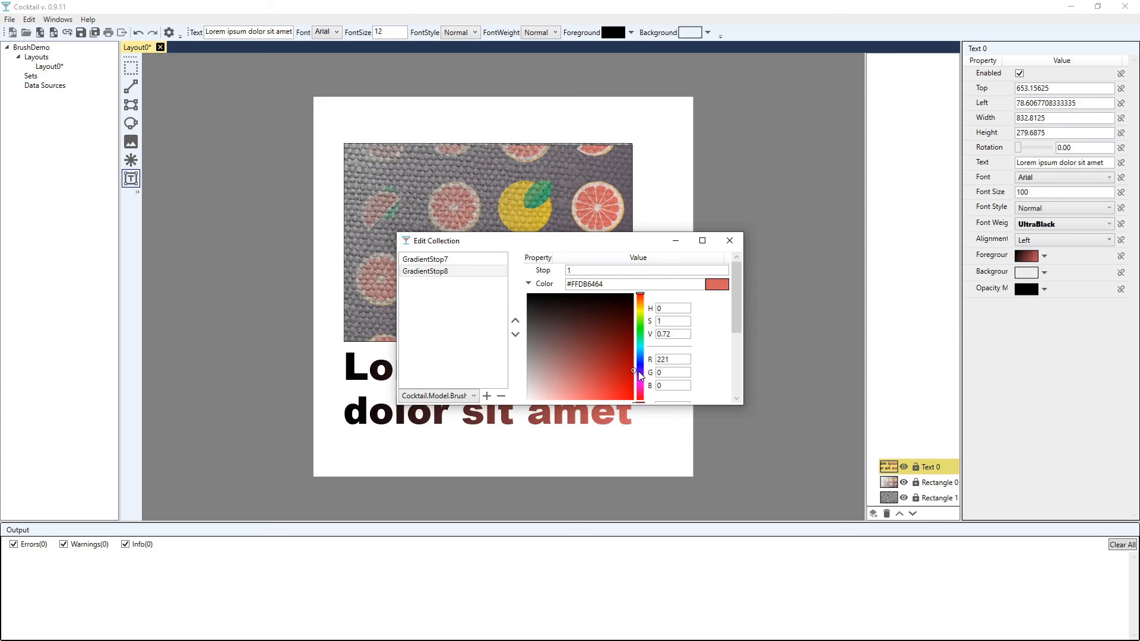
left_click(730, 240)
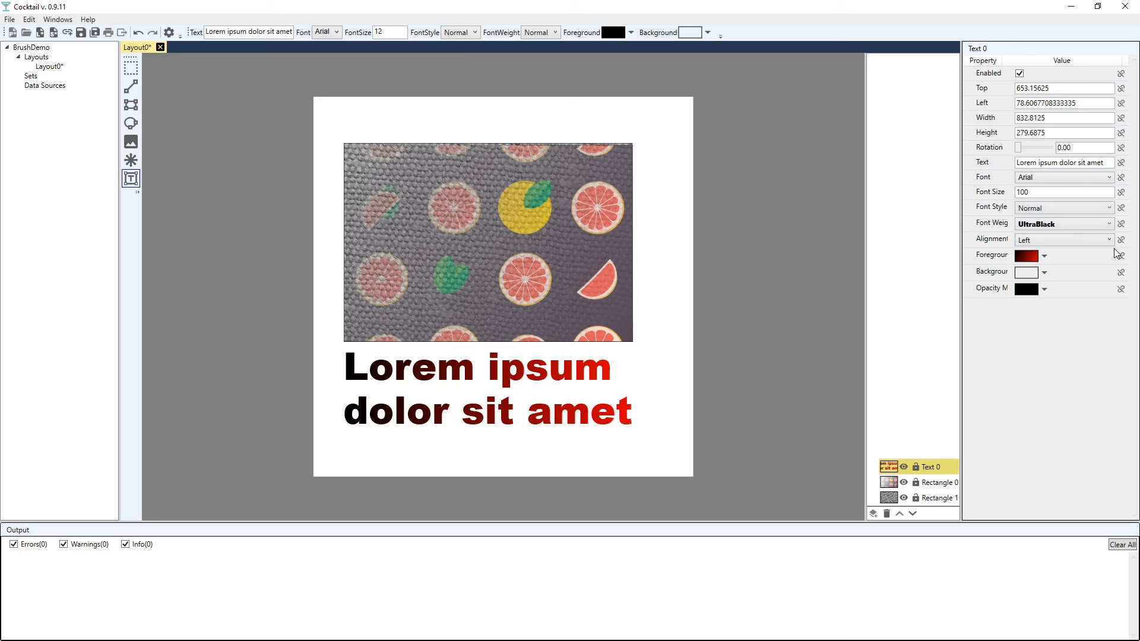
Change the text's foreground to an SVG brush using the grapefruit vector pattern SVG from the Art folder.
left_click(1044, 256)
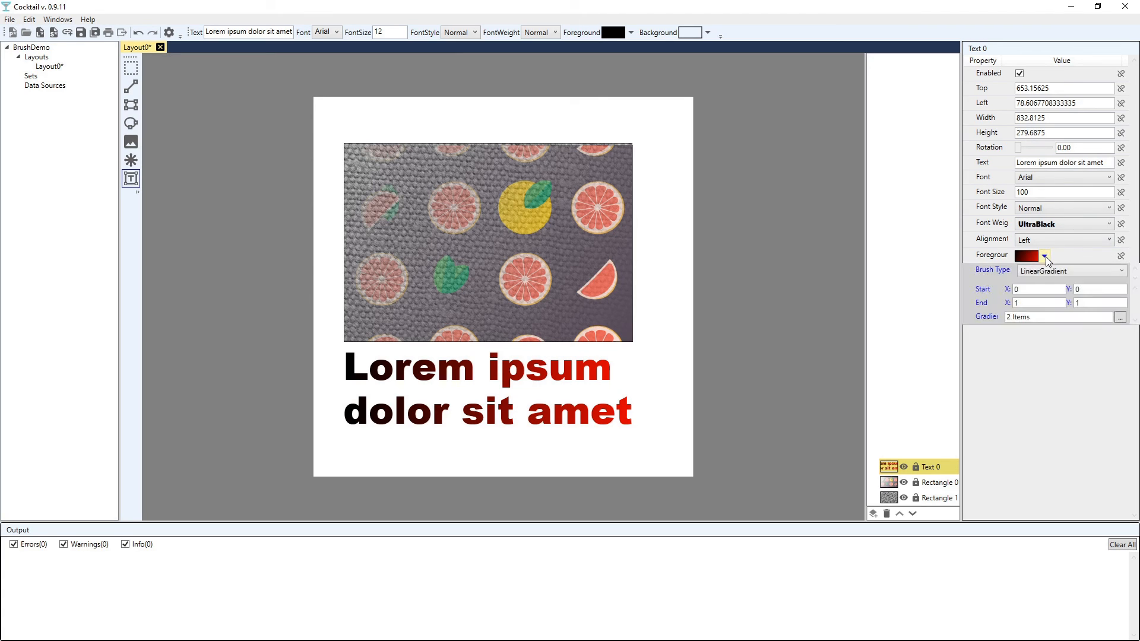
left_click(1070, 274)
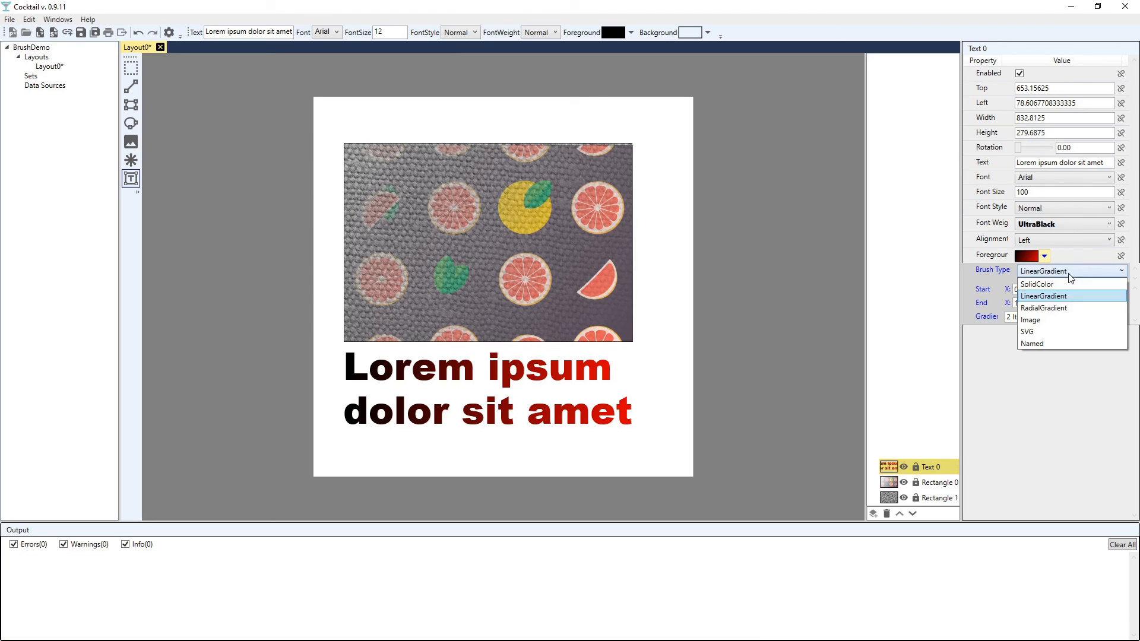
left_click(1057, 332)
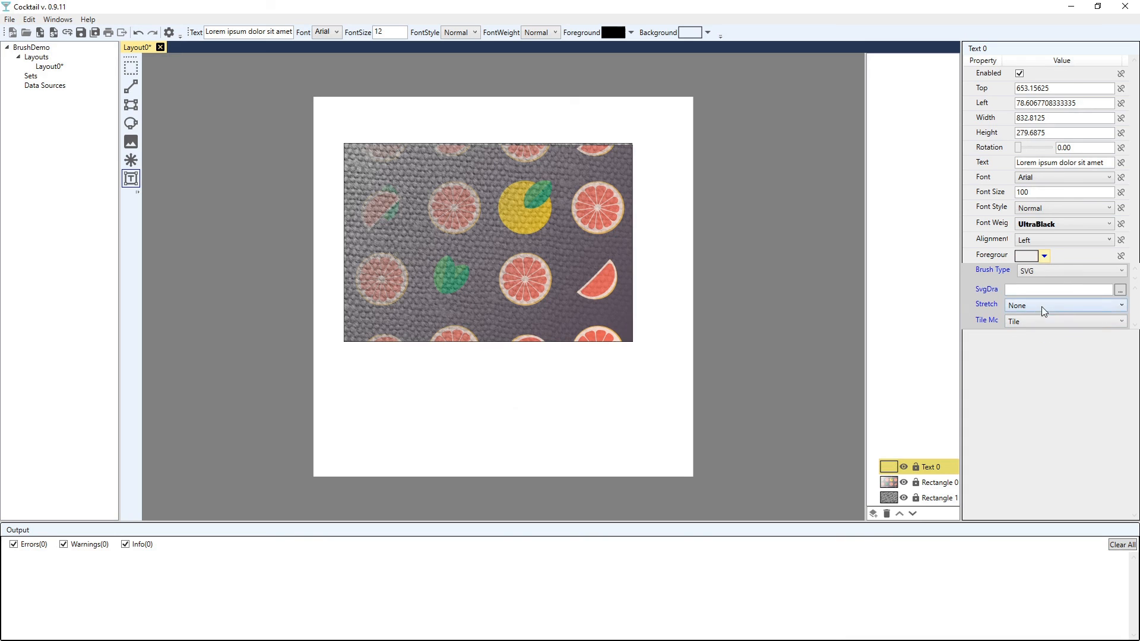
left_click(1120, 291)
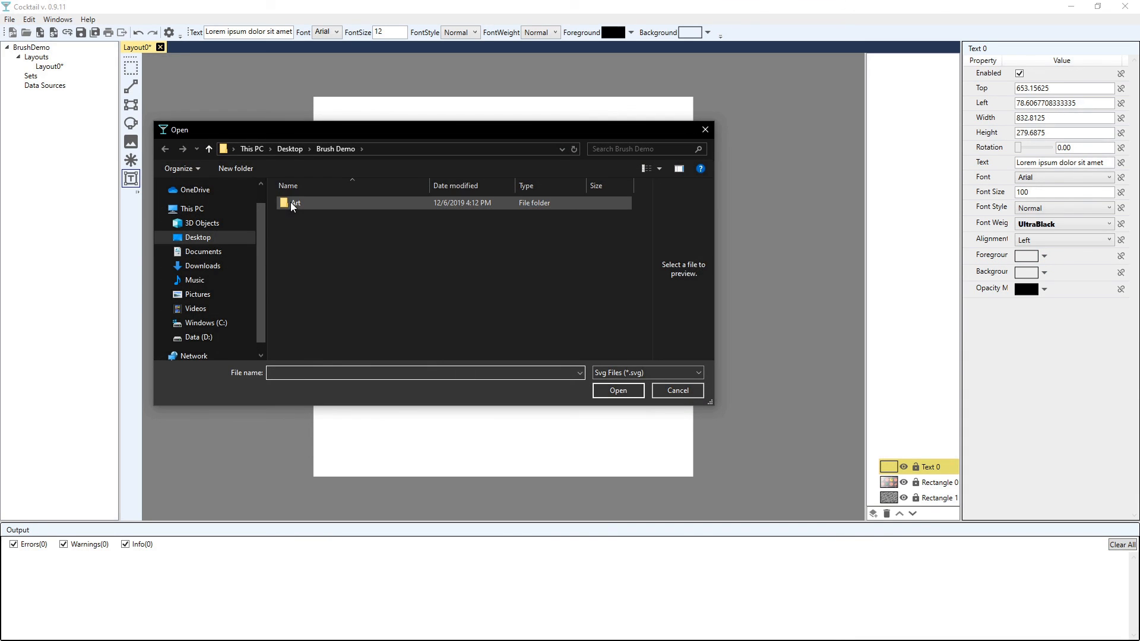
double_click(357, 223)
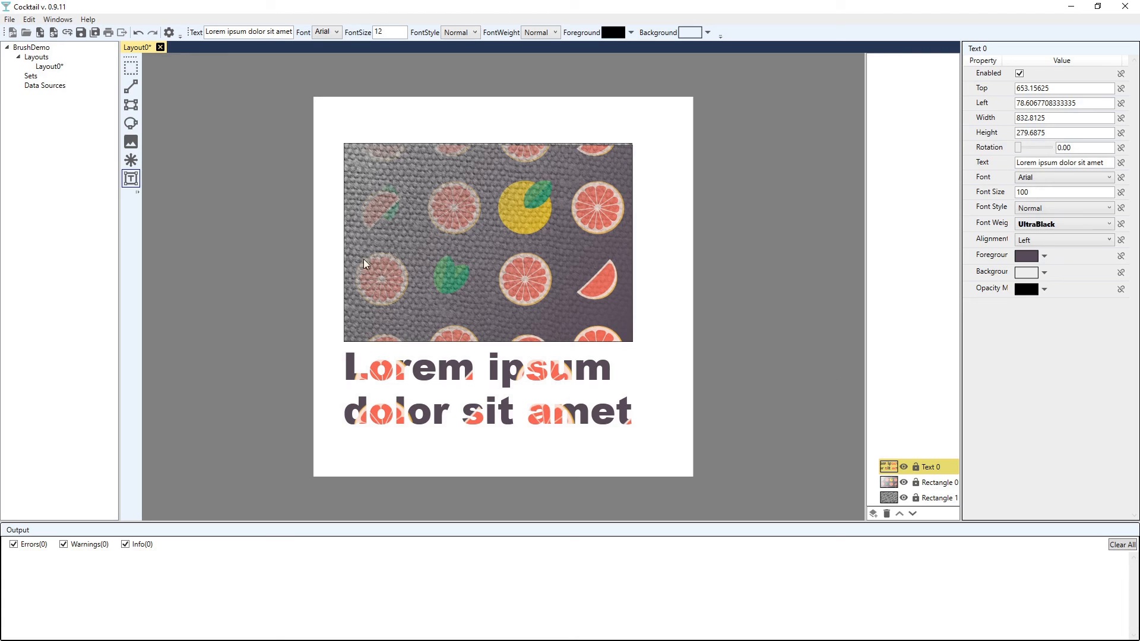
Select the grapefruit-patterned rectangle and change its opacity mask to an SVG brush using shield.svg from the Art folder.
left_click(131, 69)
left_click(582, 275)
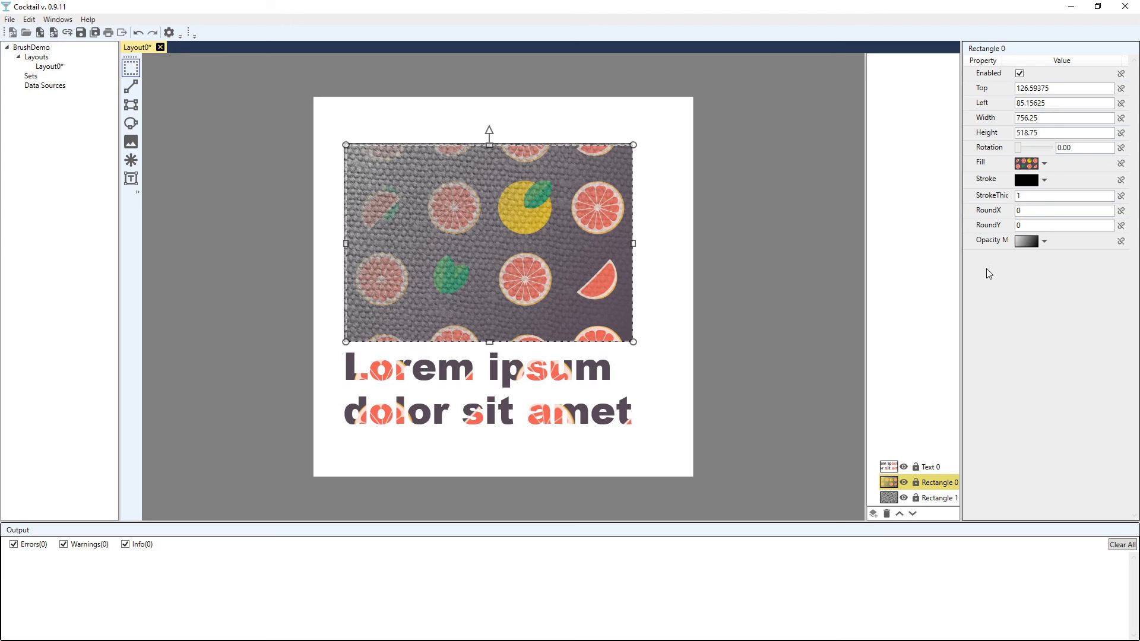
left_click(1045, 241)
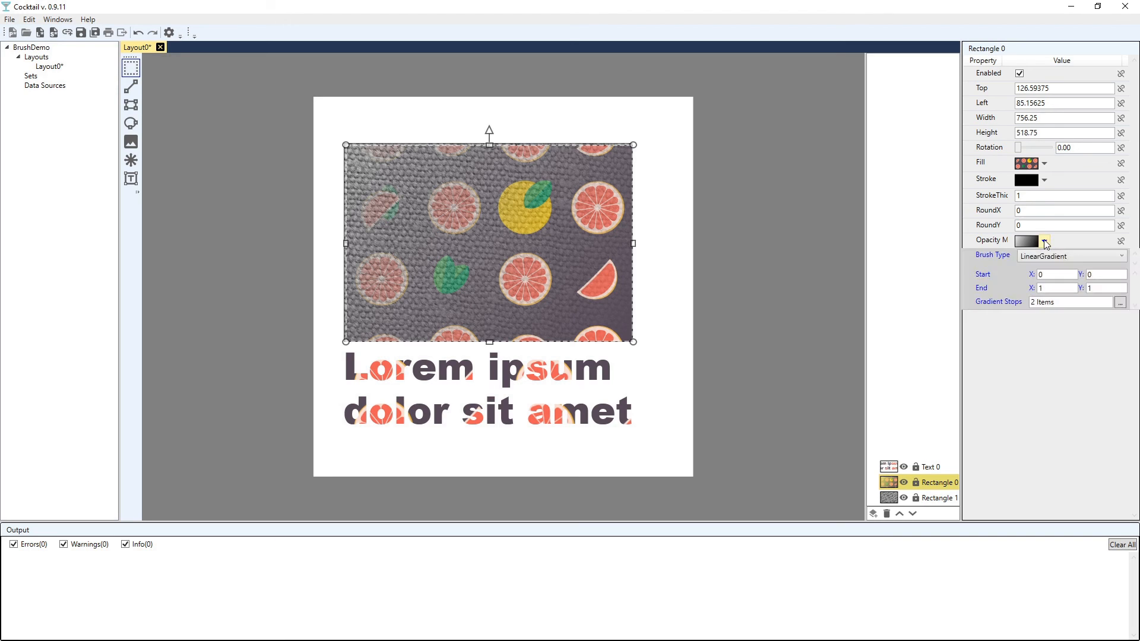
left_click(1107, 262)
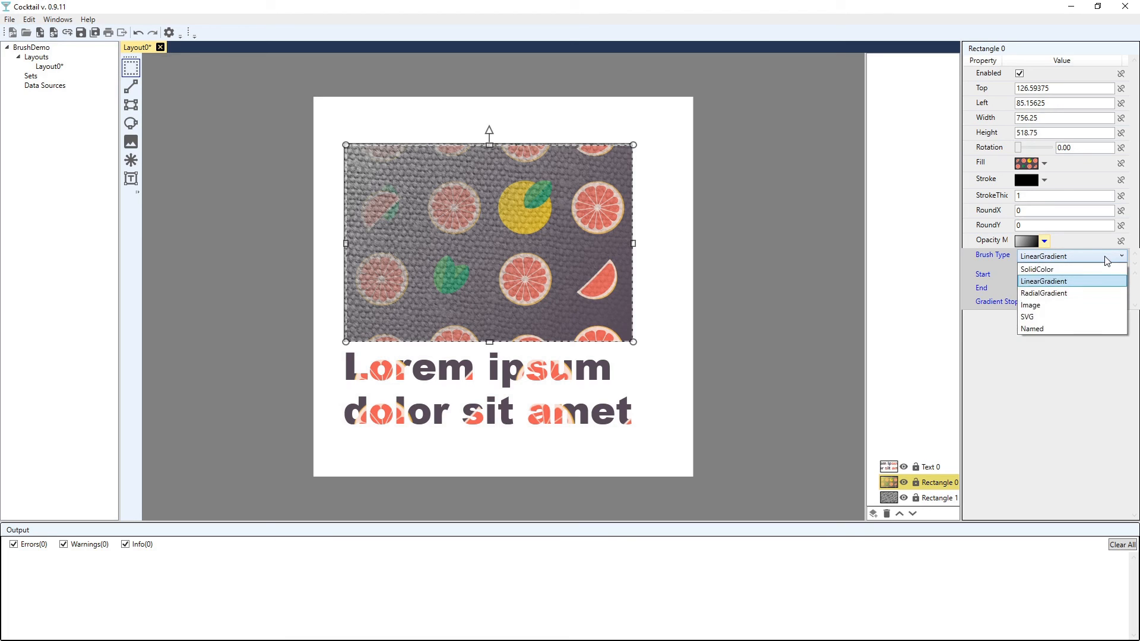
left_click(1086, 317)
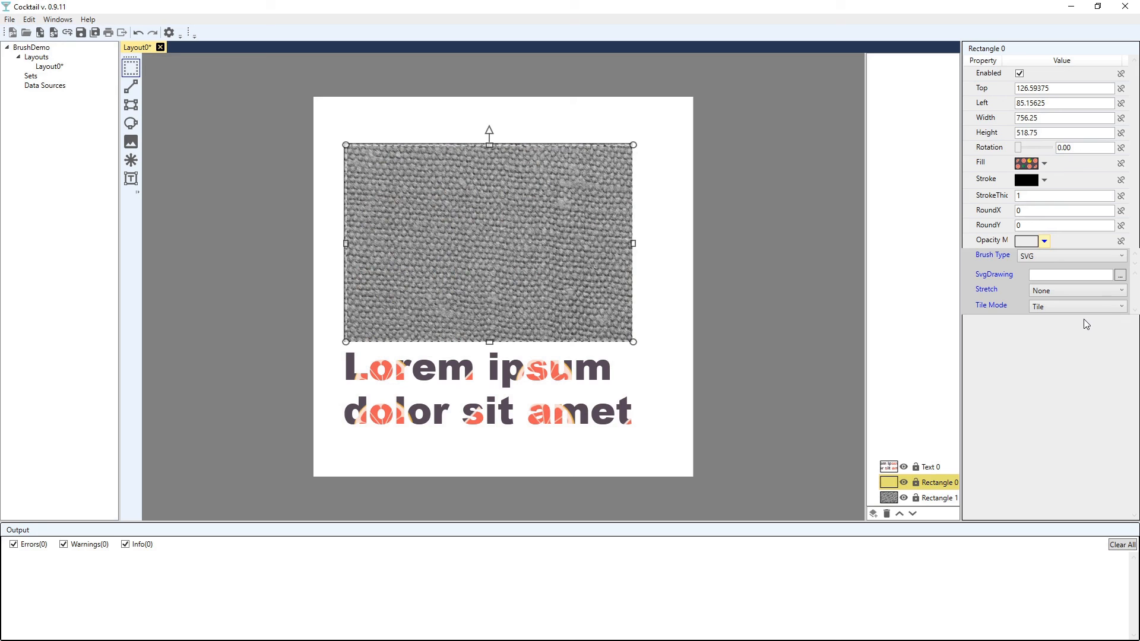
left_click(1120, 276)
double_click(293, 204)
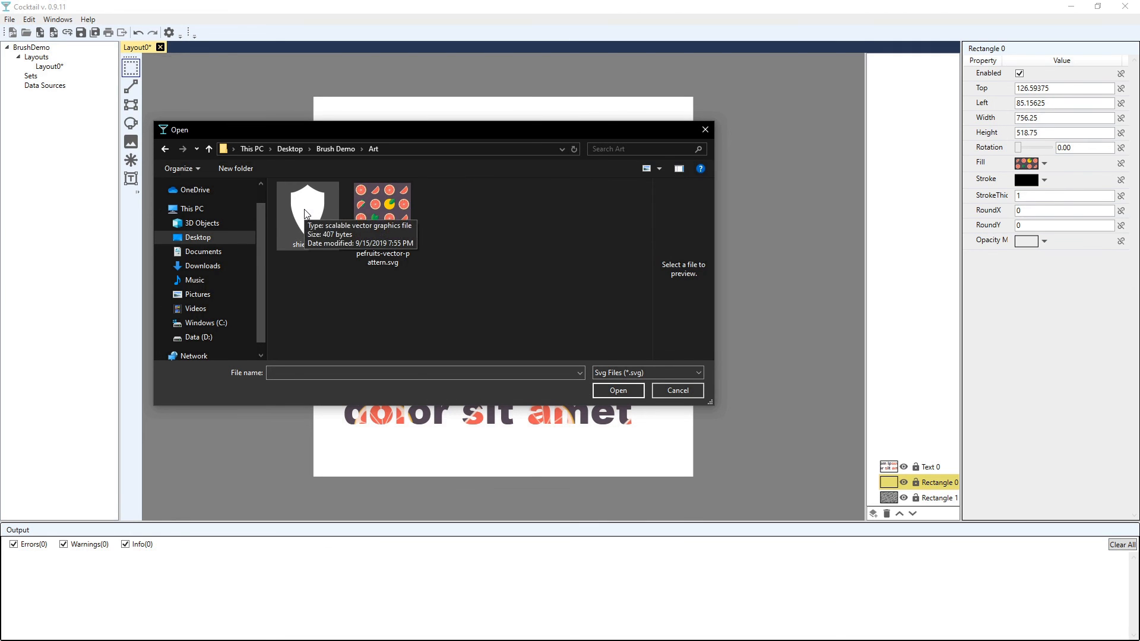
double_click(305, 211)
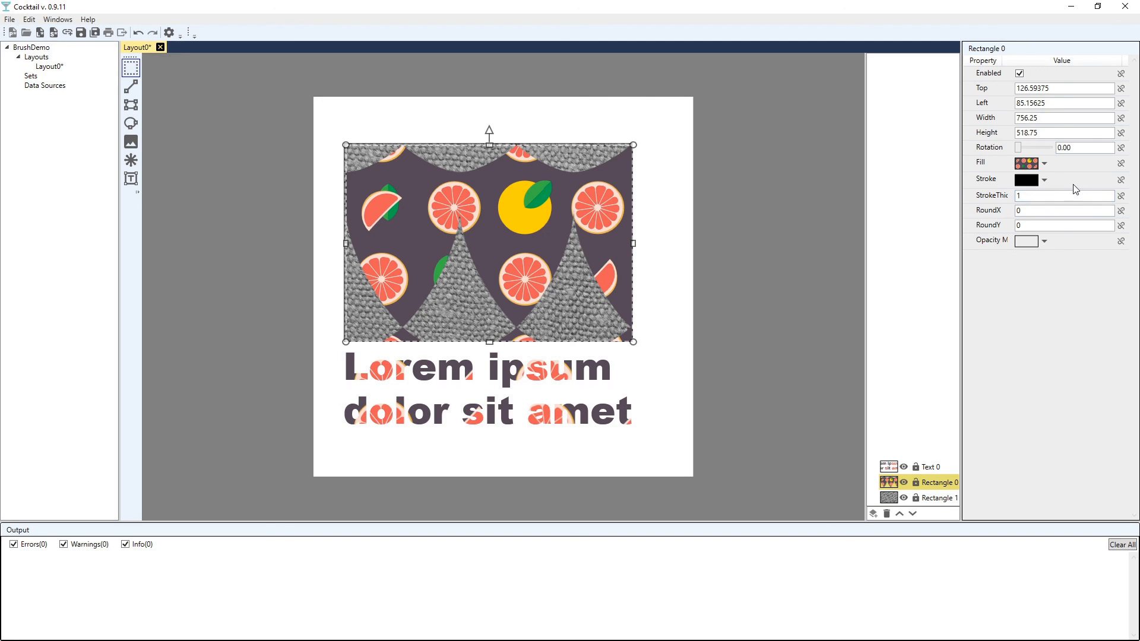
Try the FlipXY tile mode on the rectangle's shield opacity mask, and set the tile mode to None.
left_click(1045, 241)
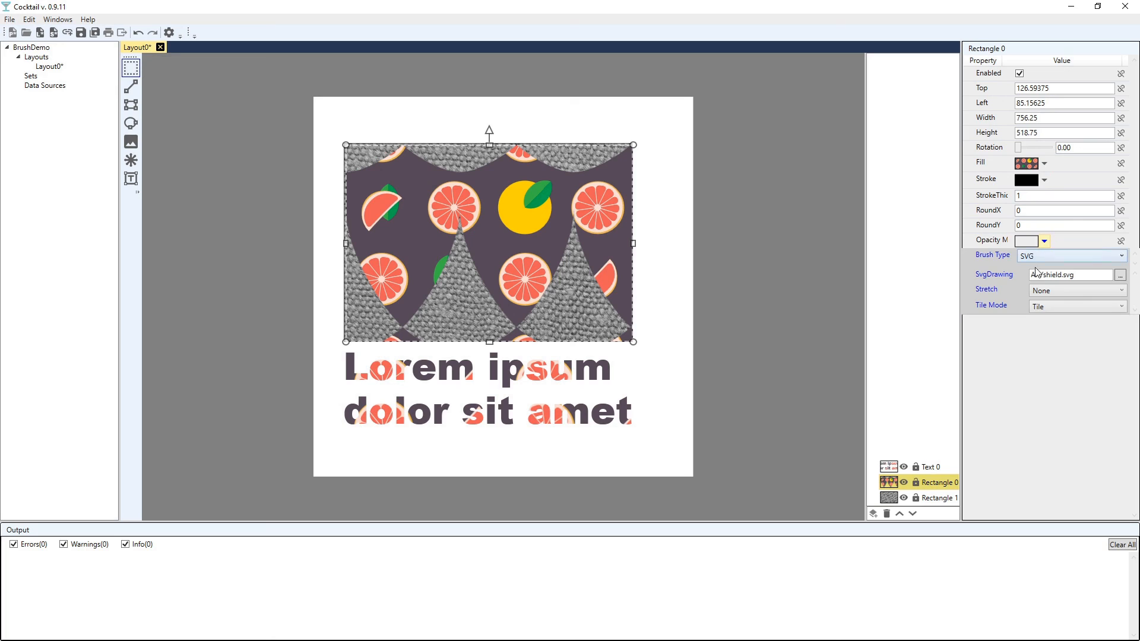
left_click(1078, 308)
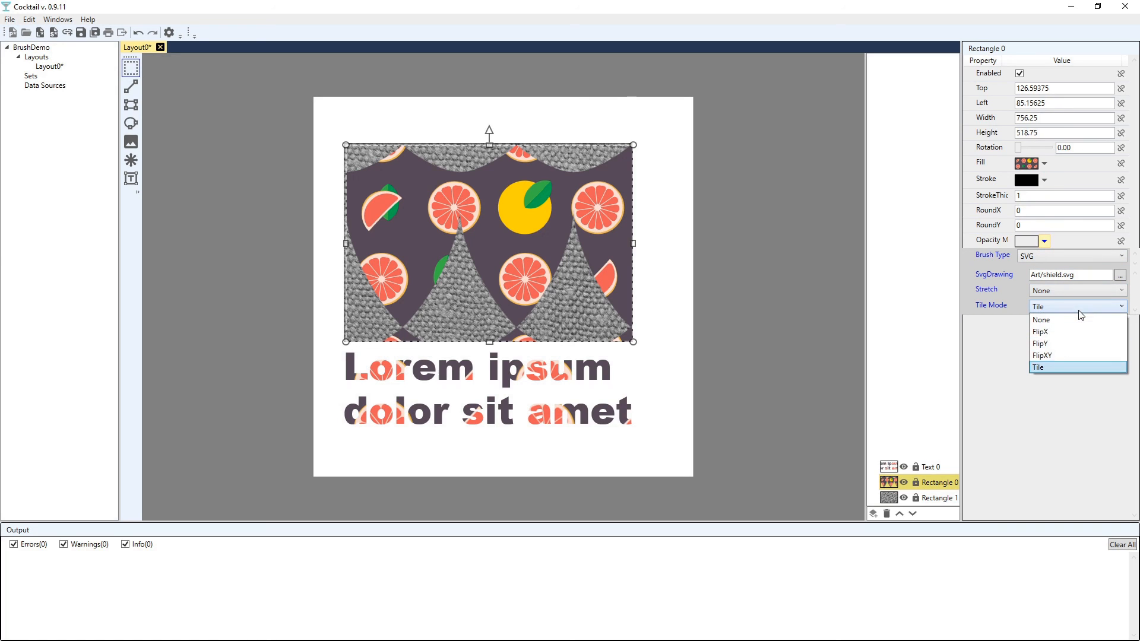
left_click(1066, 353)
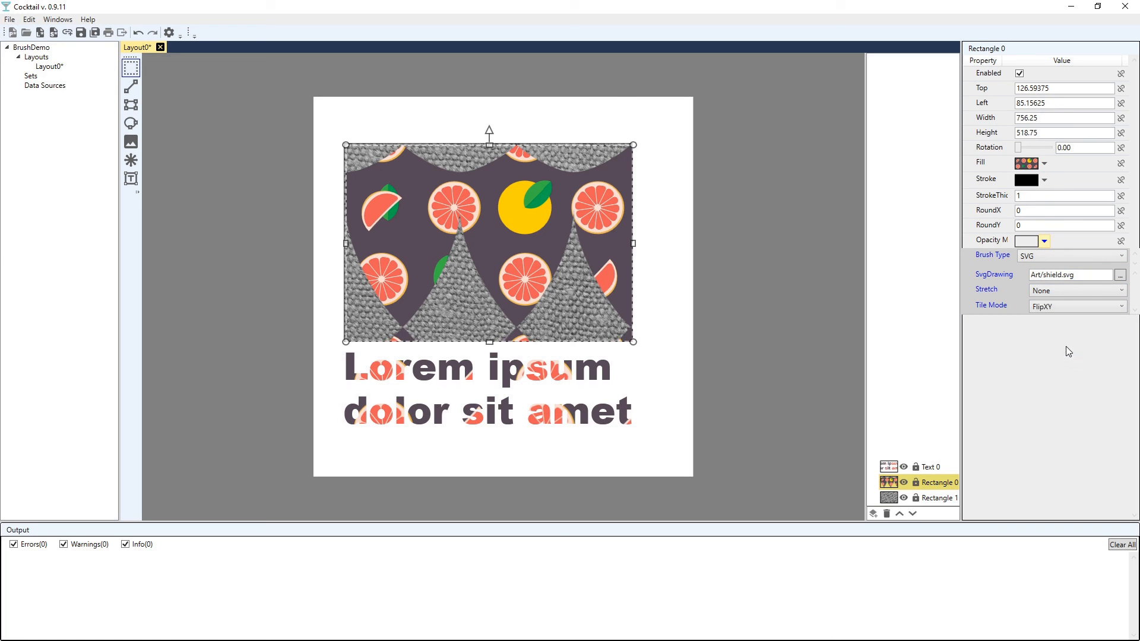
left_click(1063, 307)
left_click(1054, 326)
left_click(1060, 308)
left_click(1054, 317)
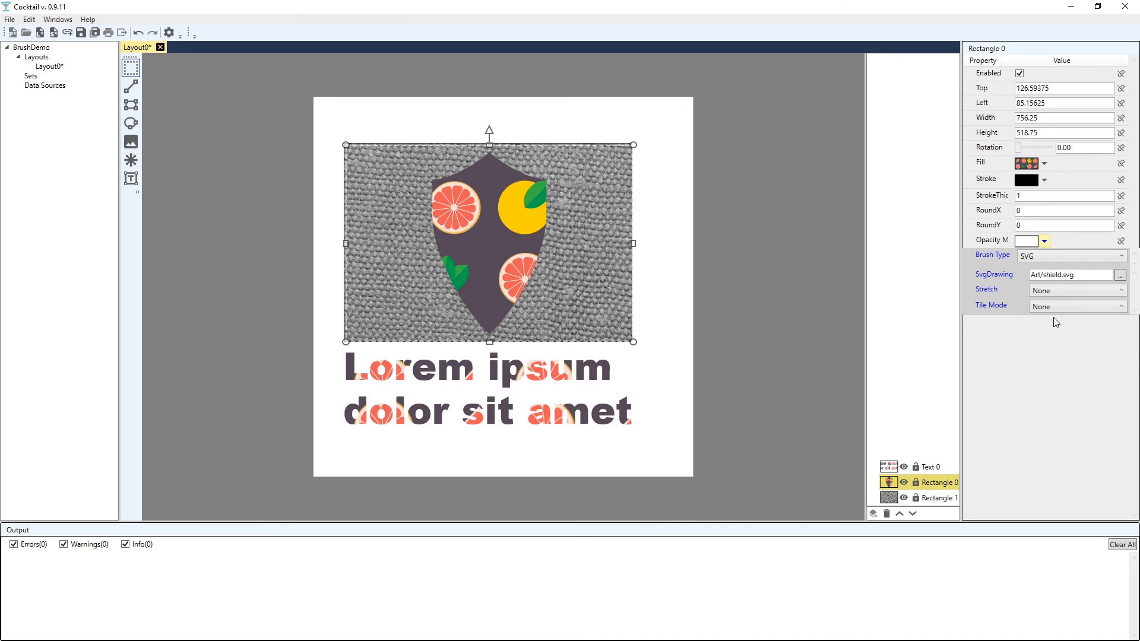
Try the Fill, Uniform and UniformToFill stretch options on the rectangle's shield opacity mask.
left_click(1066, 290)
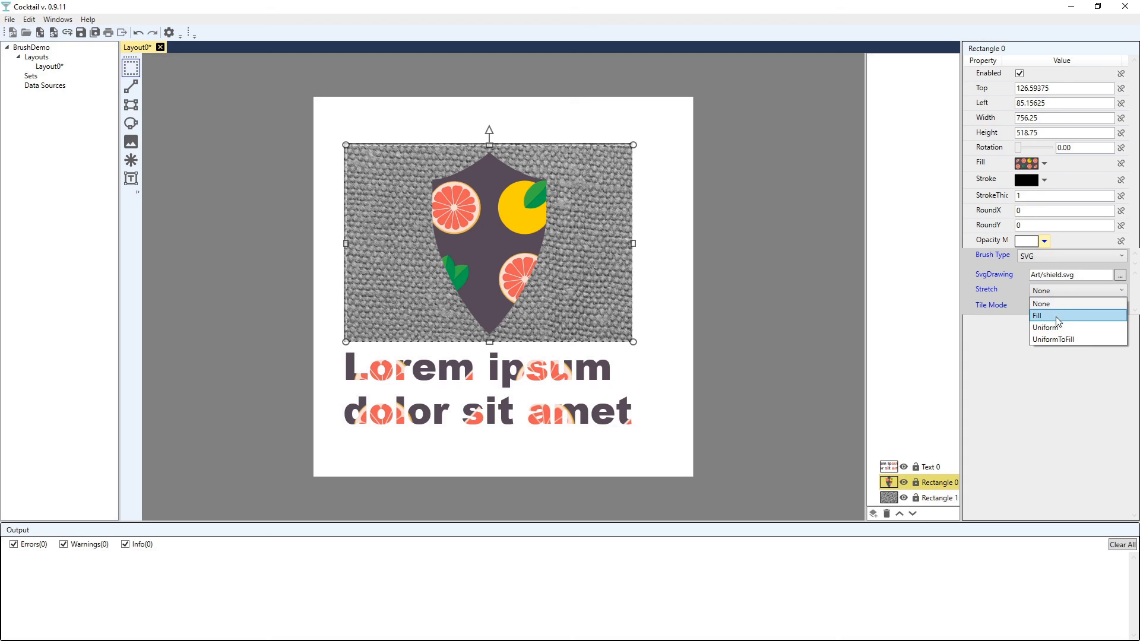
left_click(1056, 318)
left_click(1062, 291)
left_click(1054, 327)
left_click(1056, 291)
left_click(1052, 342)
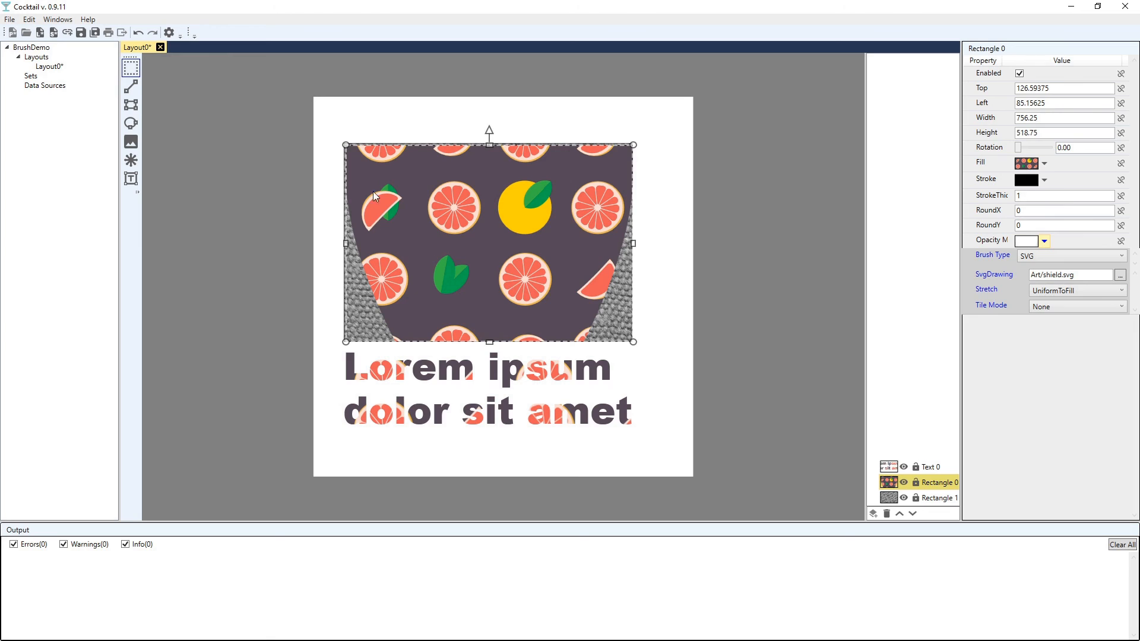
Try the Fill stretch on the shield mask again, return the stretch to None, and close the mask's brush settings.
left_click(1116, 306)
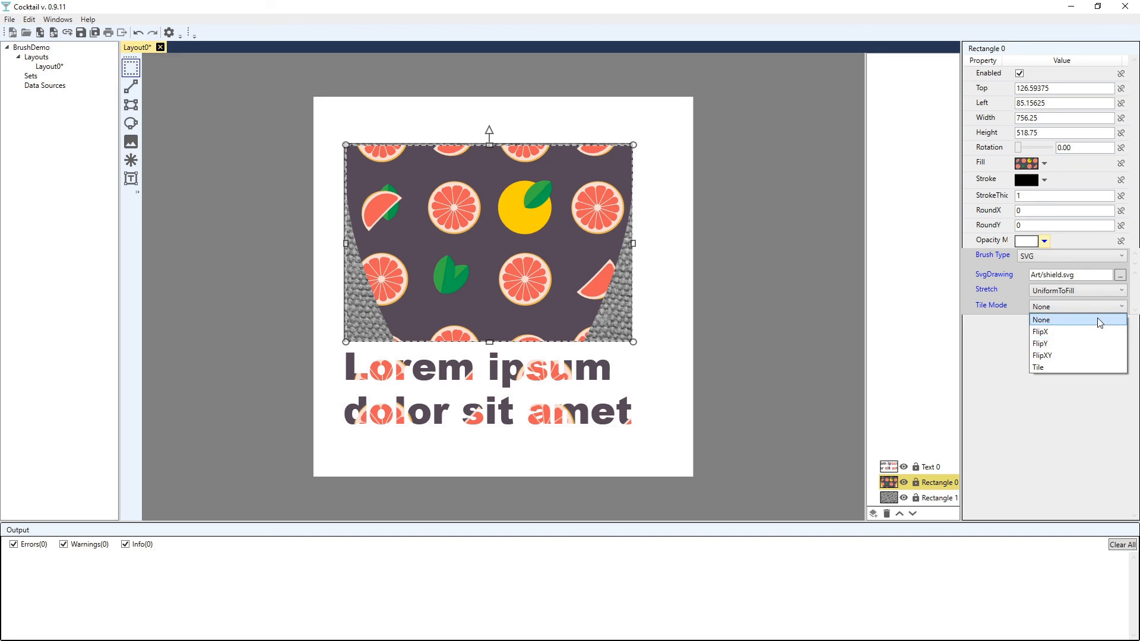
left_click(1100, 290)
left_click(1096, 289)
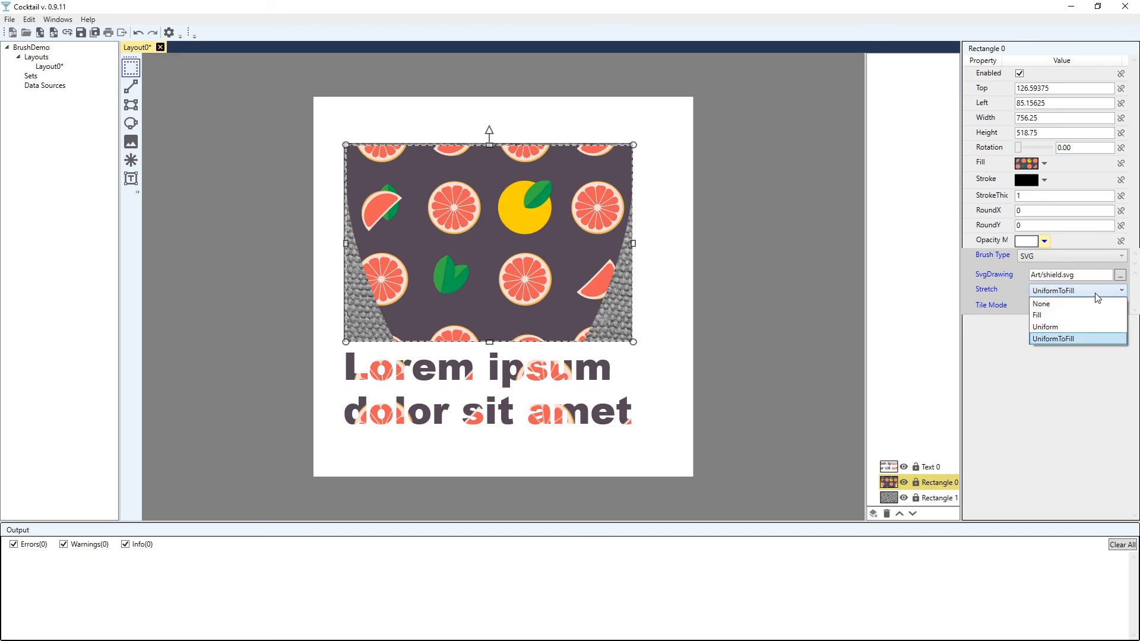
left_click(1079, 319)
left_click(1075, 290)
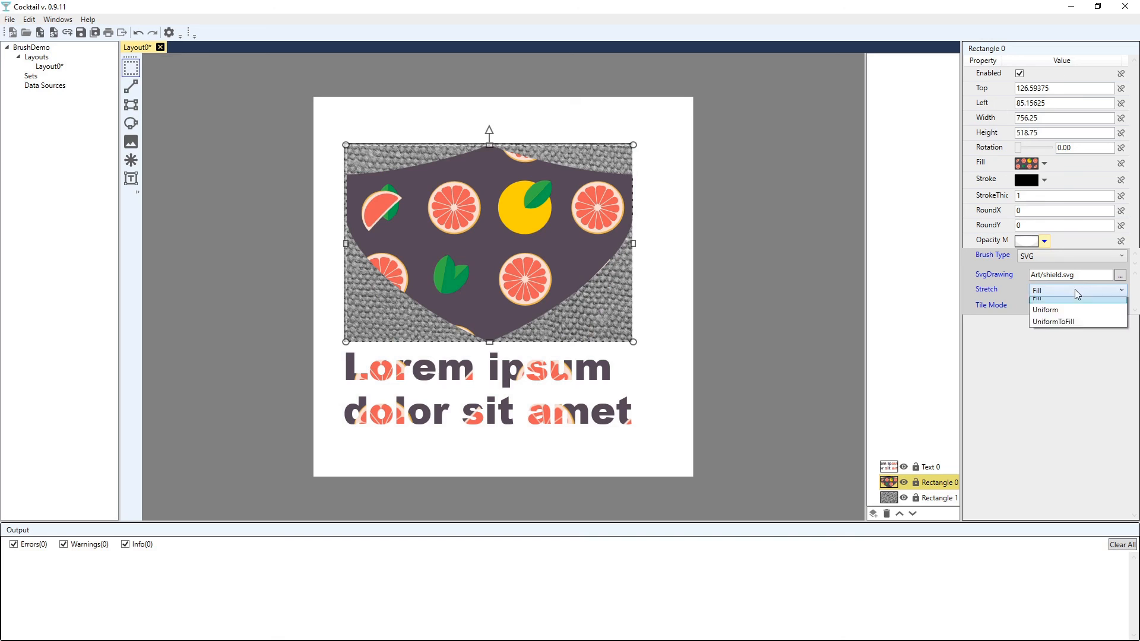
left_click(1070, 304)
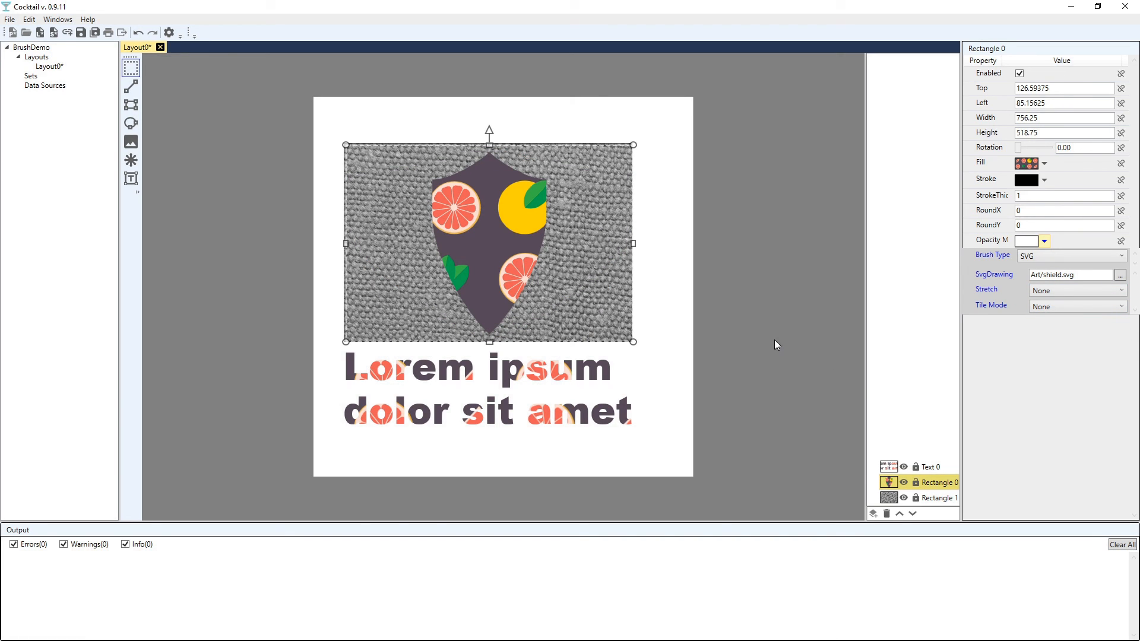
left_click(763, 316)
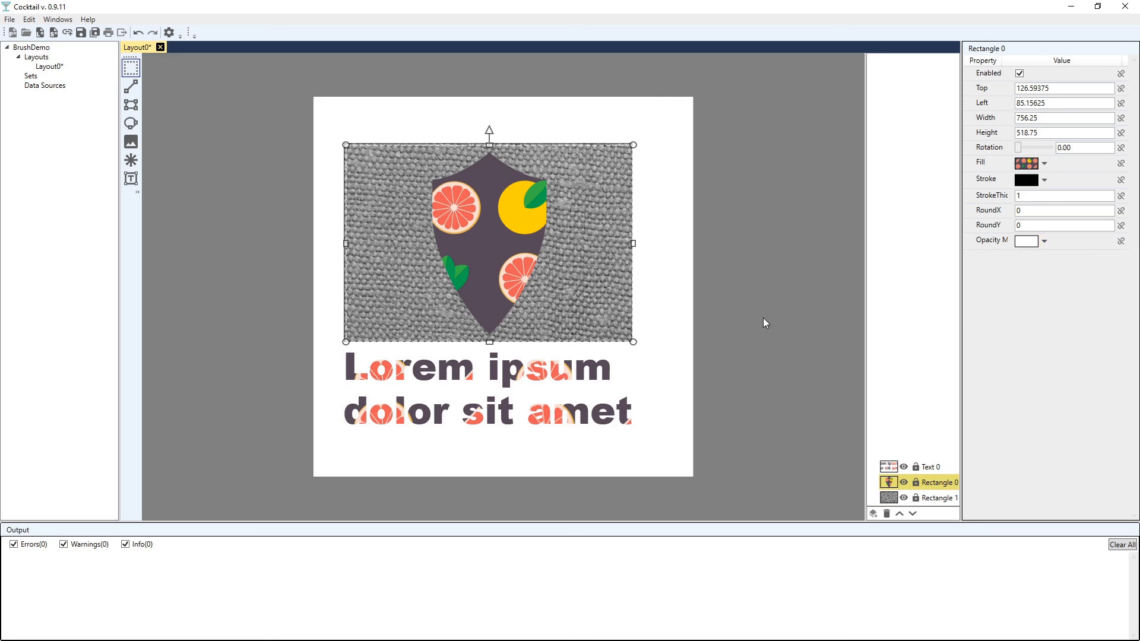